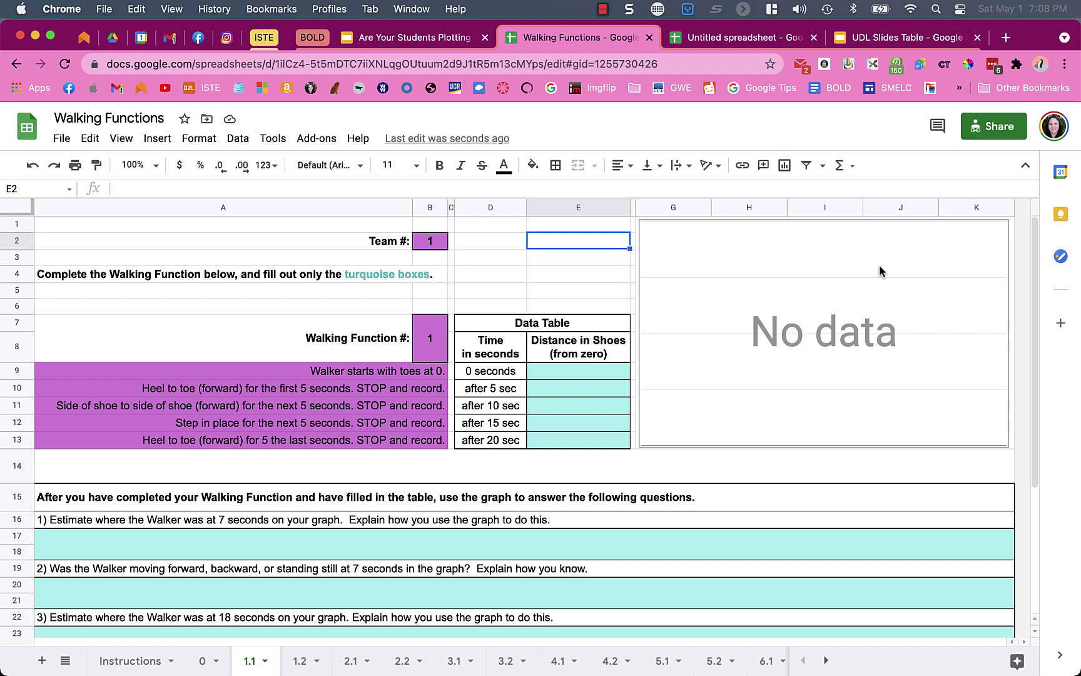
- Enter distances 0, 4, 7, 3 and 3 down column E, starting at E9
click(576, 378)
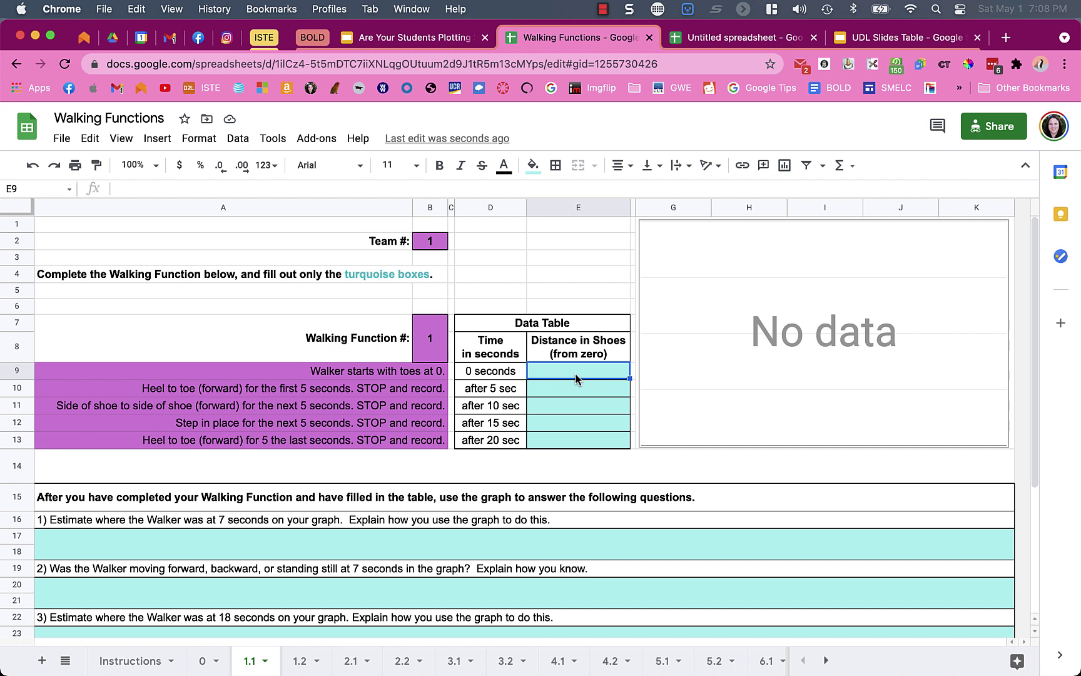
text(0)
key(Return)
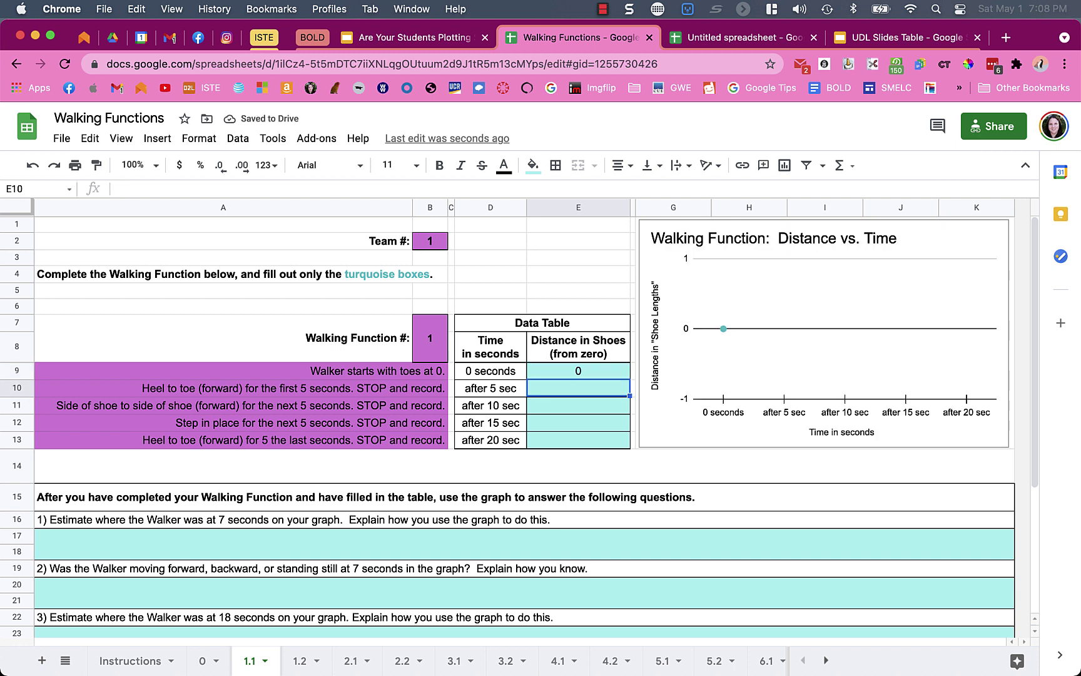
text(4)
key(Return)
text(7)
key(Return)
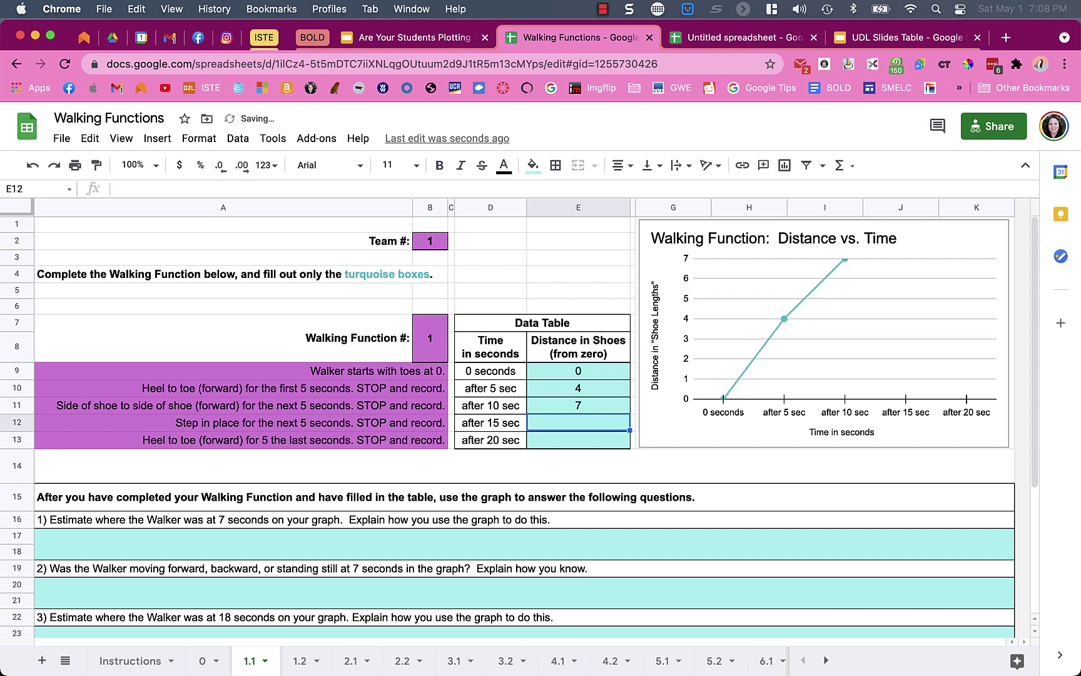
text(3)
key(Return)
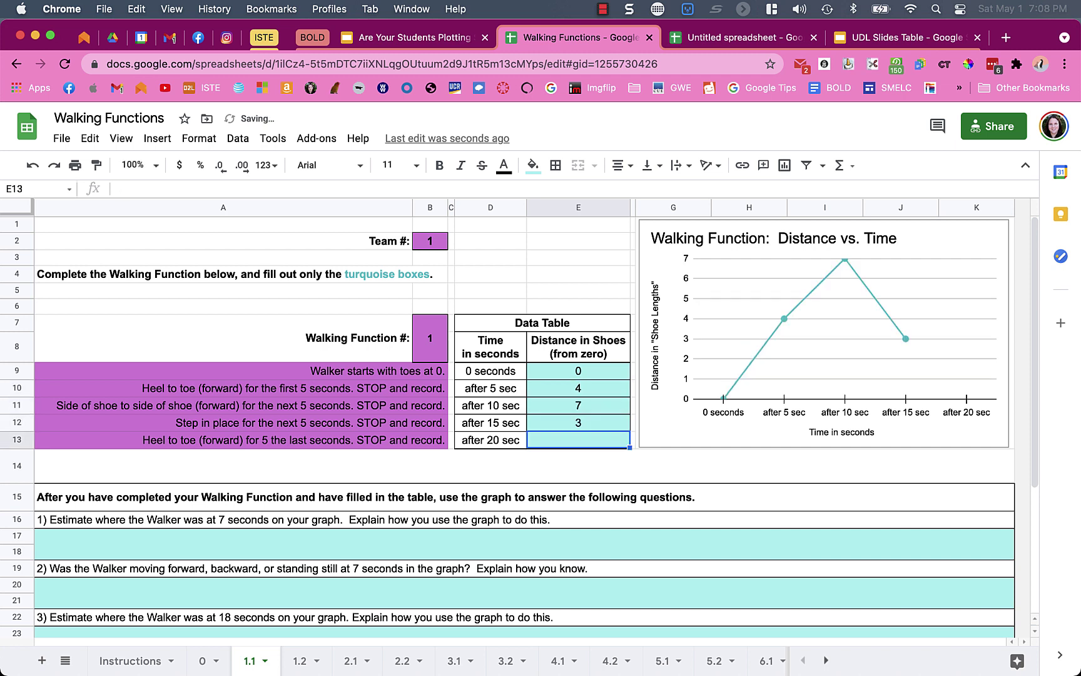
text(3)
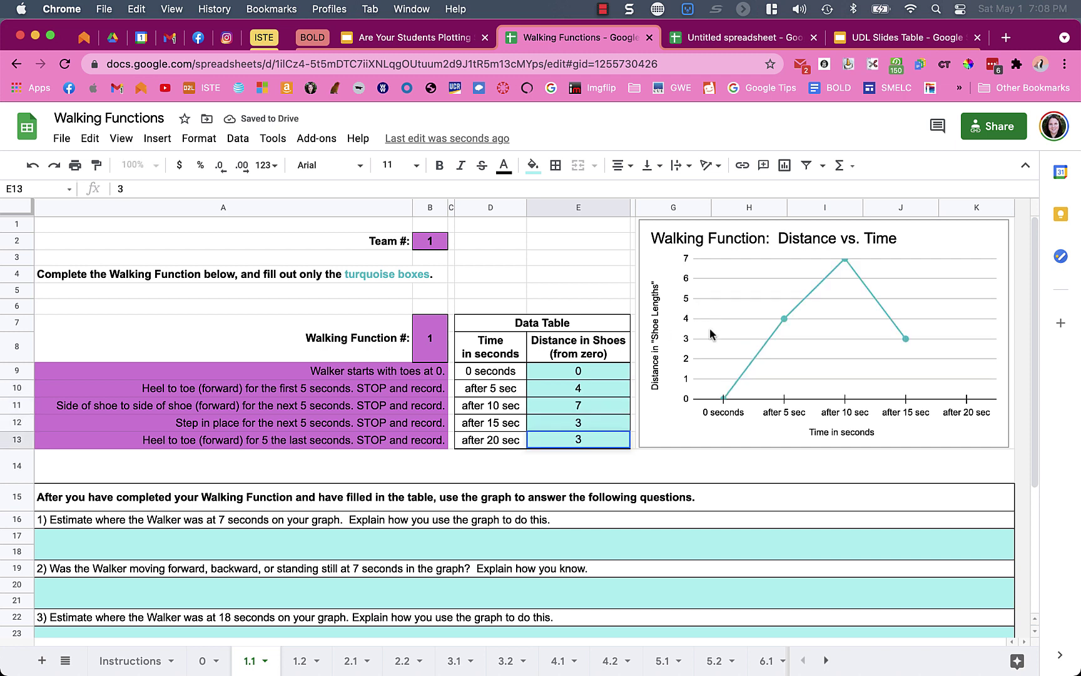
click(585, 408)
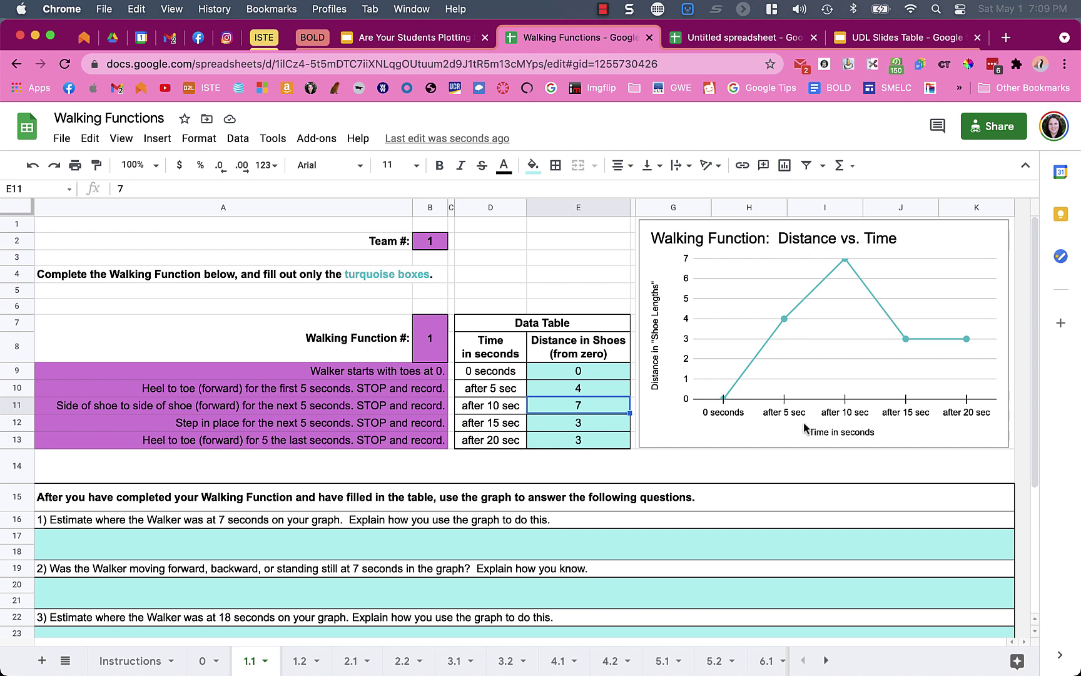
scroll(715, 485, down, 3)
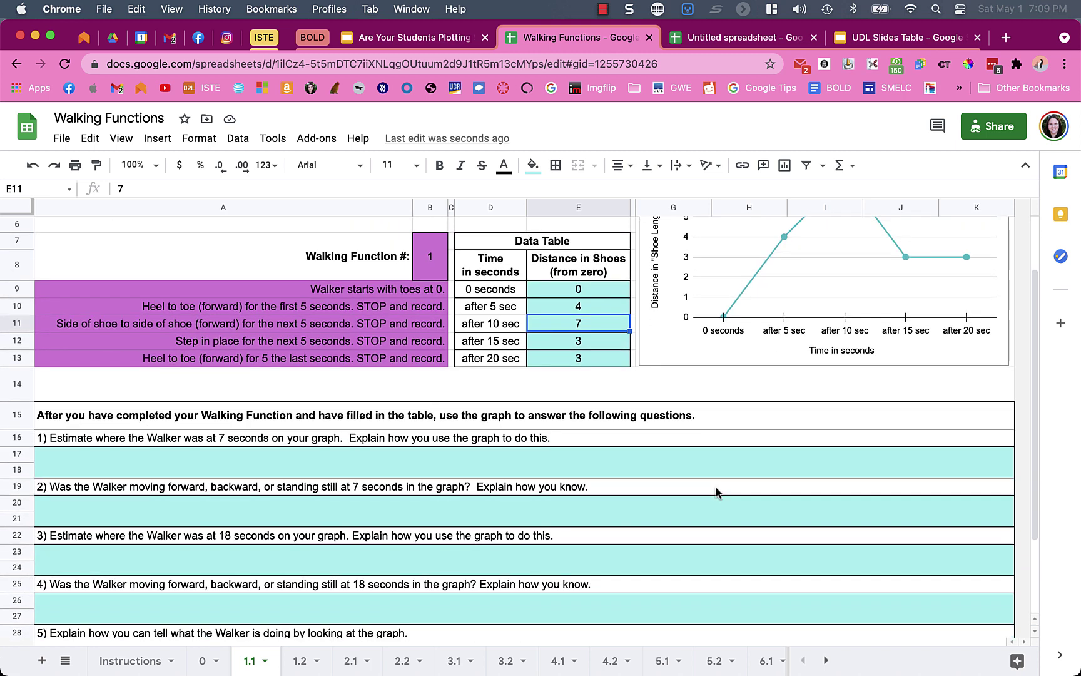
scroll(715, 487, up, 3)
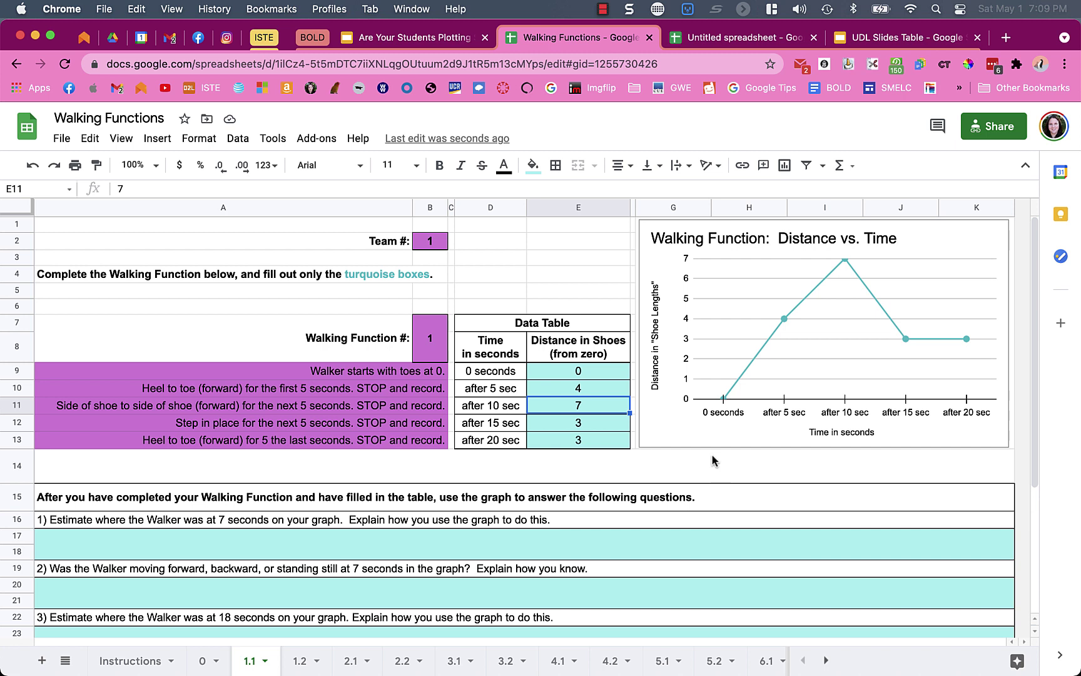
- In the Untitled spreadsheet, type the title 'Data' in cell A1
click(720, 38)
click(189, 288)
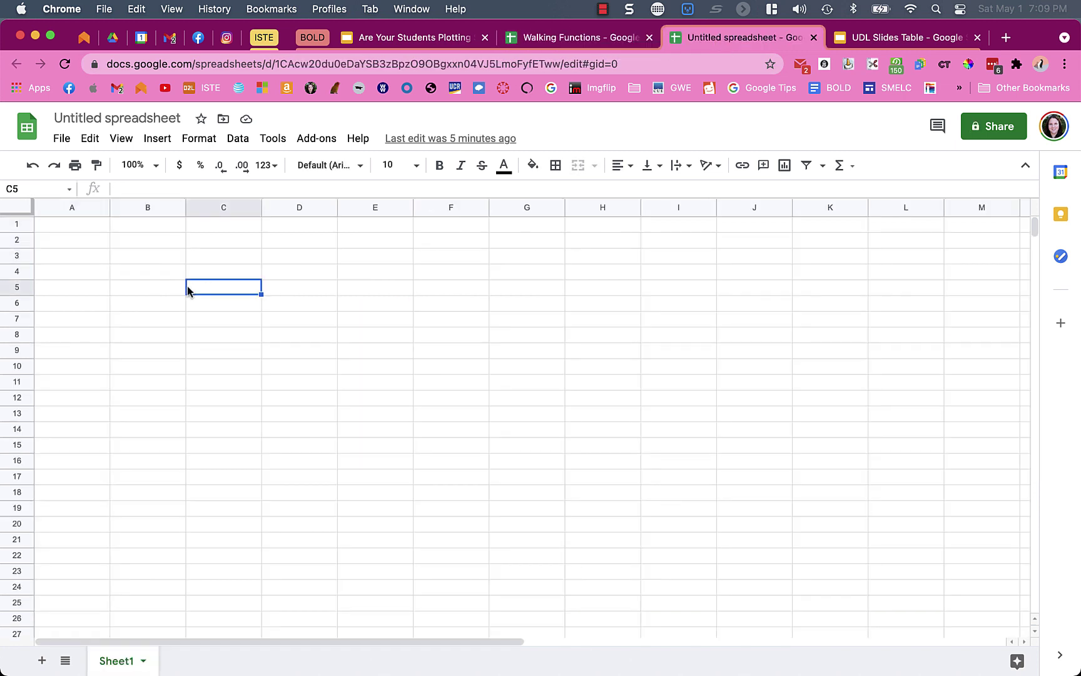
click(98, 229)
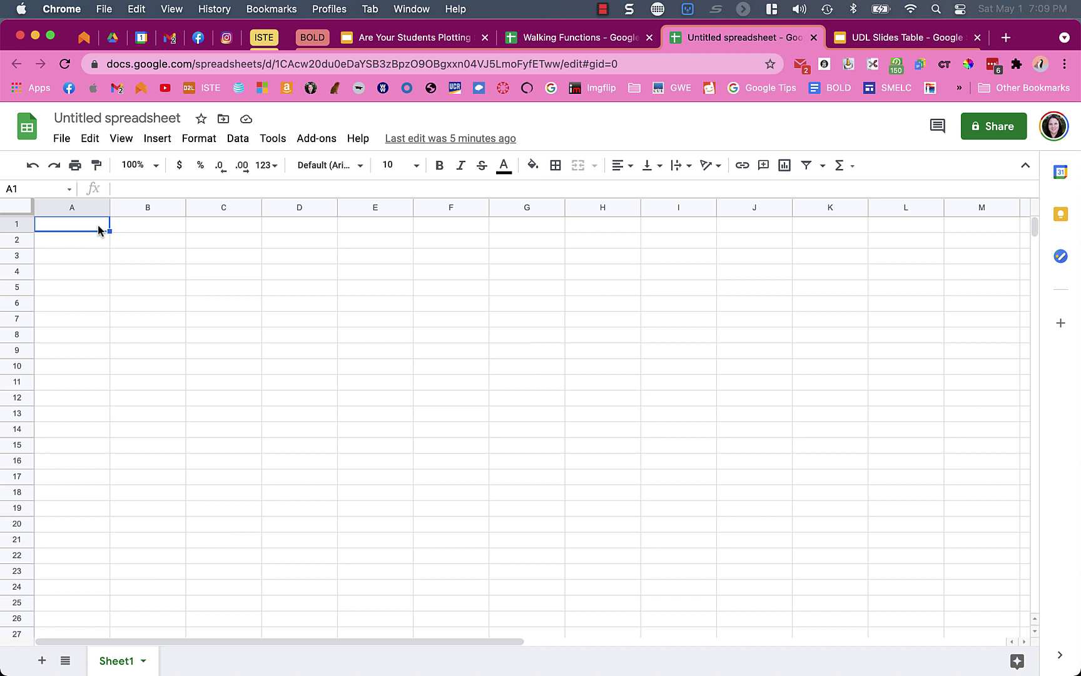
text(Data)
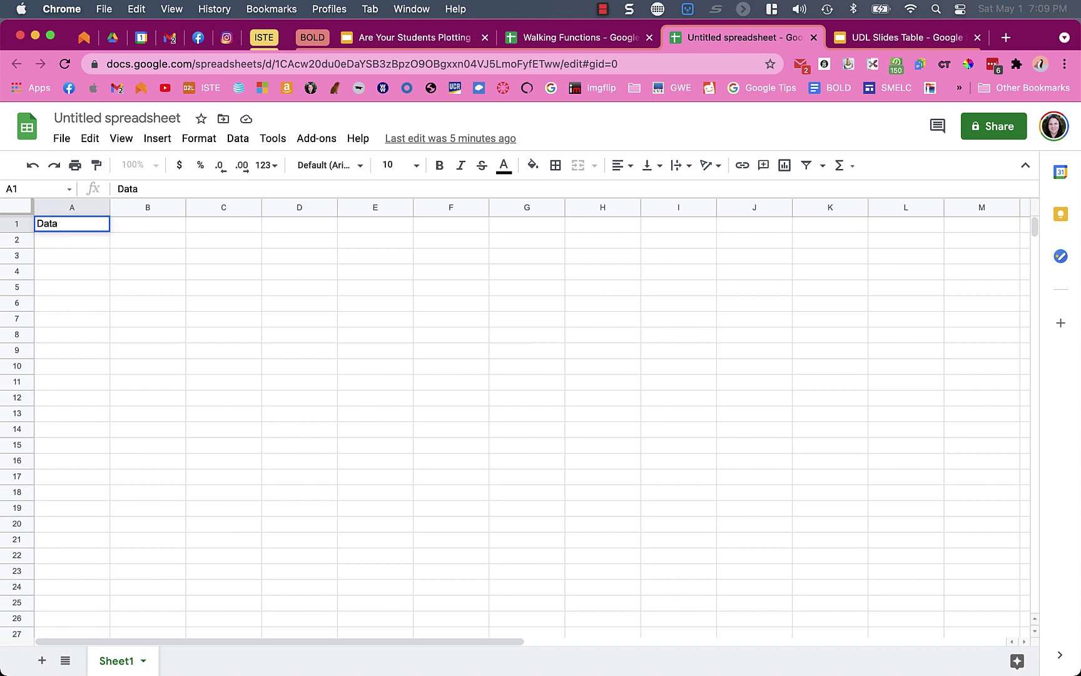
key(Return)
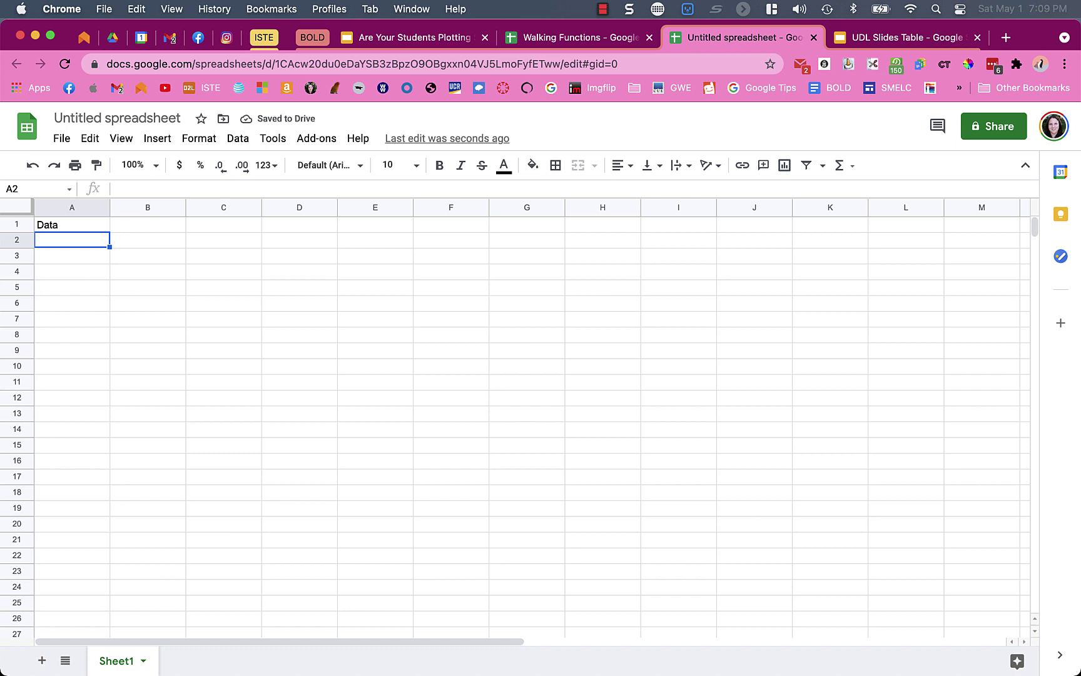
- Add headings 'Time (seconds)' in A2 and 'Distance (meters)' in B2, then select A3:B7
text(Time)
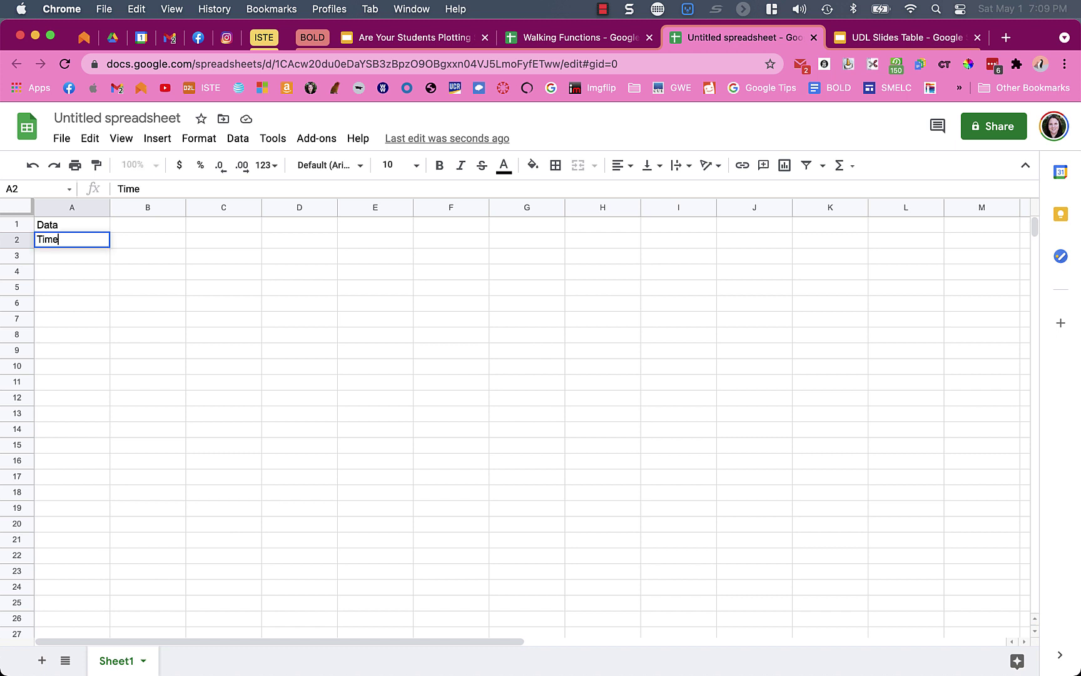
key(Tab)
text(Distance)
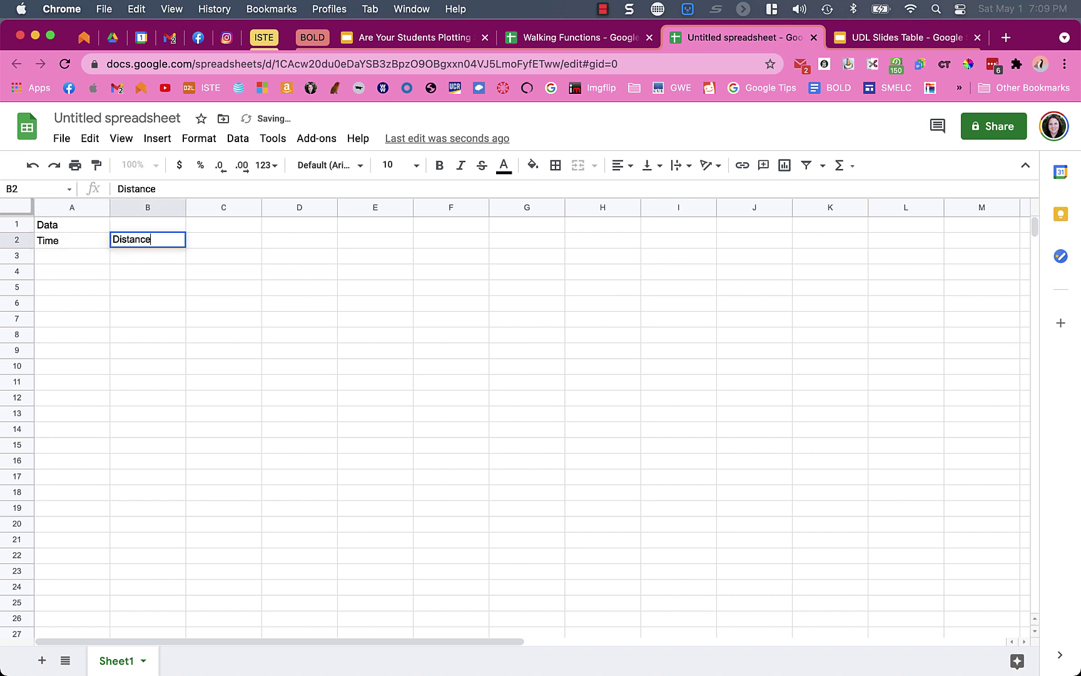
text( (meters))
click(68, 242)
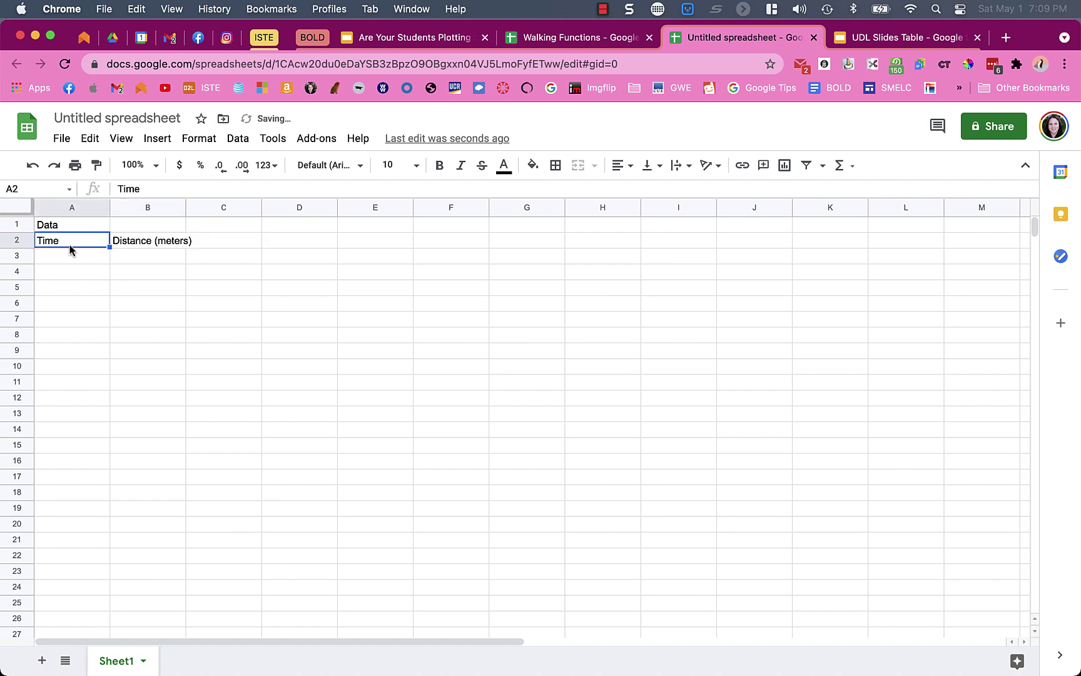
text((seconds))
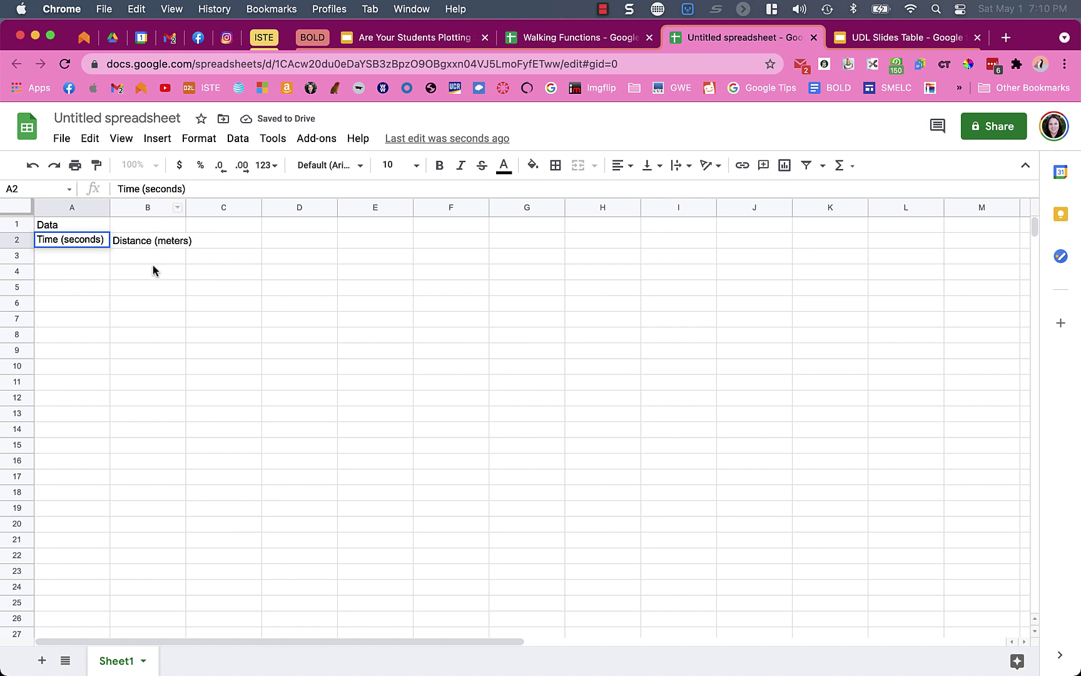
click(135, 266)
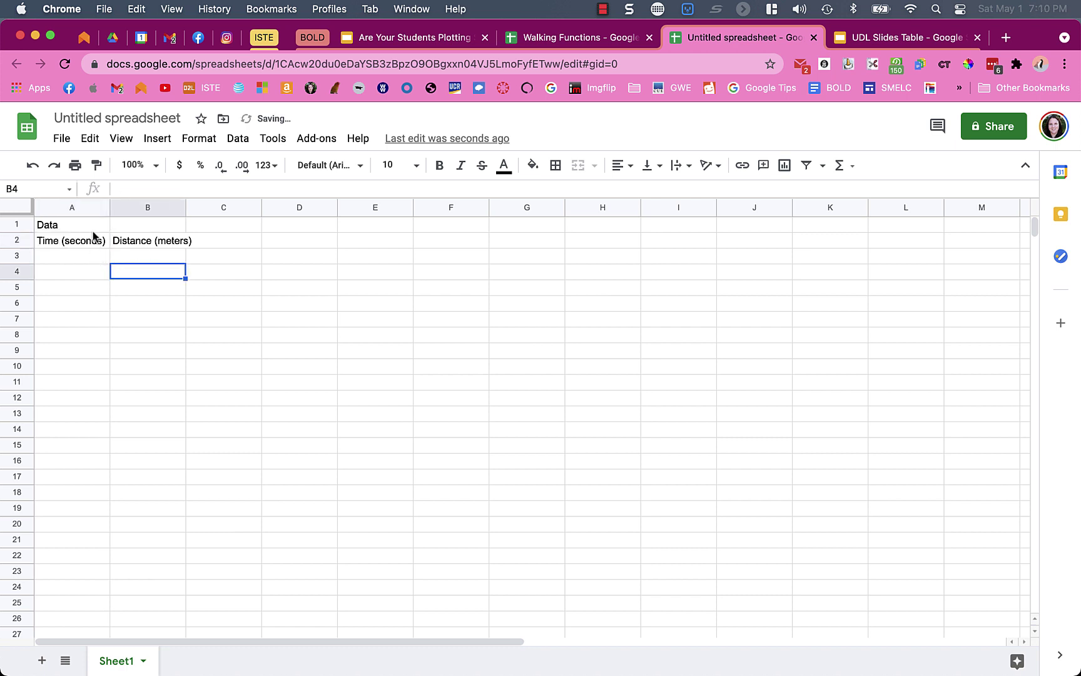
click(86, 261)
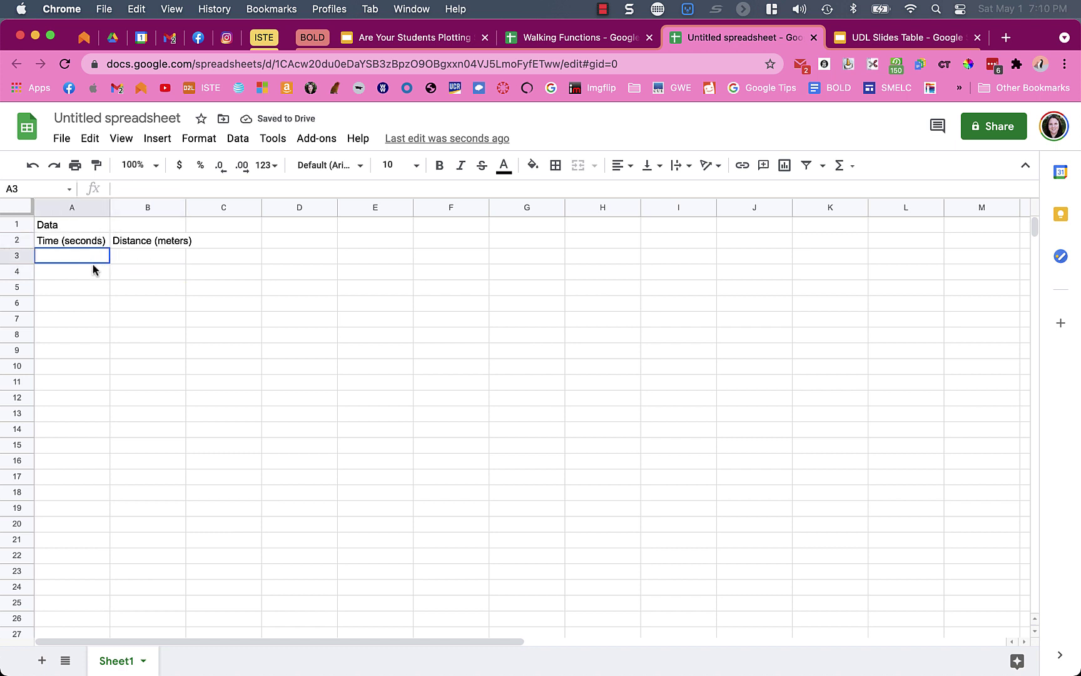
drag(98, 274, 130, 325)
- Apply All borders to the five data rows A3:B7
click(554, 166)
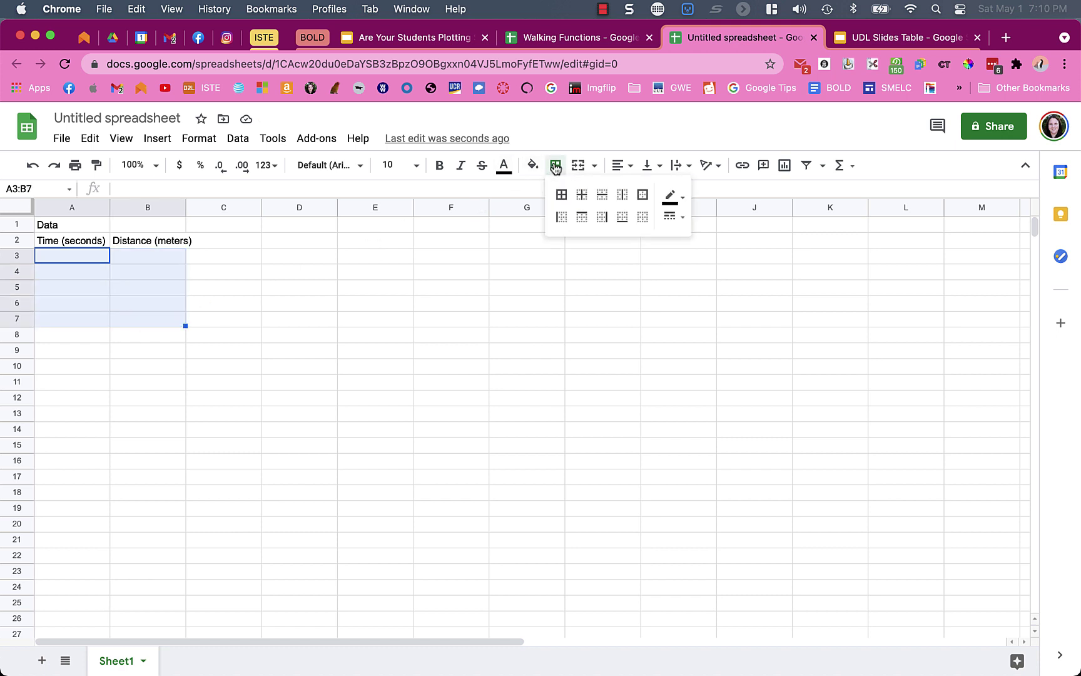
click(561, 199)
click(367, 355)
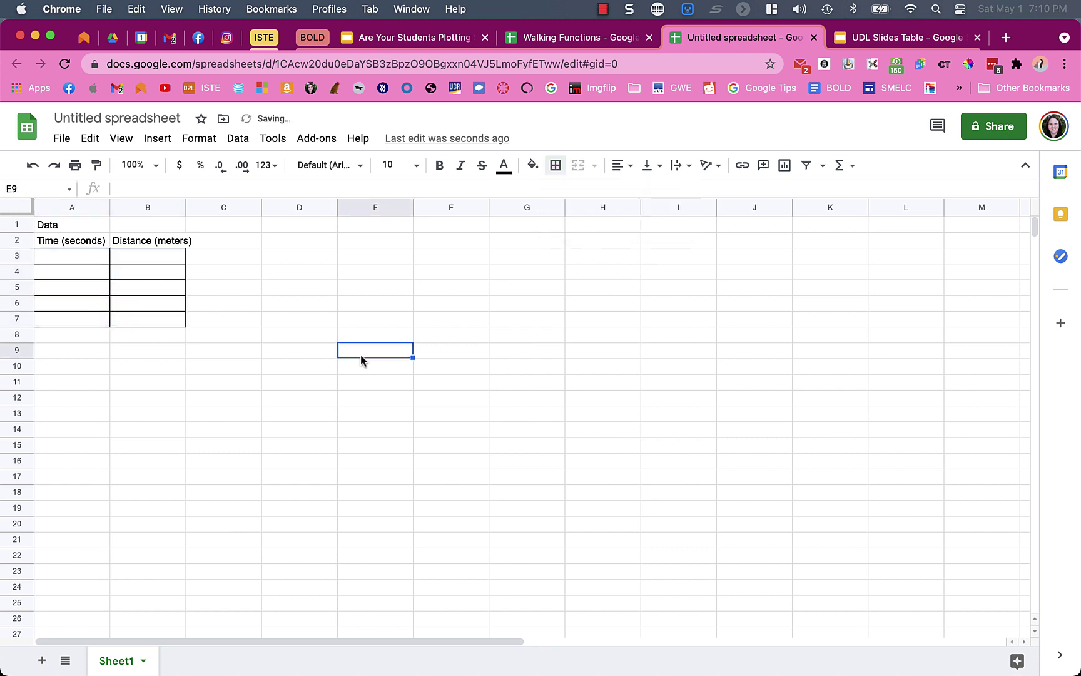
- Change the A1 title to 'Data Table'
click(140, 227)
drag(141, 229, 90, 229)
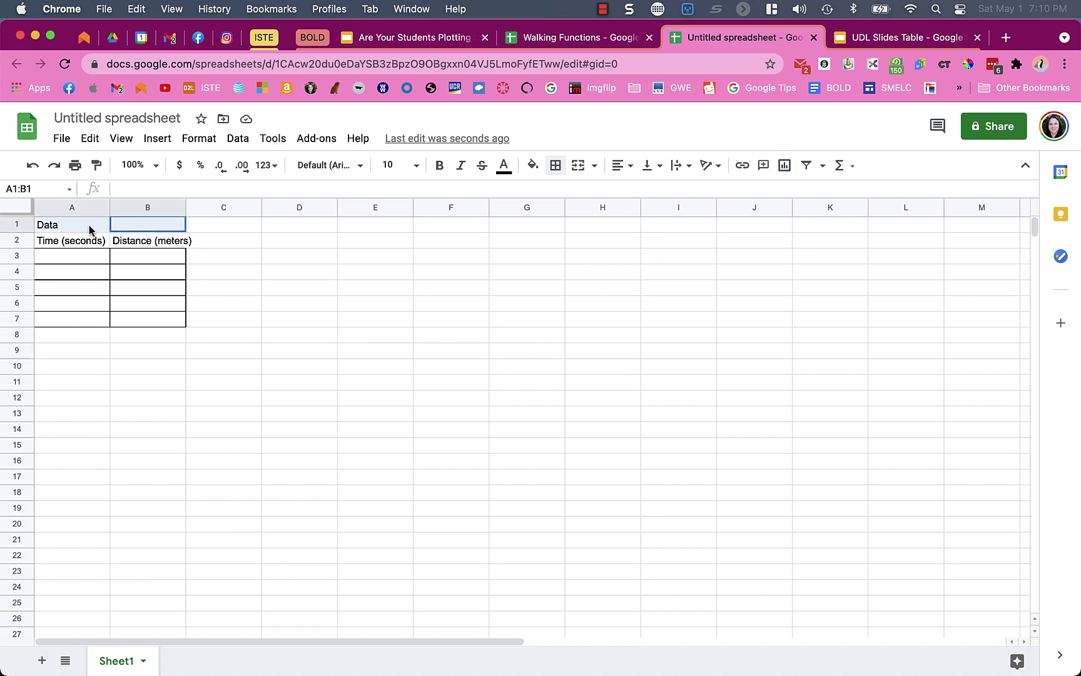
click(90, 229)
double_click(89, 229)
text(Table)
click(98, 381)
- Merge A1:B1 and make the Data Table title centred and bold
drag(94, 229, 133, 230)
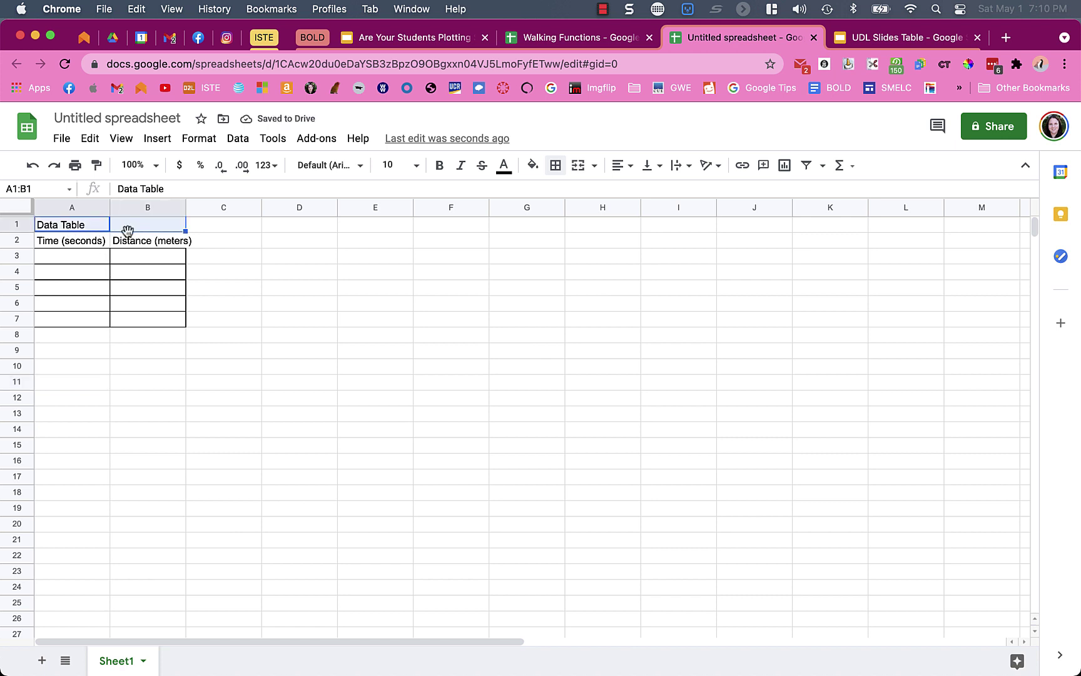
click(577, 167)
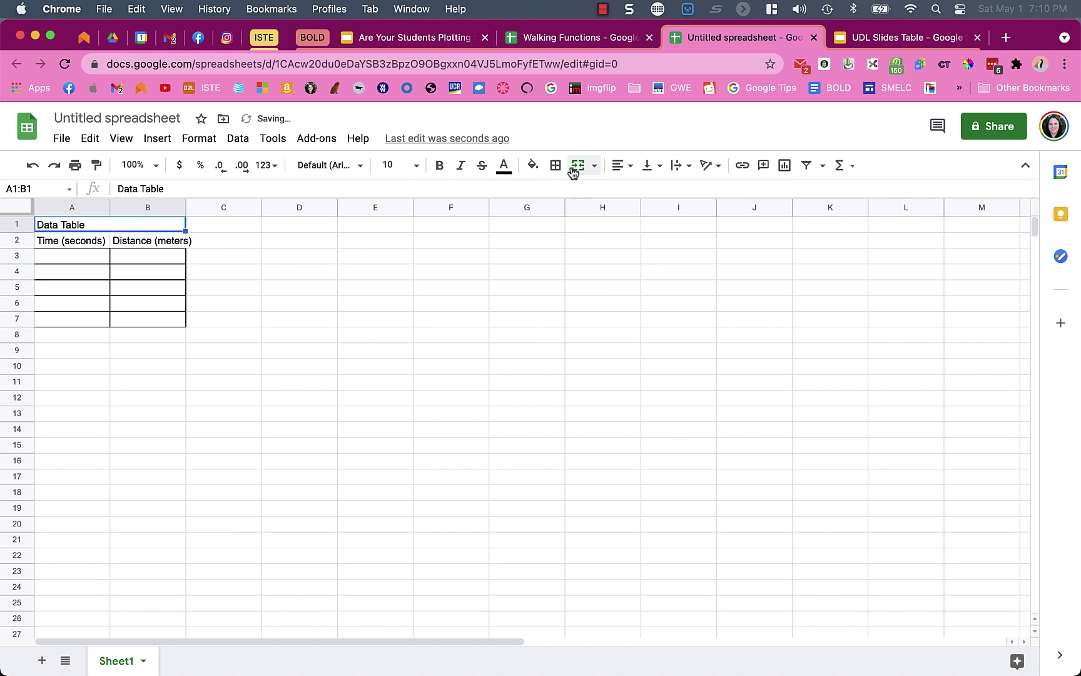
click(616, 168)
click(639, 191)
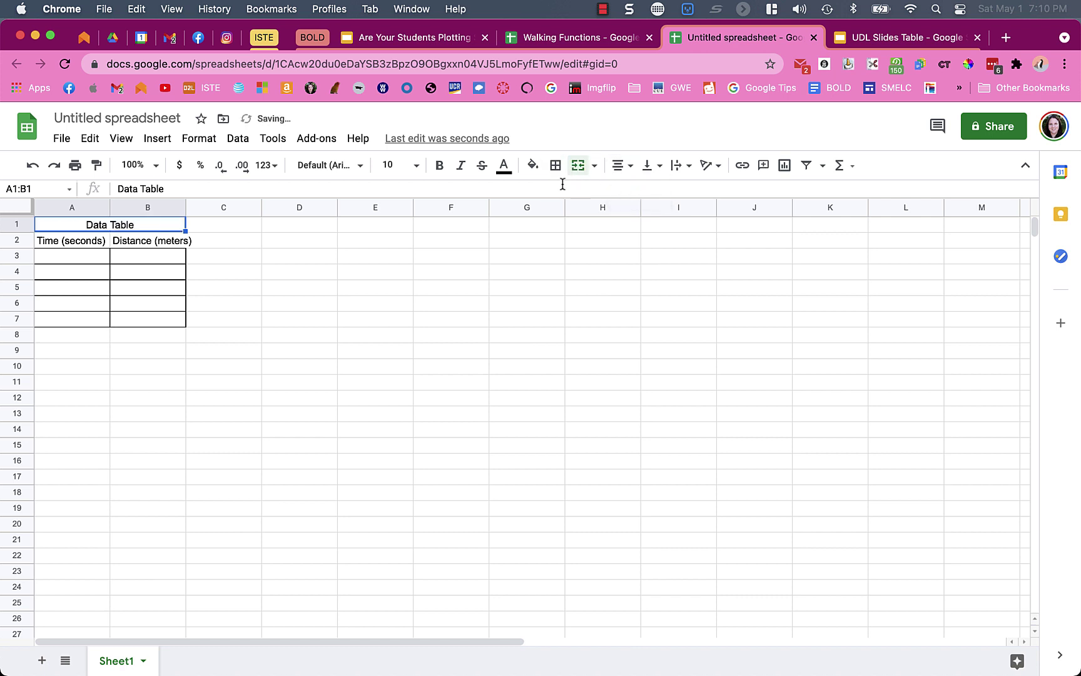
click(439, 165)
click(379, 304)
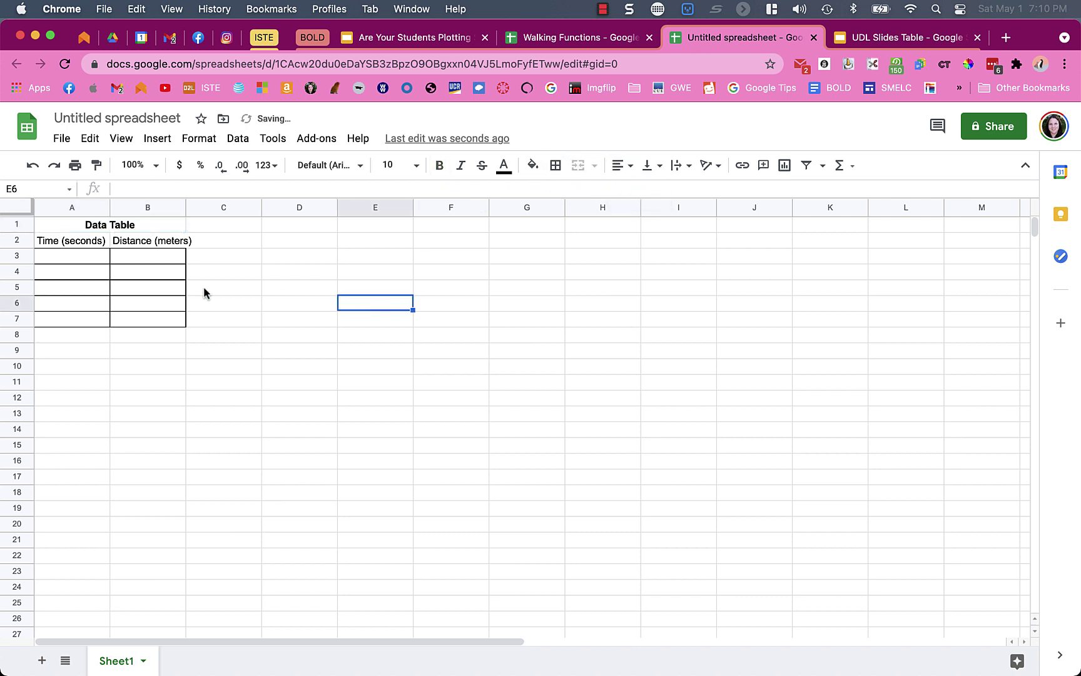
- Add All borders to the A2:B2 headings and widen columns A and B
drag(98, 245, 131, 244)
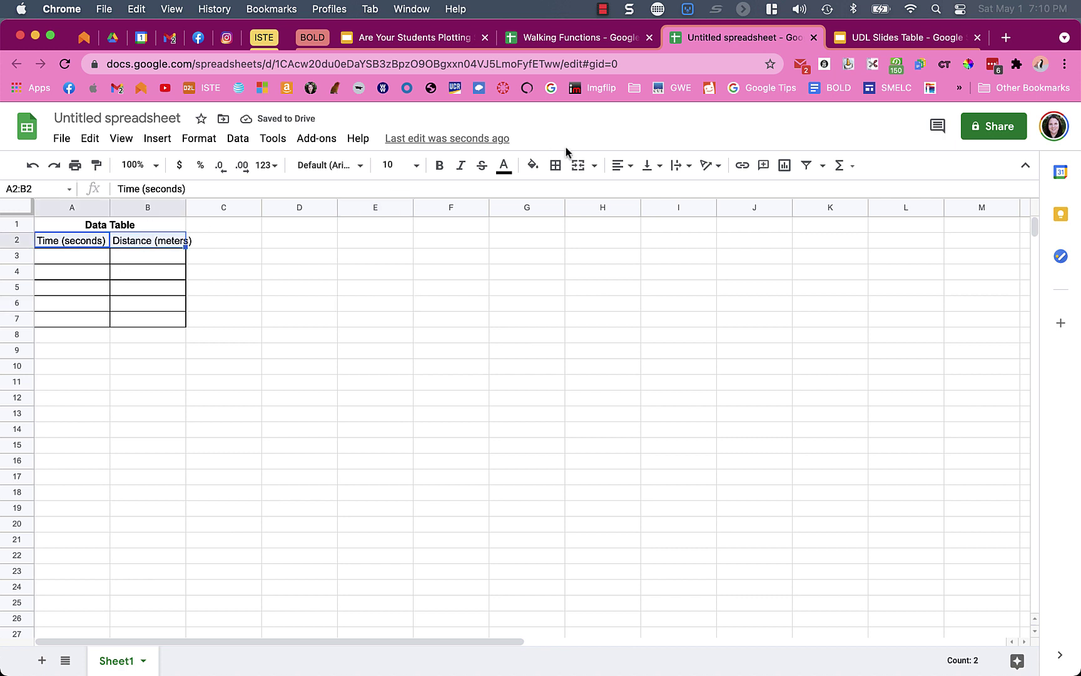
click(555, 165)
click(560, 196)
click(170, 332)
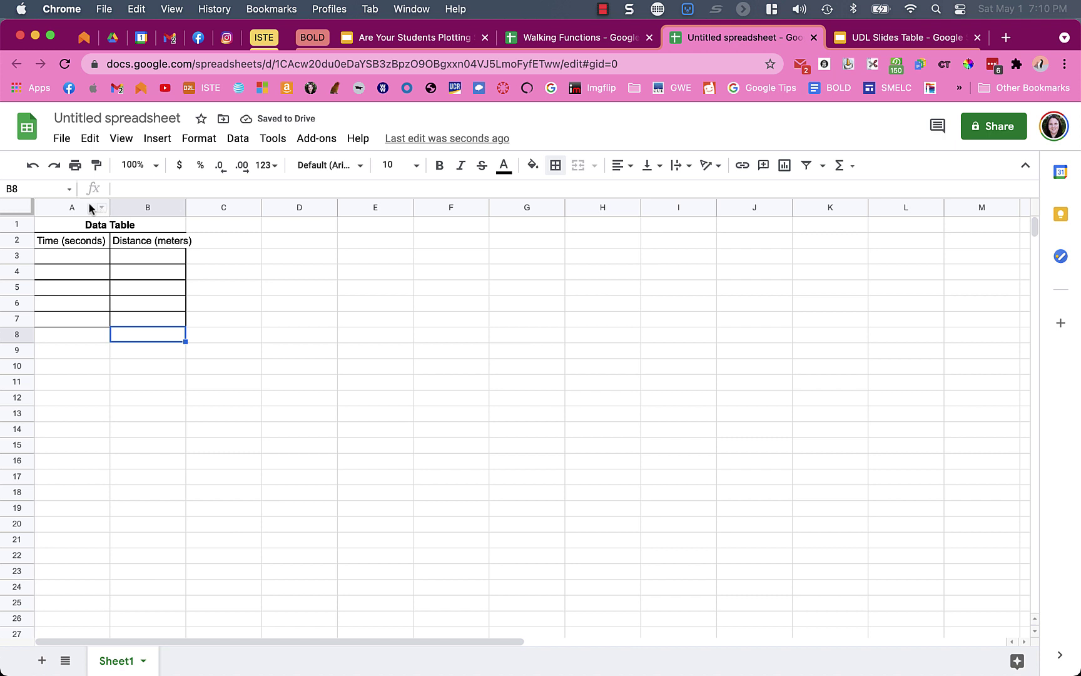
drag(87, 207, 117, 208)
click(124, 414)
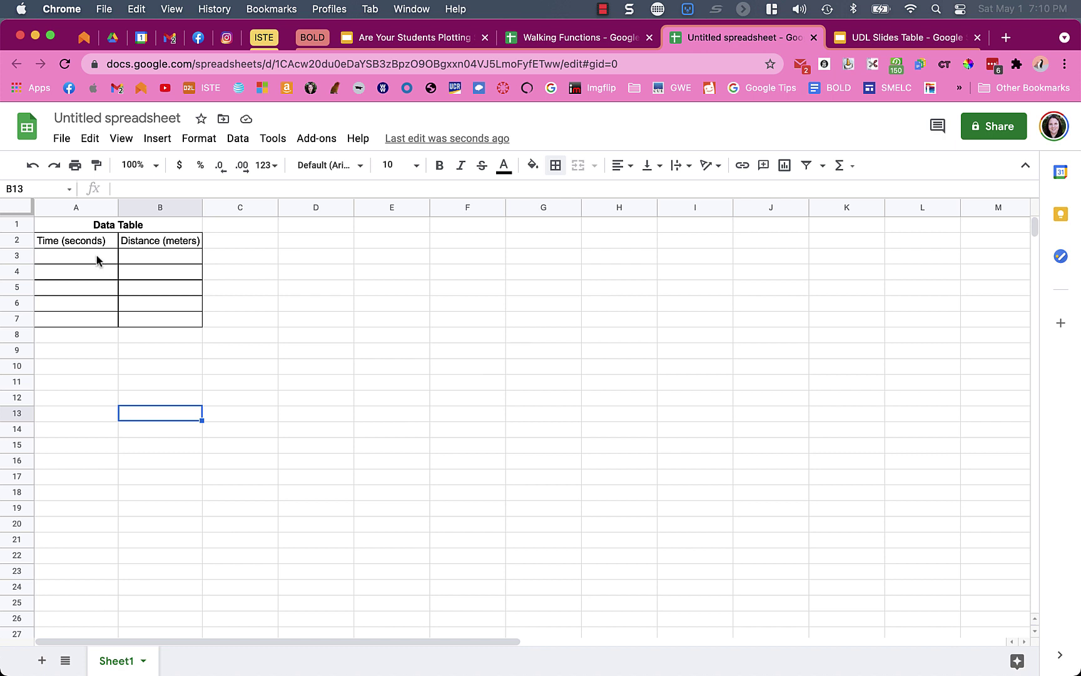
- Fill cells A3:B7 with light yellow
drag(96, 258, 144, 319)
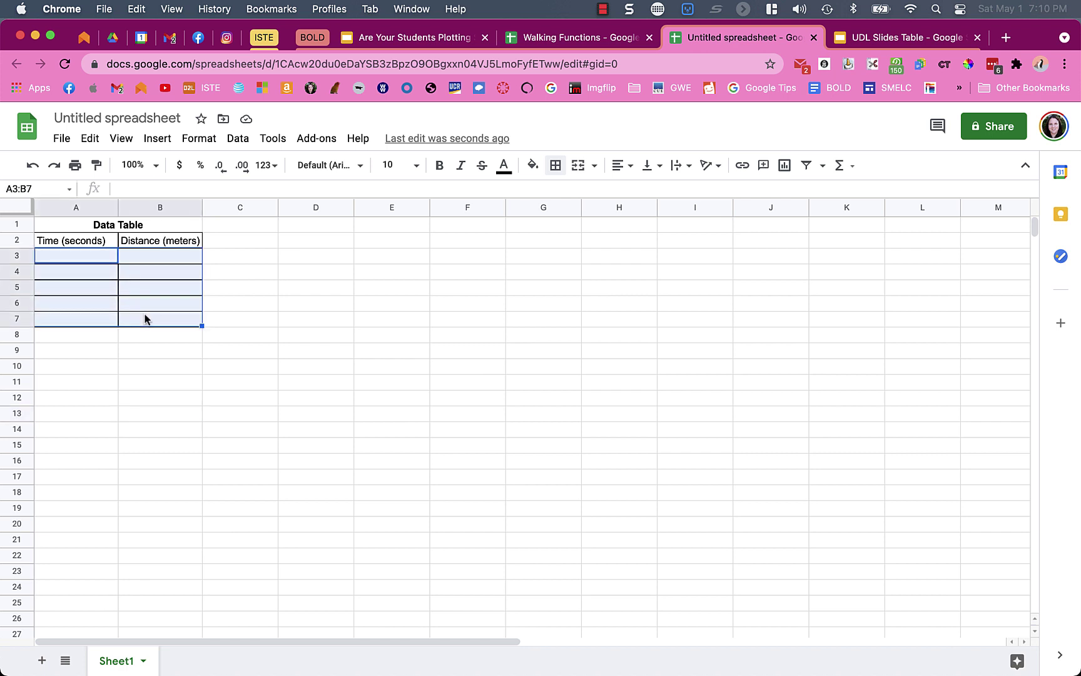
click(533, 166)
click(588, 256)
click(362, 418)
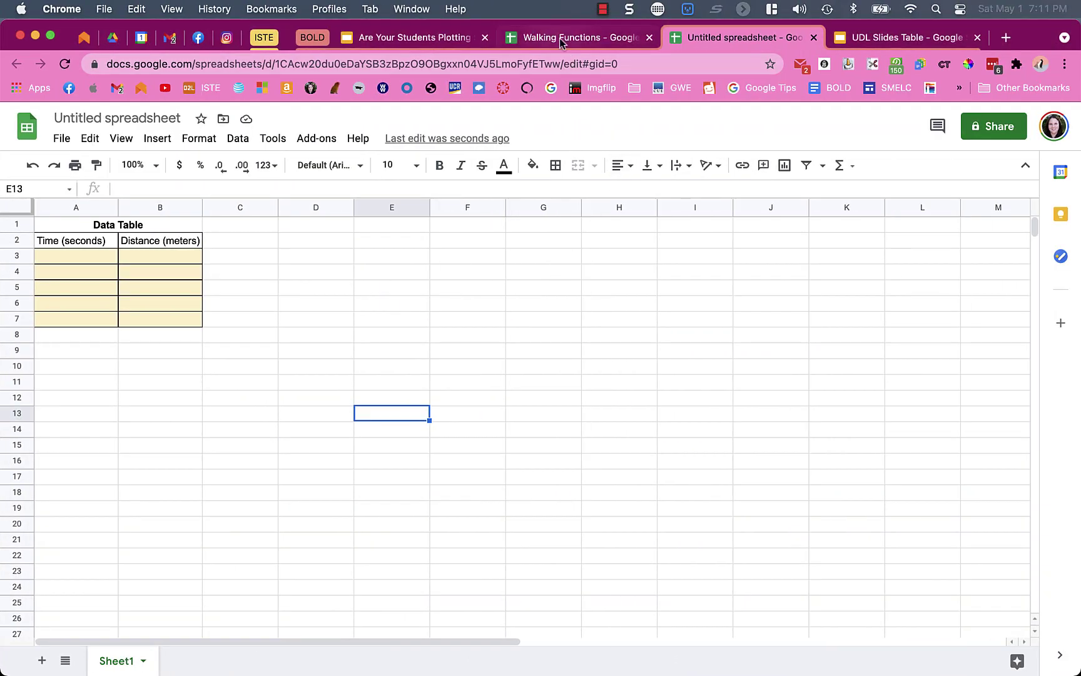
- After checking the Walking Functions example, enter times 0, 1, 2, 3, 4 in A3:A7
click(559, 38)
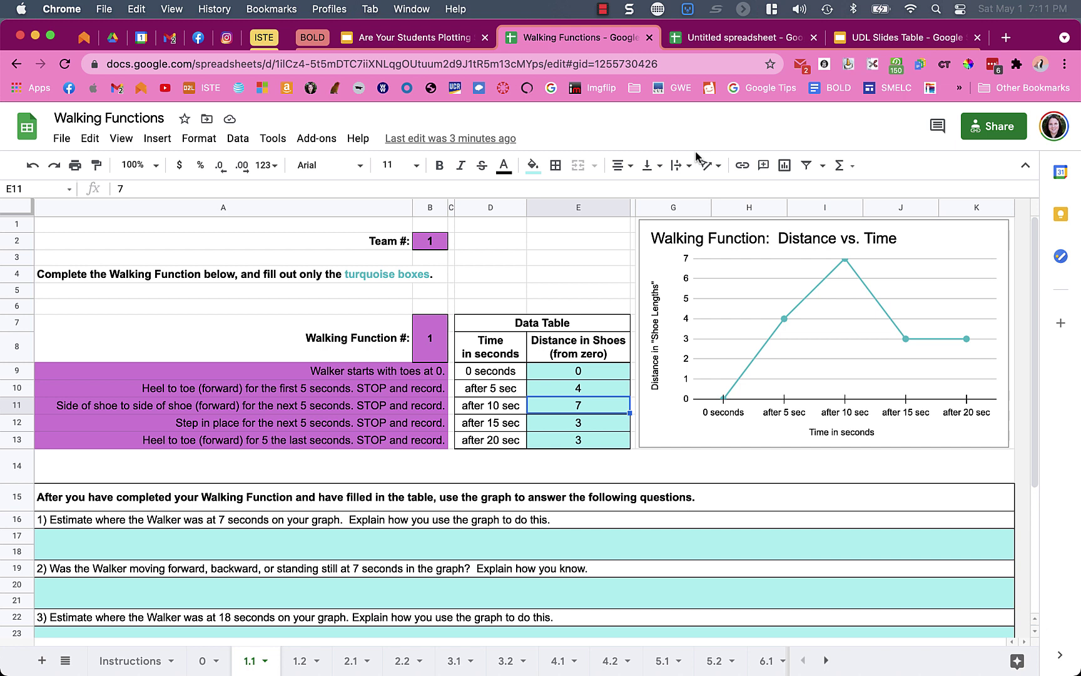
click(703, 46)
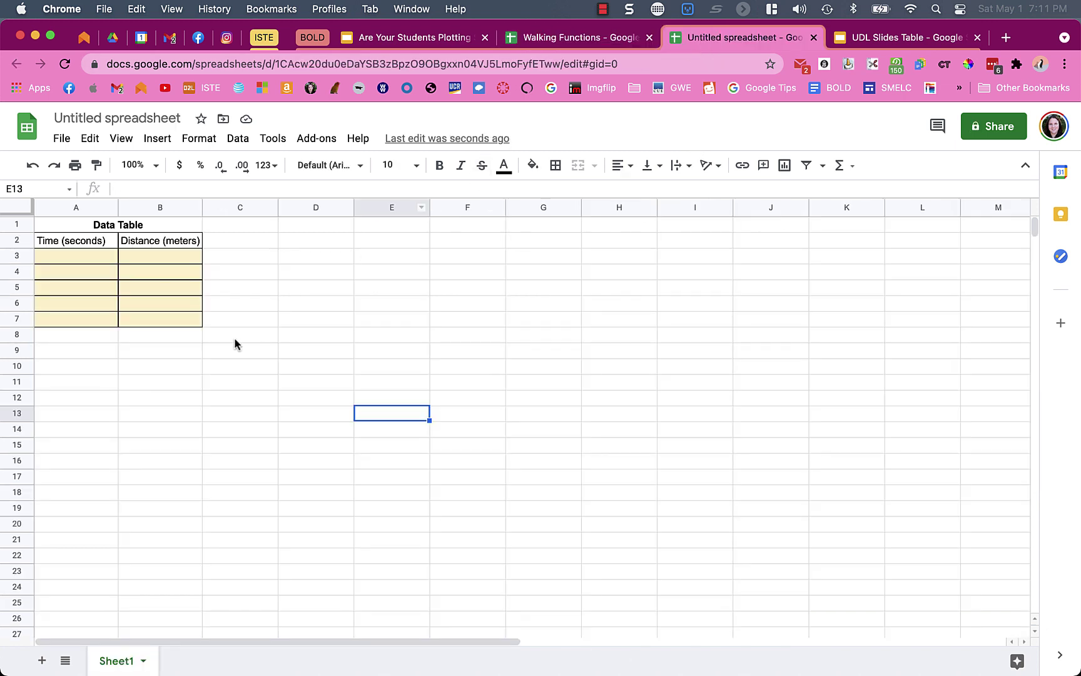
click(100, 262)
text(0)
key(Return)
text(1)
key(Return)
text(2)
key(Return)
text(3)
key(Return)
text(4)
- Enter distances 4, 5, 6, 4 and 2 in B3:B7
click(182, 251)
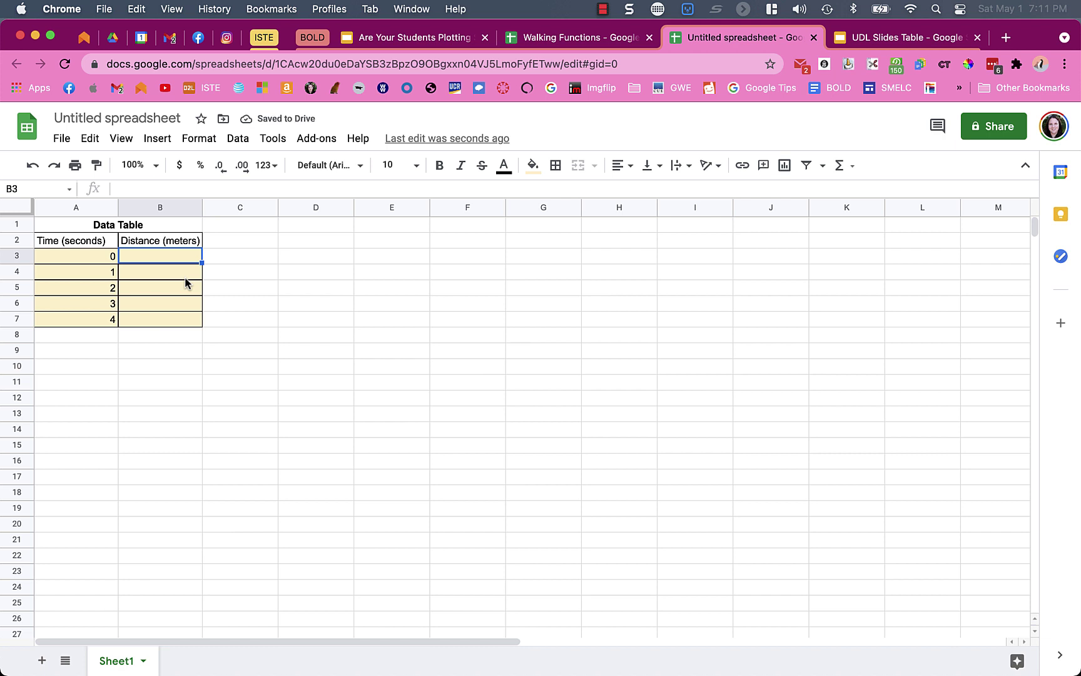
text(4)
key(Return)
text(5)
key(Return)
text(6)
key(Return)
text(4)
key(Return)
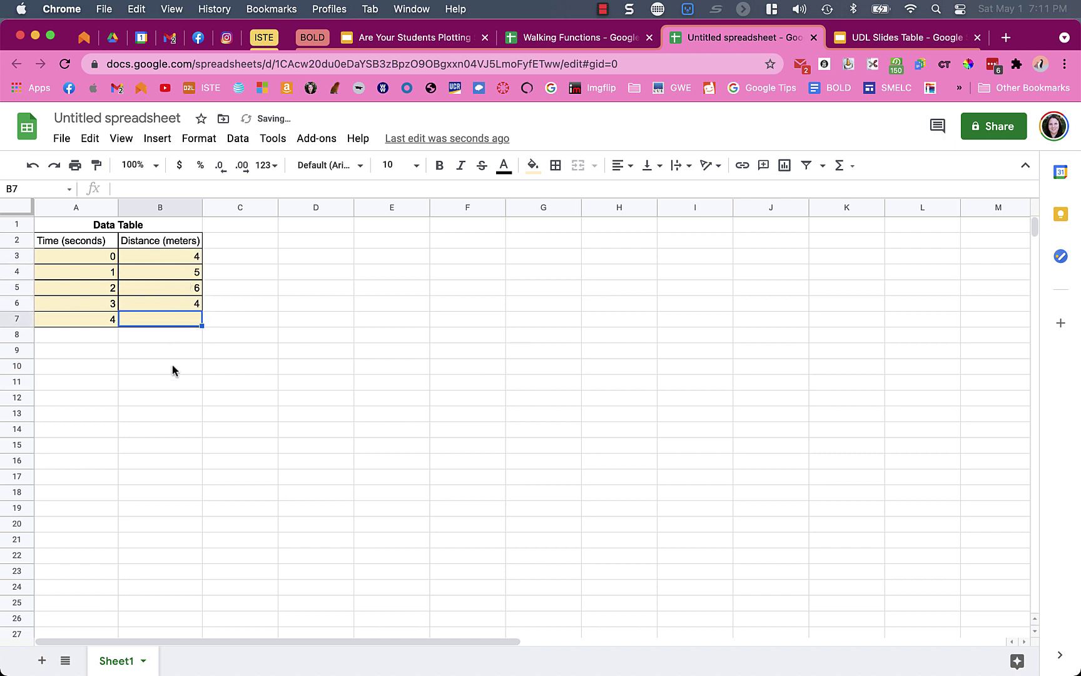
text(2)
click(171, 401)
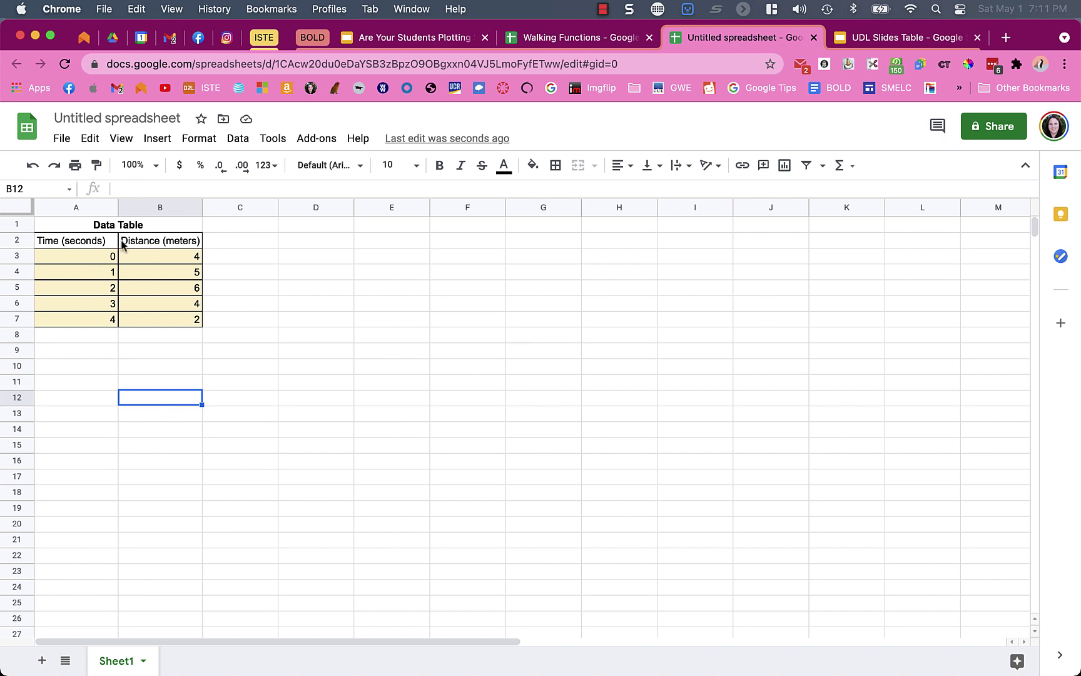
- Insert a chart from A2:B7, move it right of the table, and make it a Line chart
drag(89, 244, 153, 321)
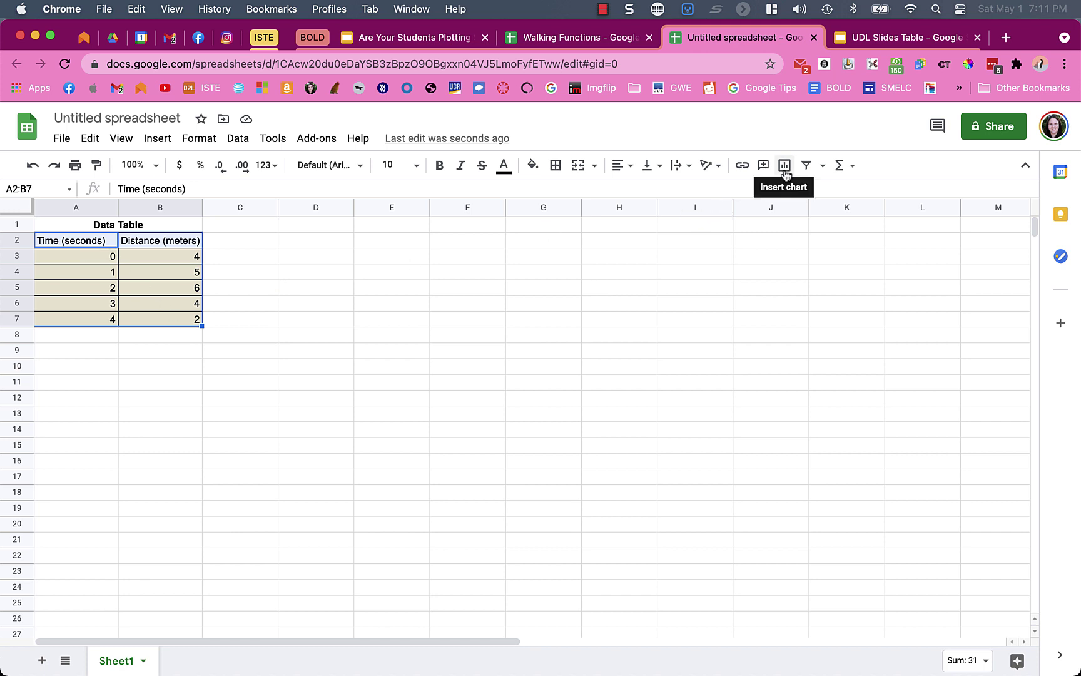
click(160, 139)
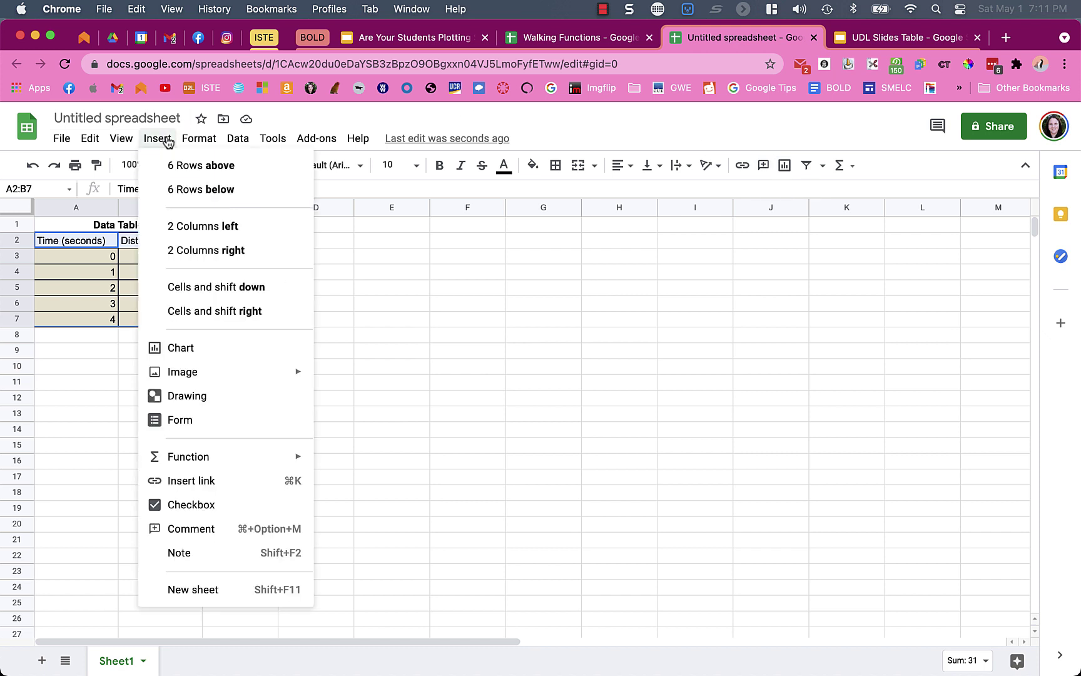
click(213, 354)
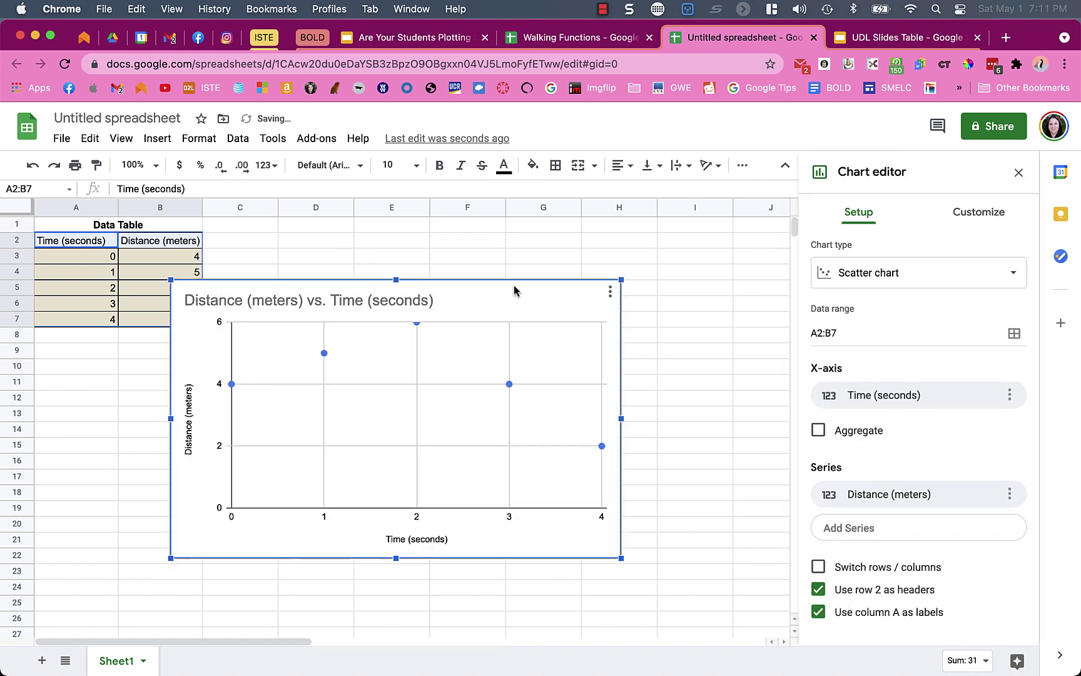
drag(514, 290, 607, 274)
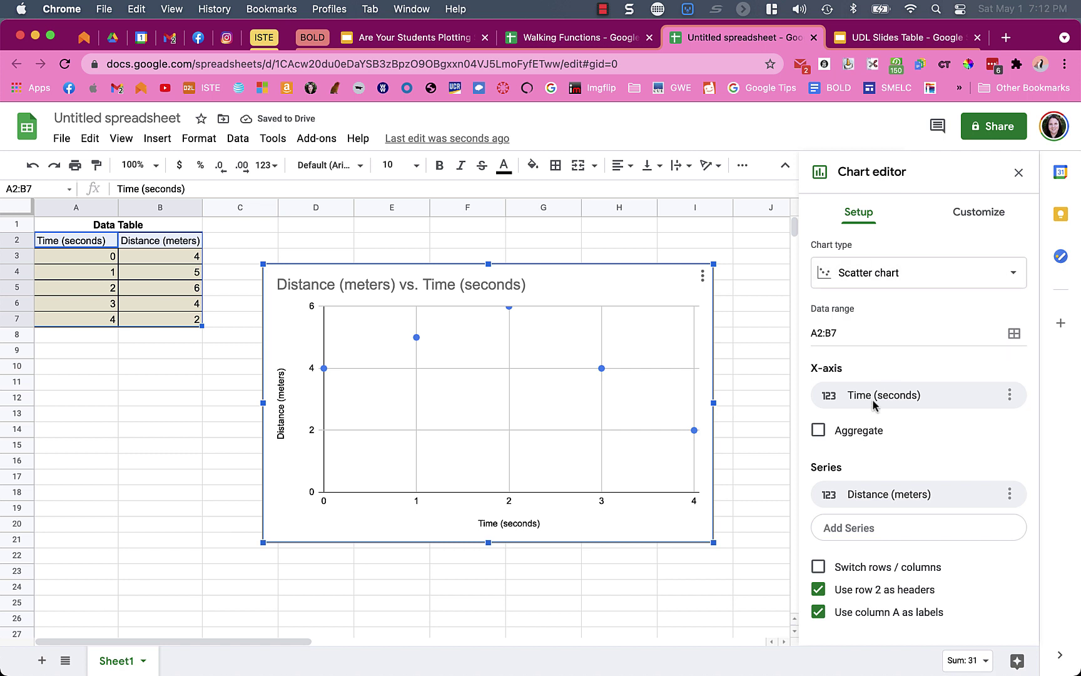
click(901, 282)
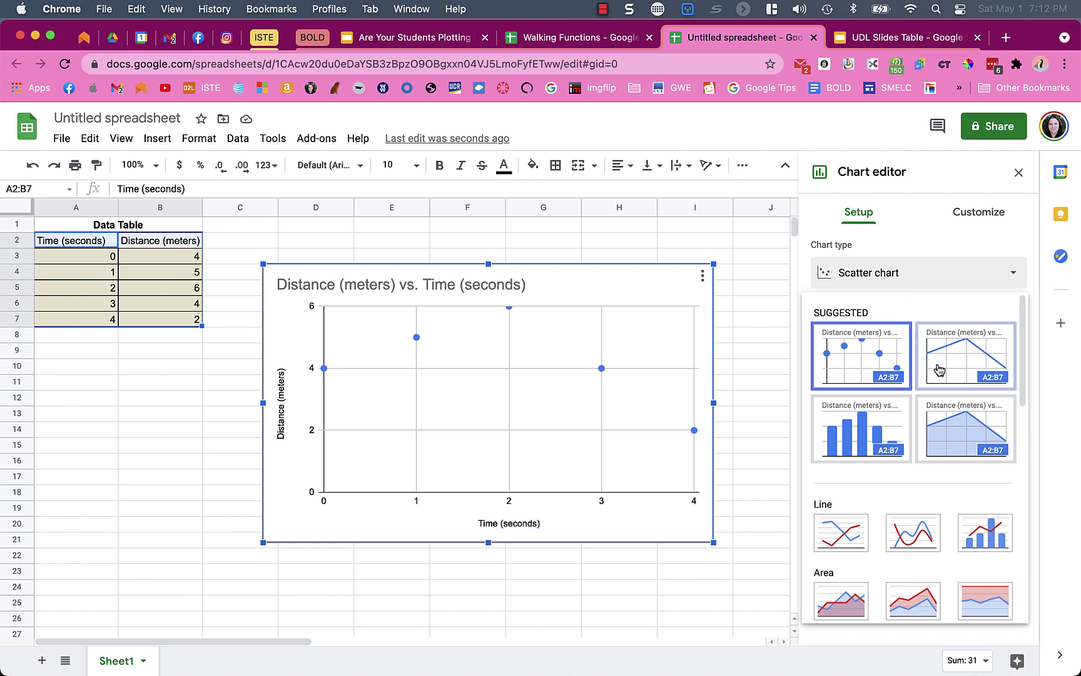
click(852, 530)
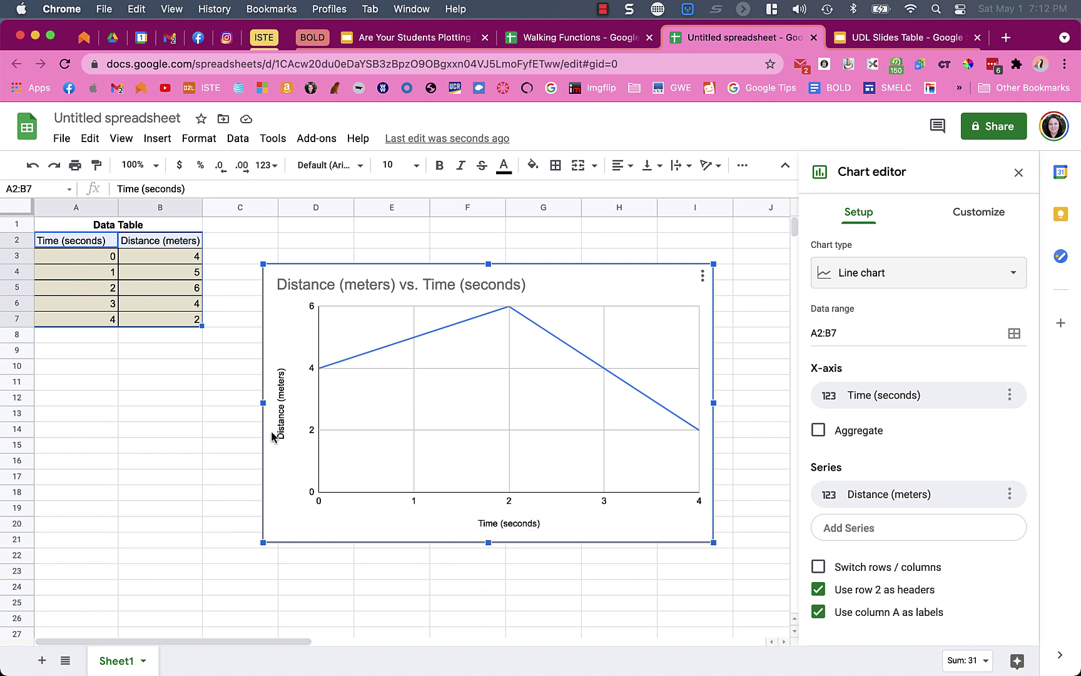
click(495, 527)
- Try editing the horizontal axis title, then leave the title options unchanged
click(501, 527)
click(555, 526)
text(dsgsd)
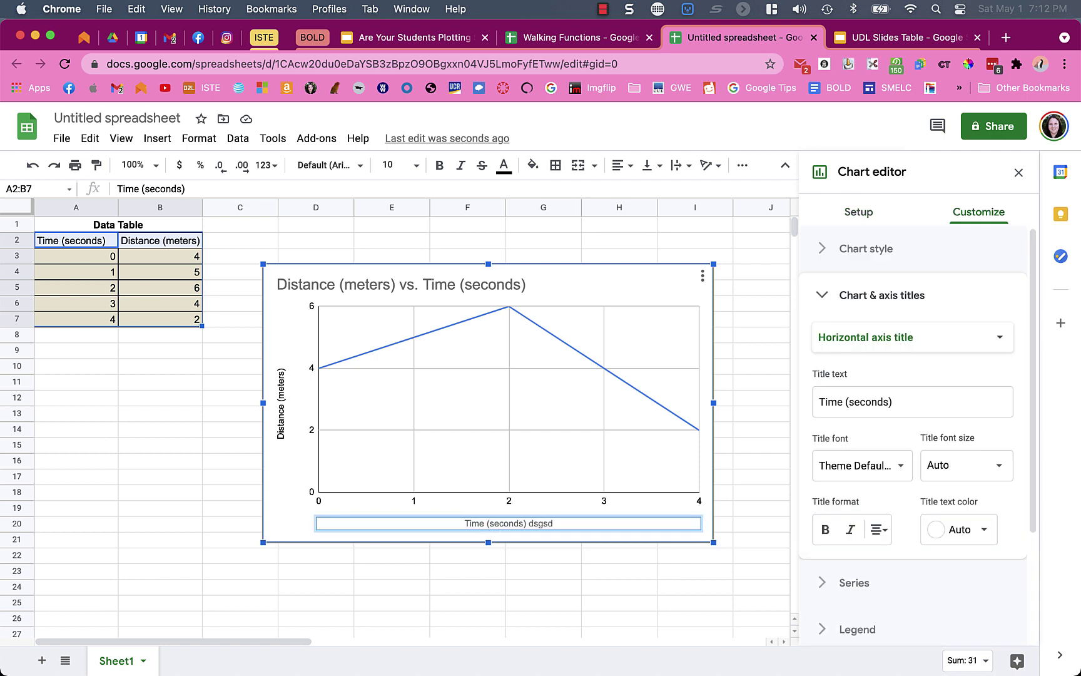
key(BackSpace)
key(BackSpace)
key(BackSpace)
key(BackSpace)
key(BackSpace)
key(BackSpace)
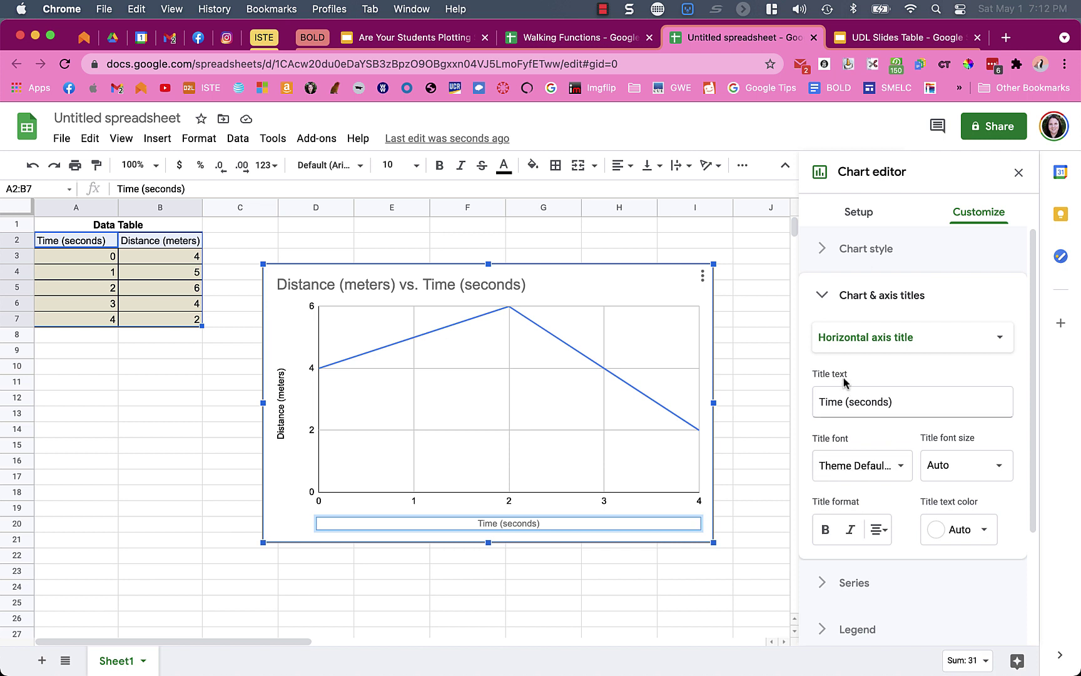
click(867, 343)
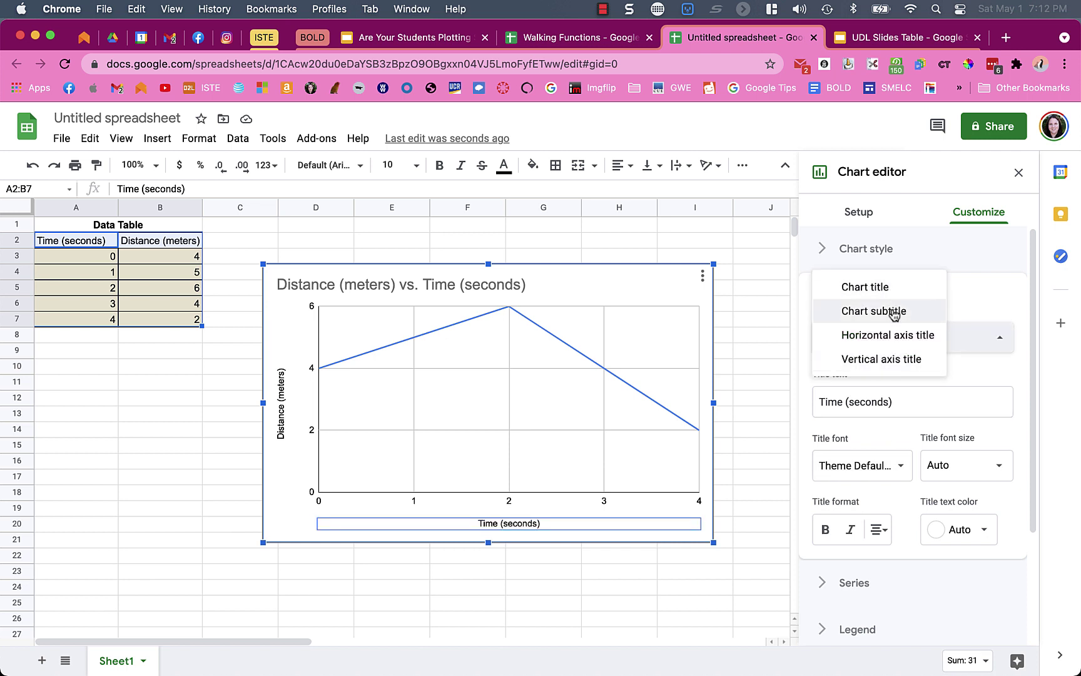
click(974, 300)
- Set the Chart style background colour to light cornflower blue, keeping the border unchanged
click(822, 253)
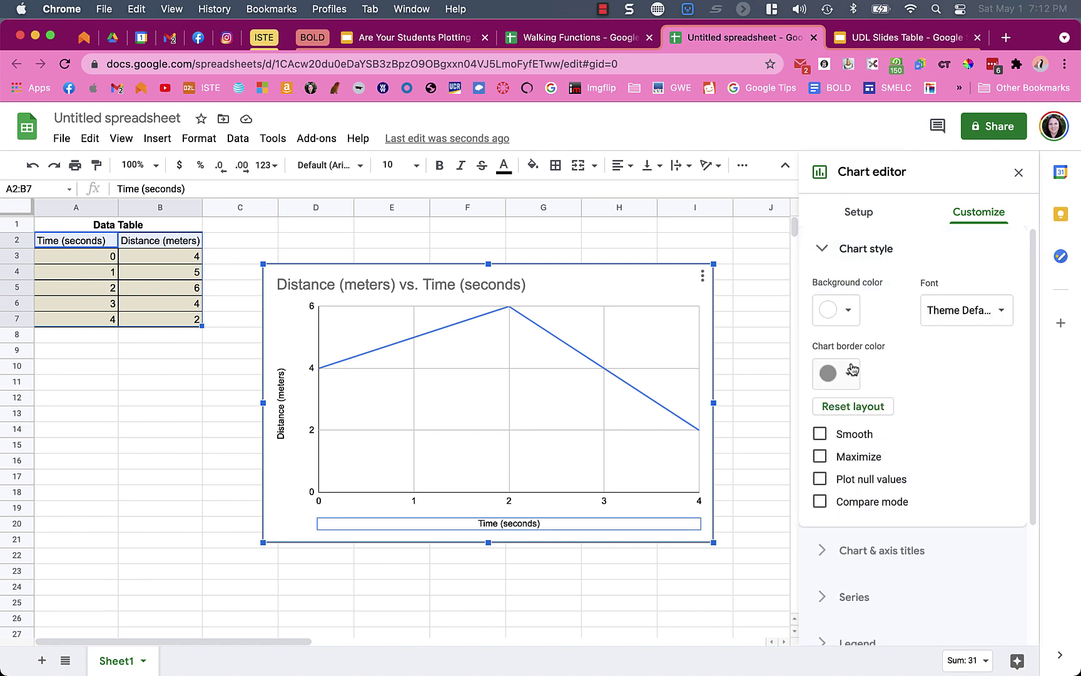
click(848, 310)
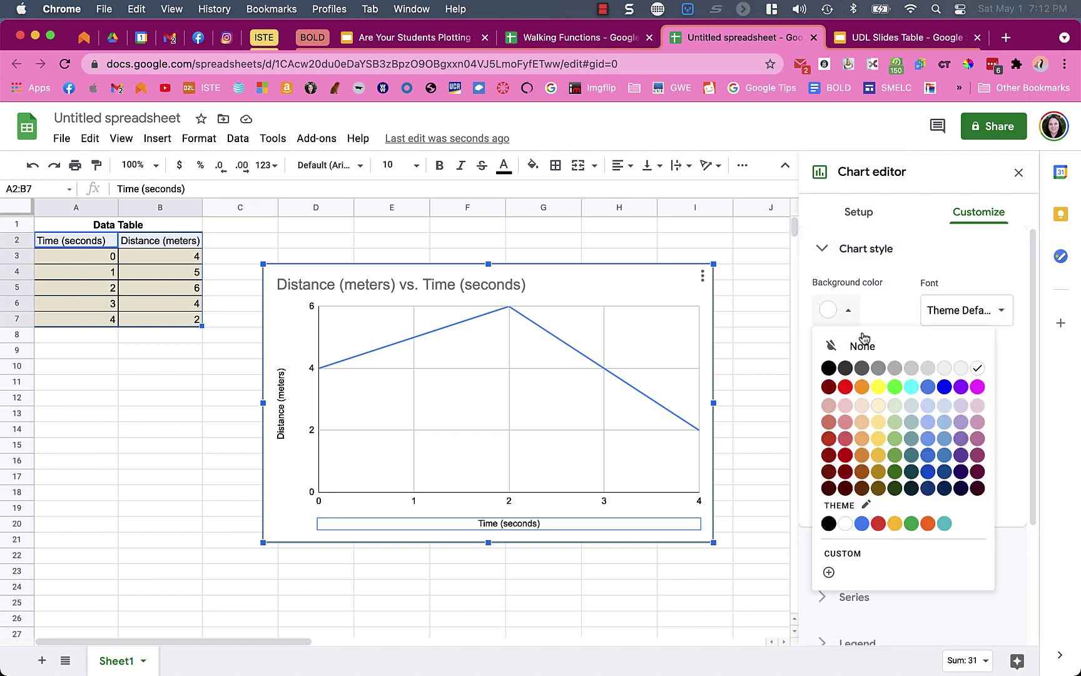
click(944, 408)
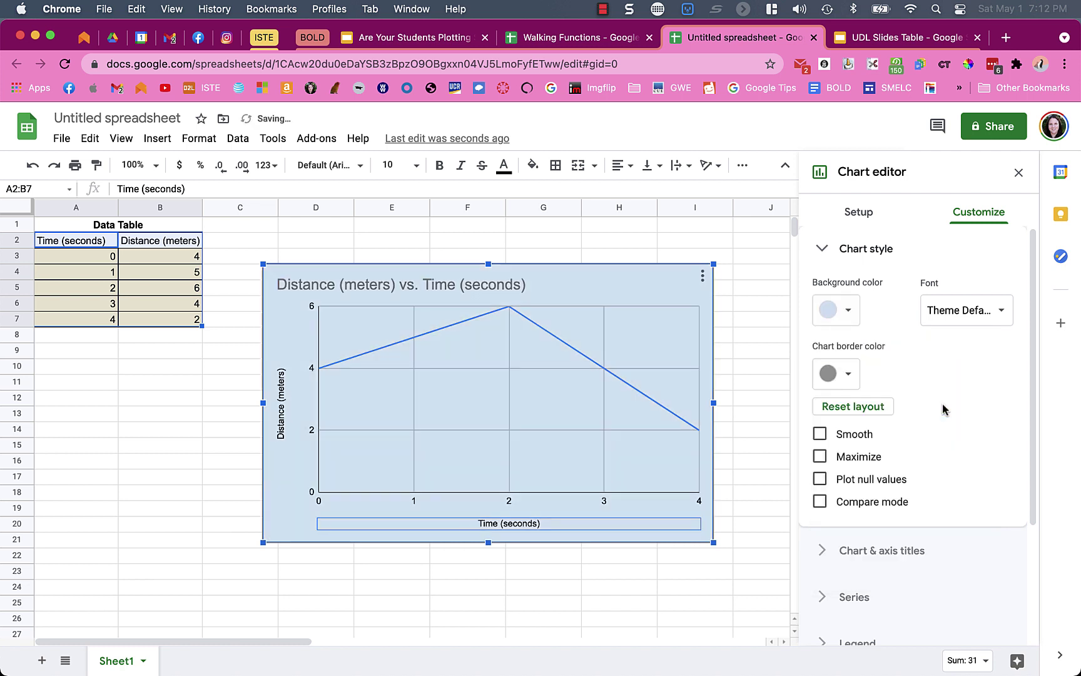
click(848, 374)
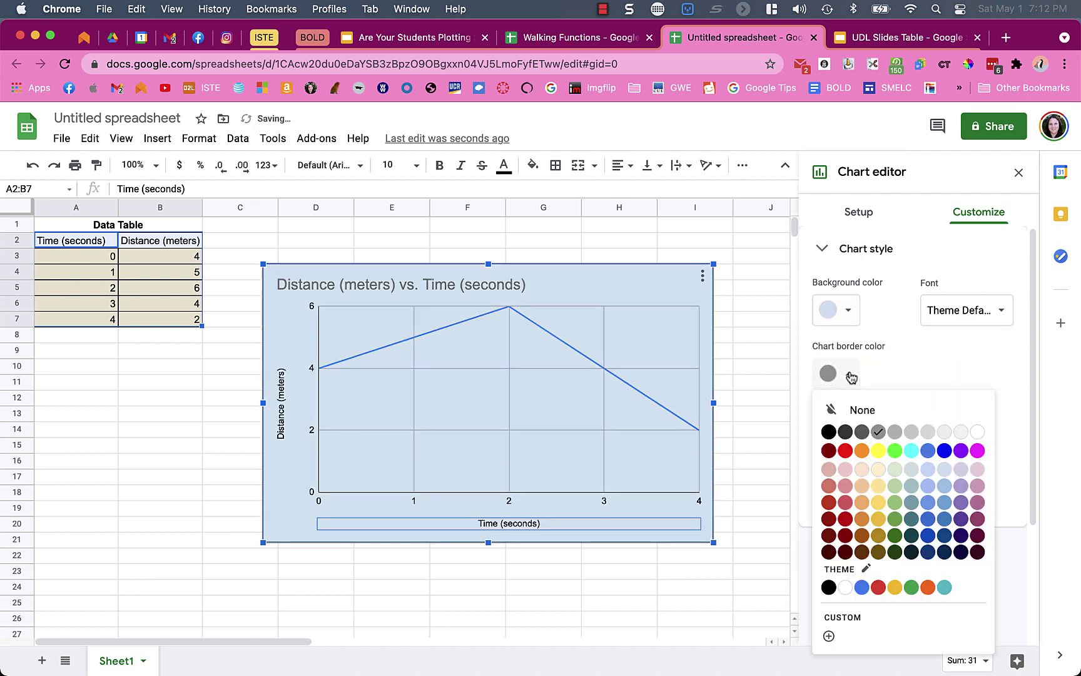
click(916, 346)
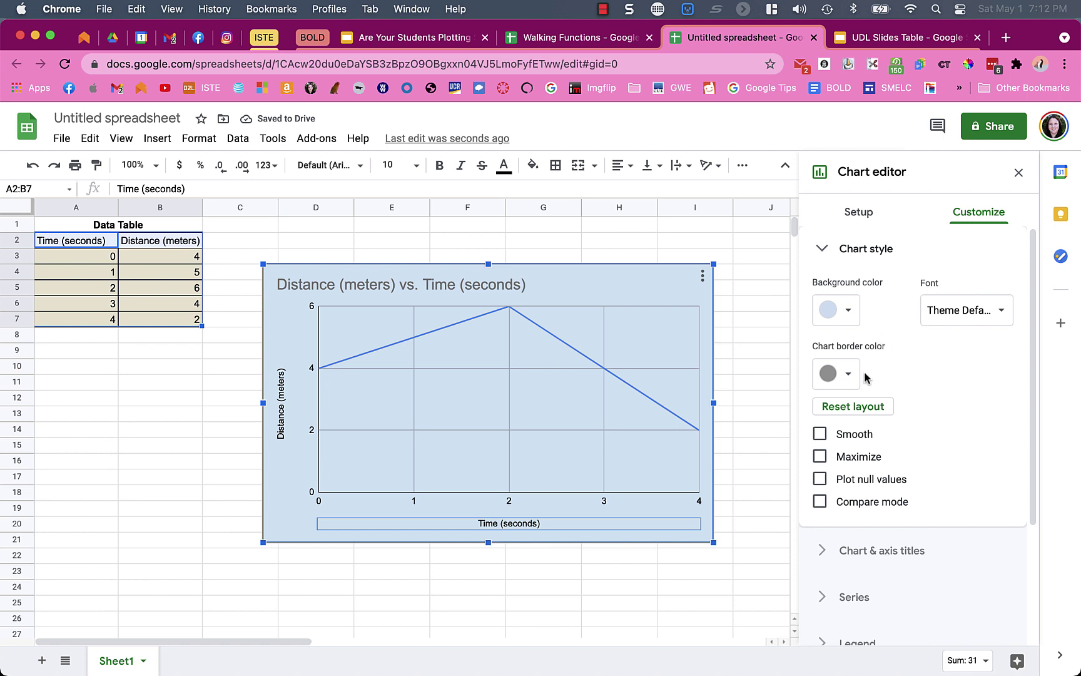
click(823, 249)
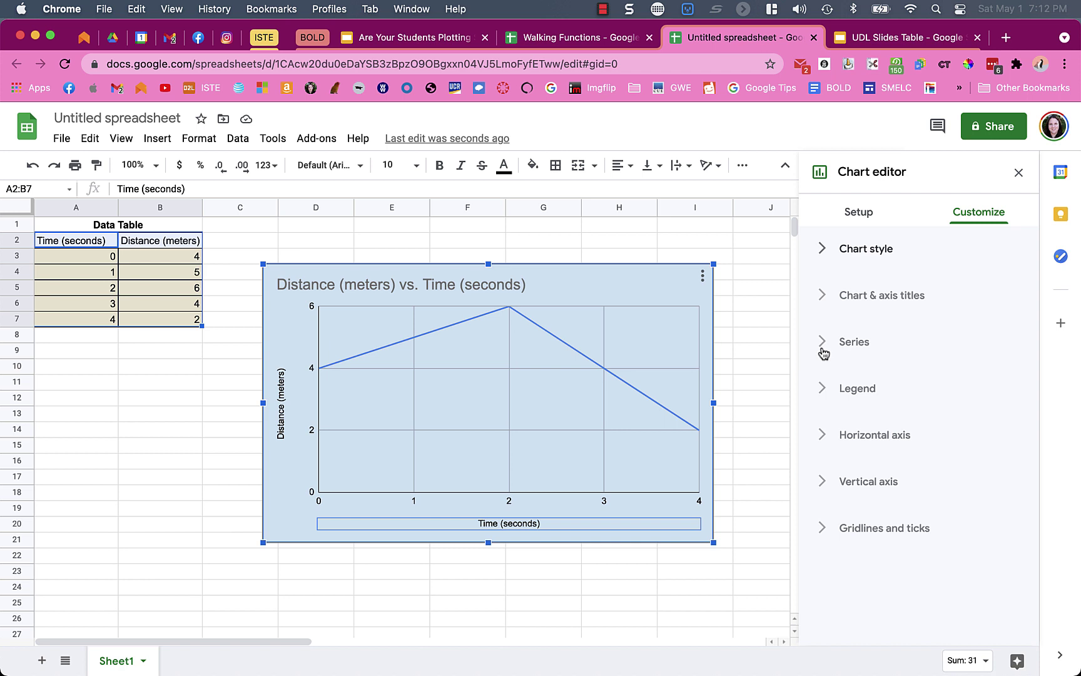
click(822, 348)
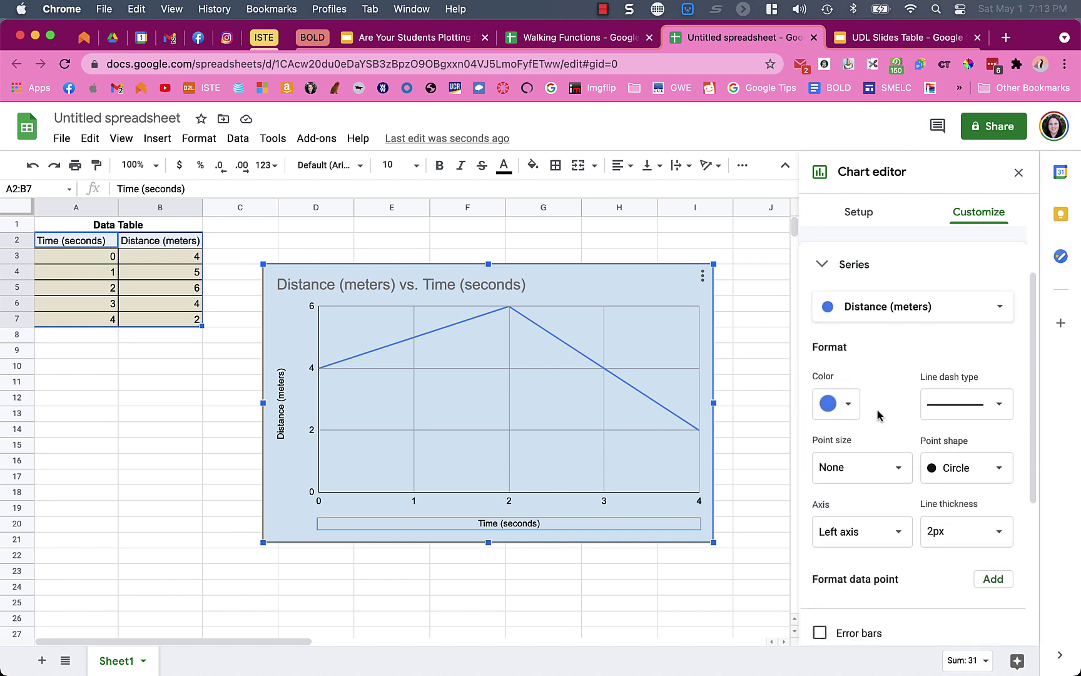
scroll(898, 378, down, 1)
click(896, 413)
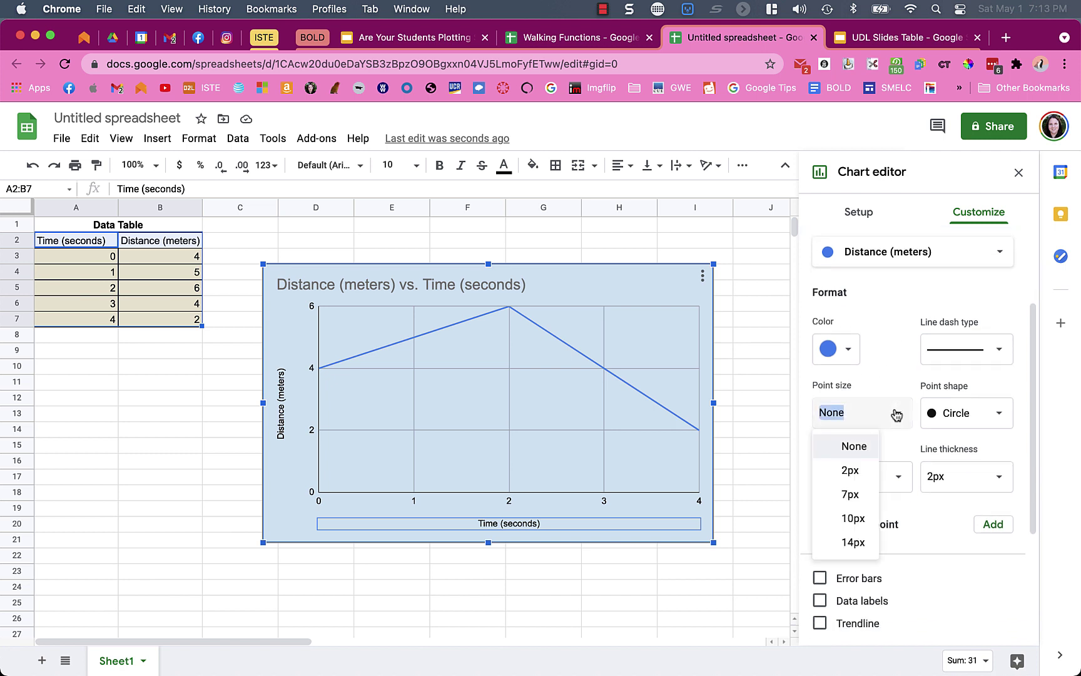
click(855, 494)
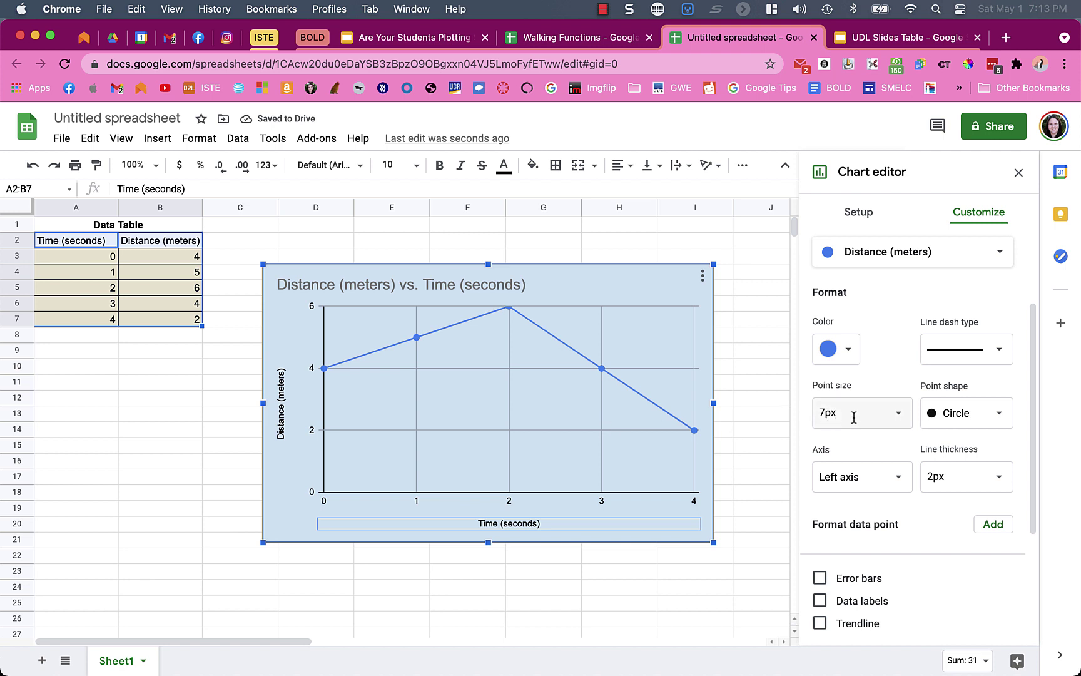
click(957, 416)
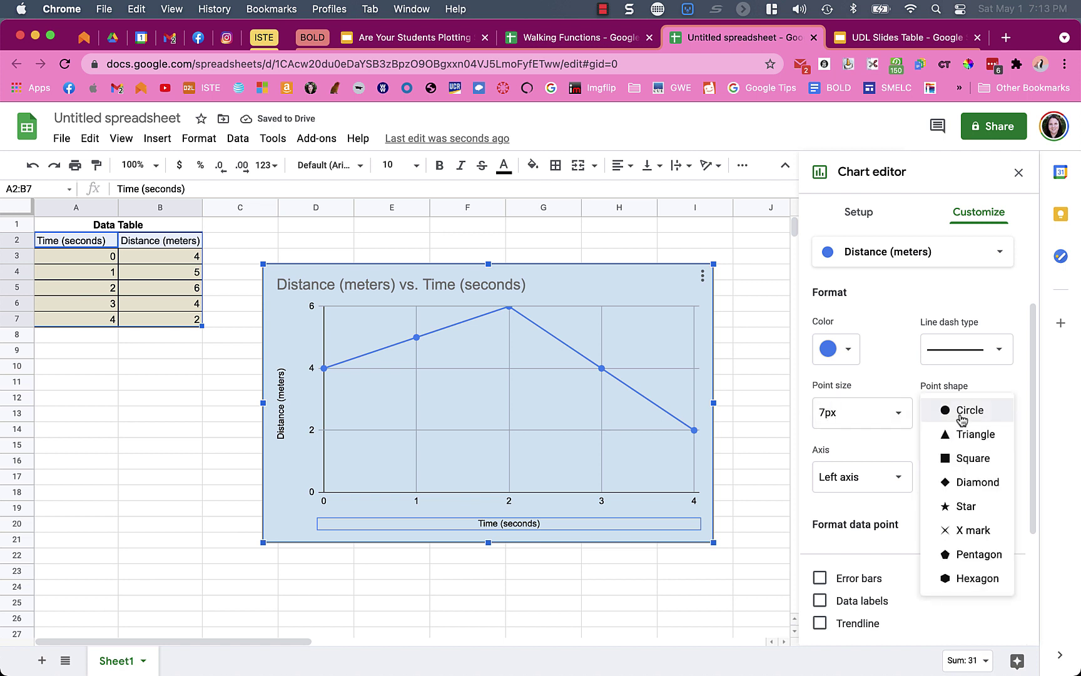
click(1000, 354)
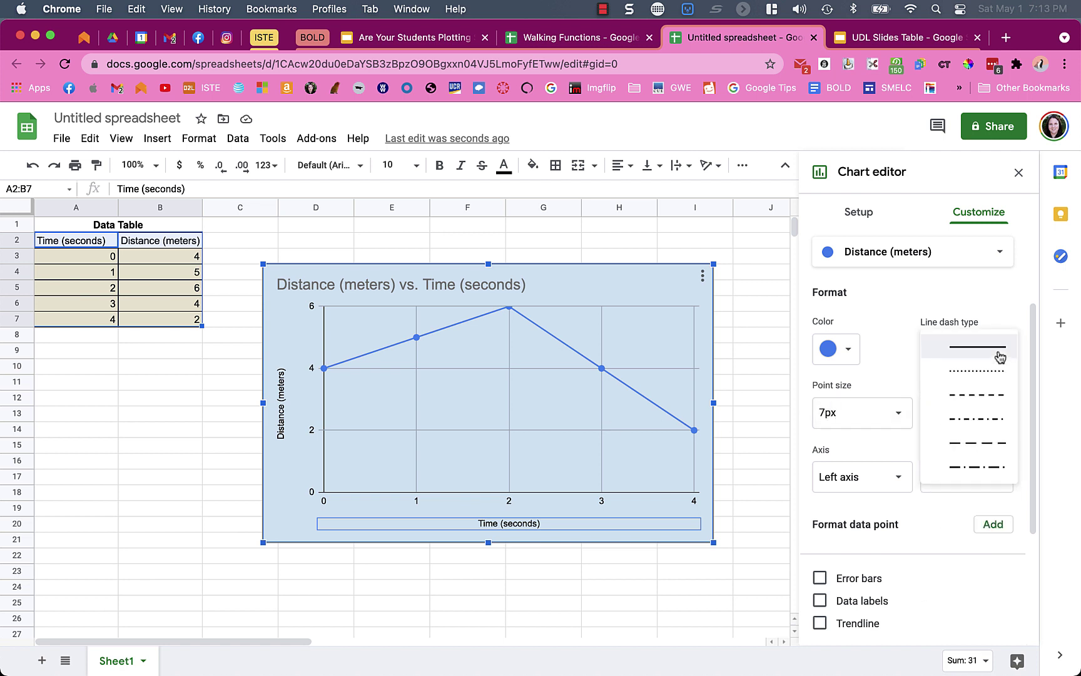
click(993, 313)
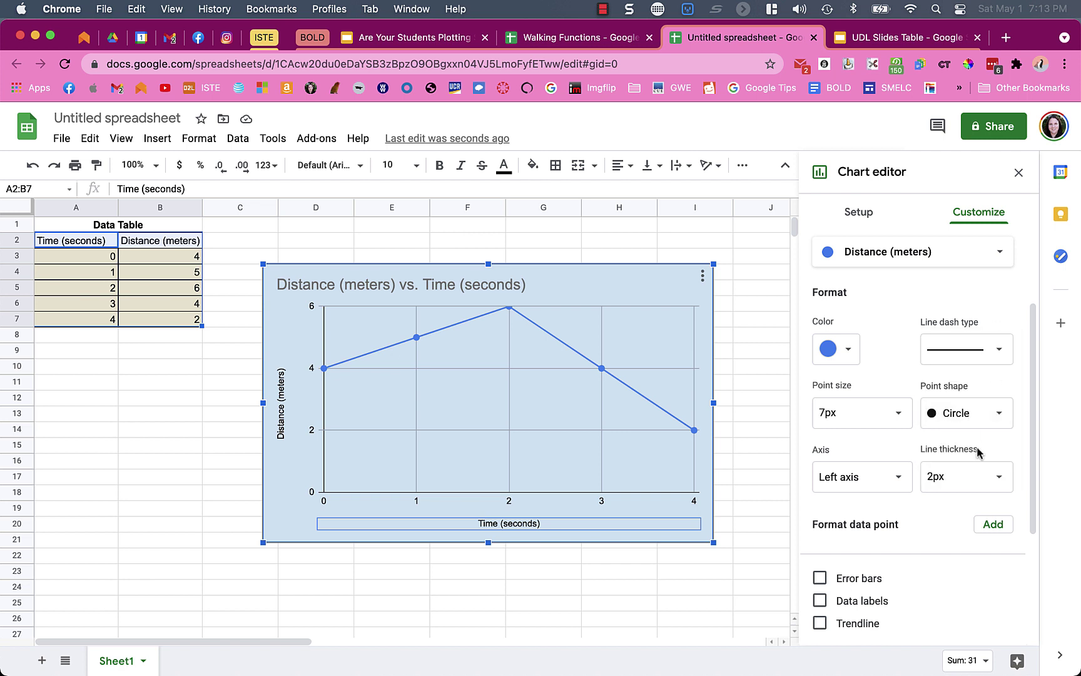
scroll(979, 451, down, 3)
scroll(979, 452, down, 1)
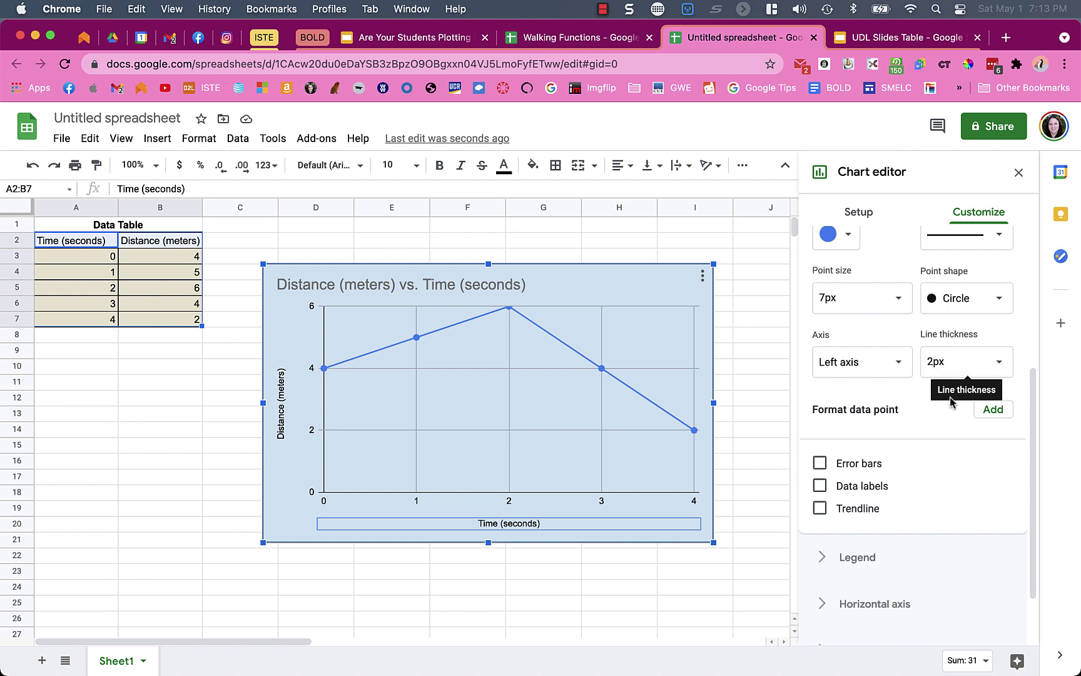
scroll(940, 469, down, 3)
click(904, 287)
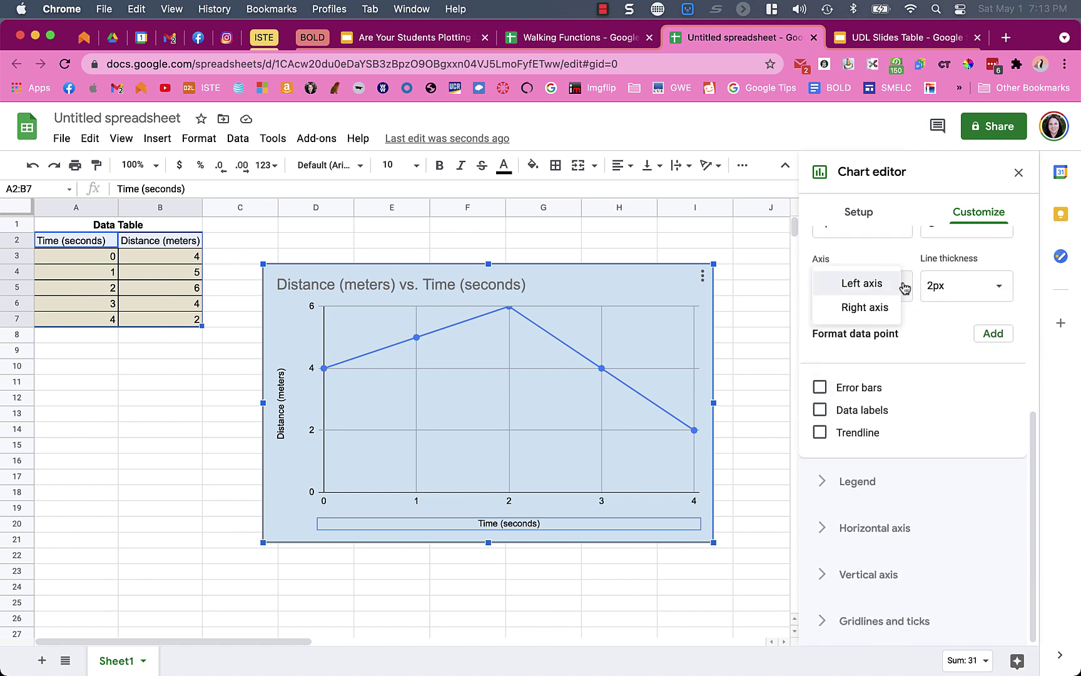
click(937, 349)
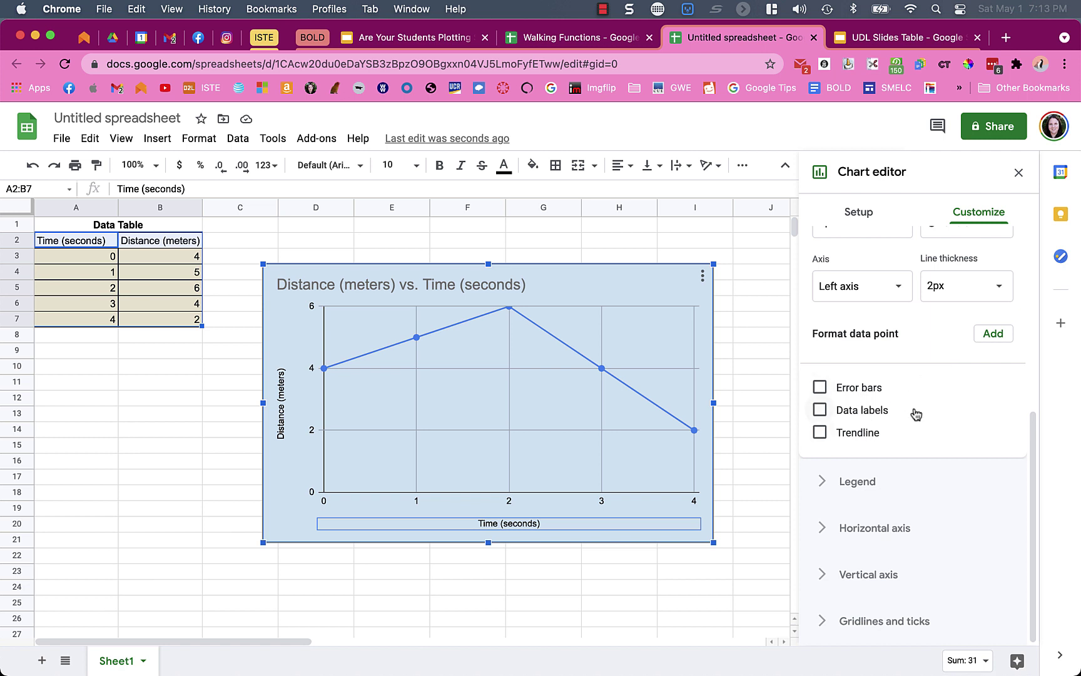
click(876, 417)
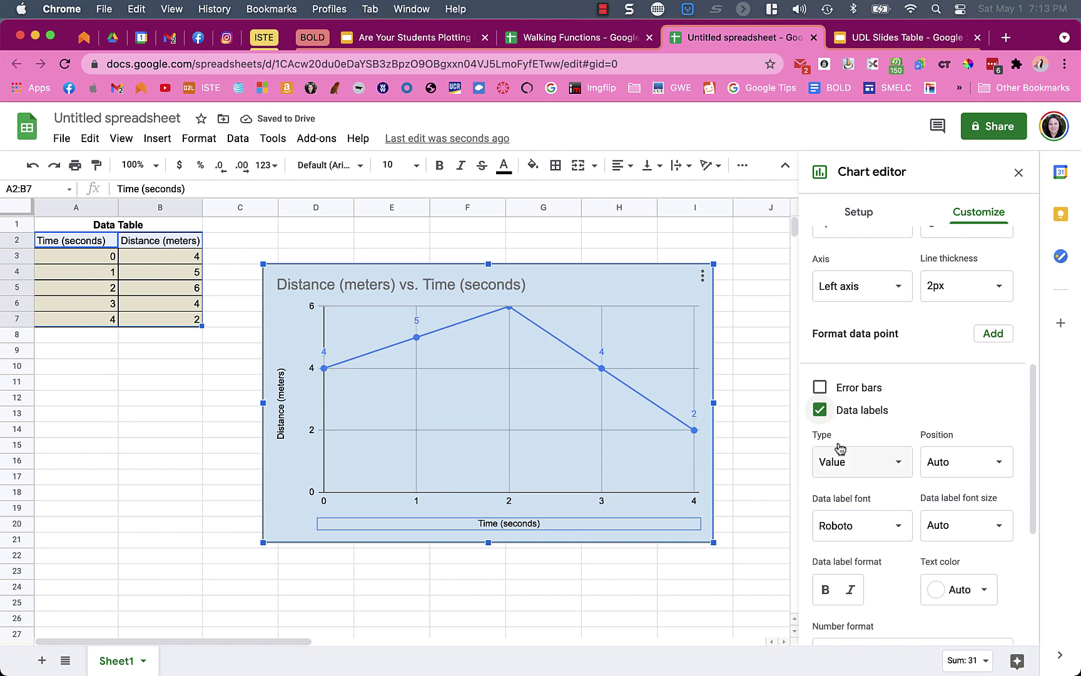
click(853, 463)
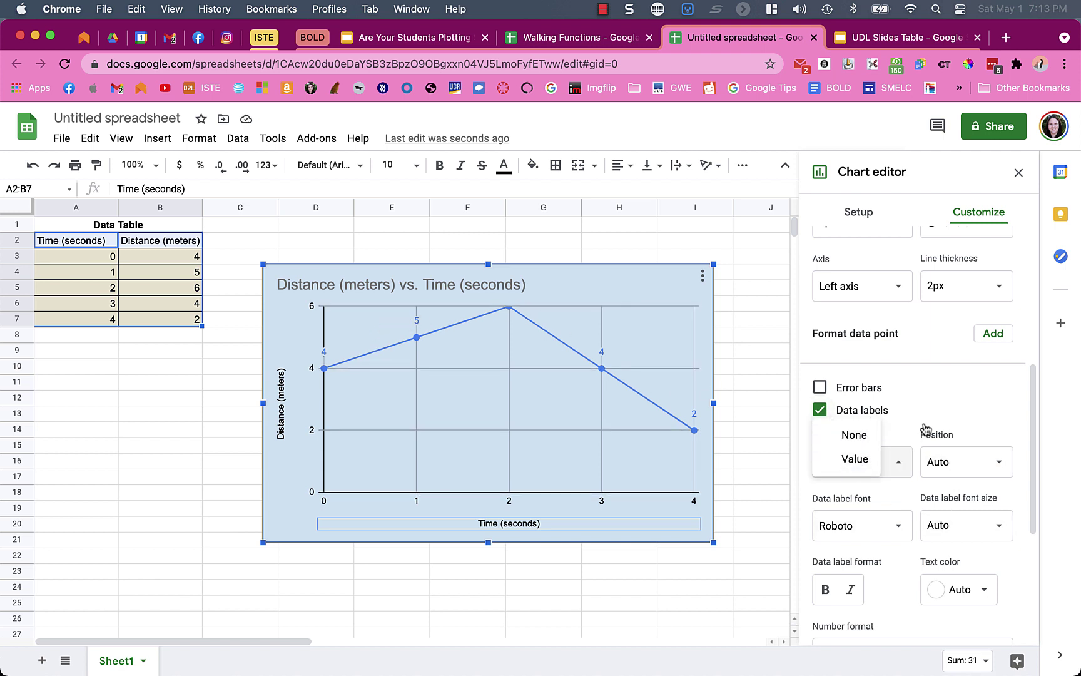
click(819, 411)
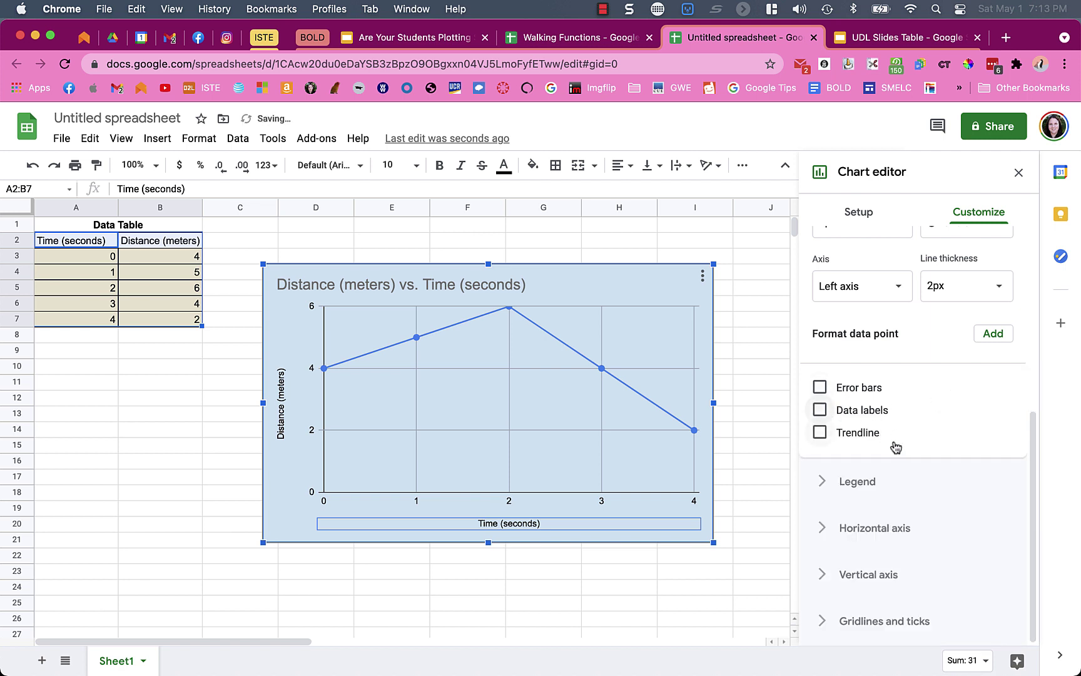
click(825, 480)
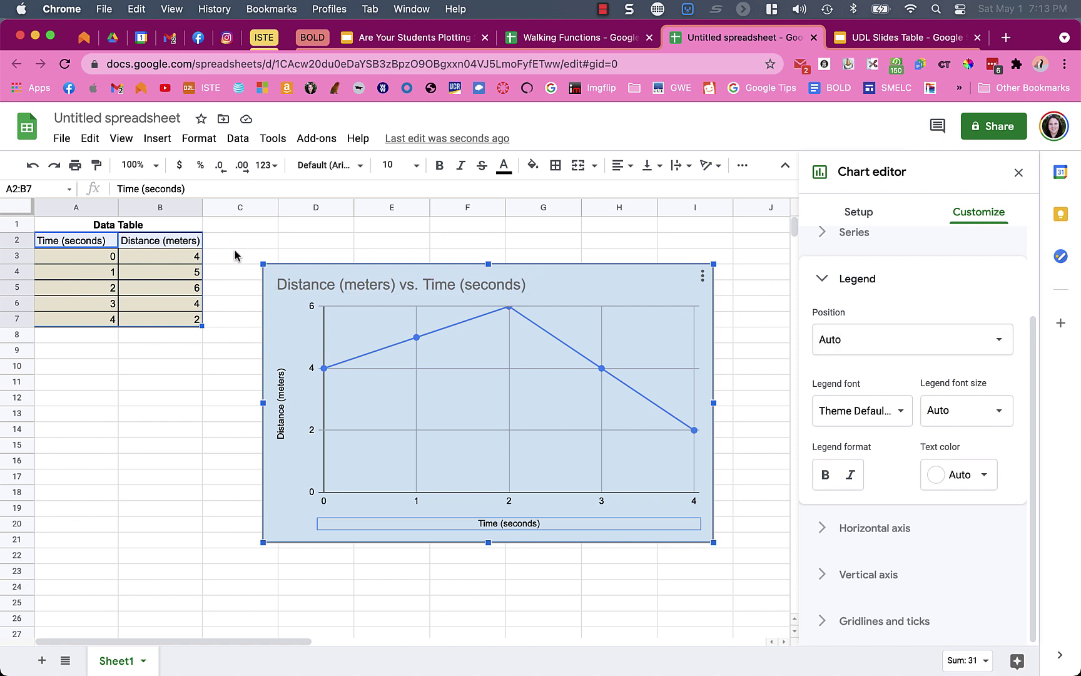
- Collapse the legend settings and expand the horizontal and vertical axis sections in Customize
click(826, 280)
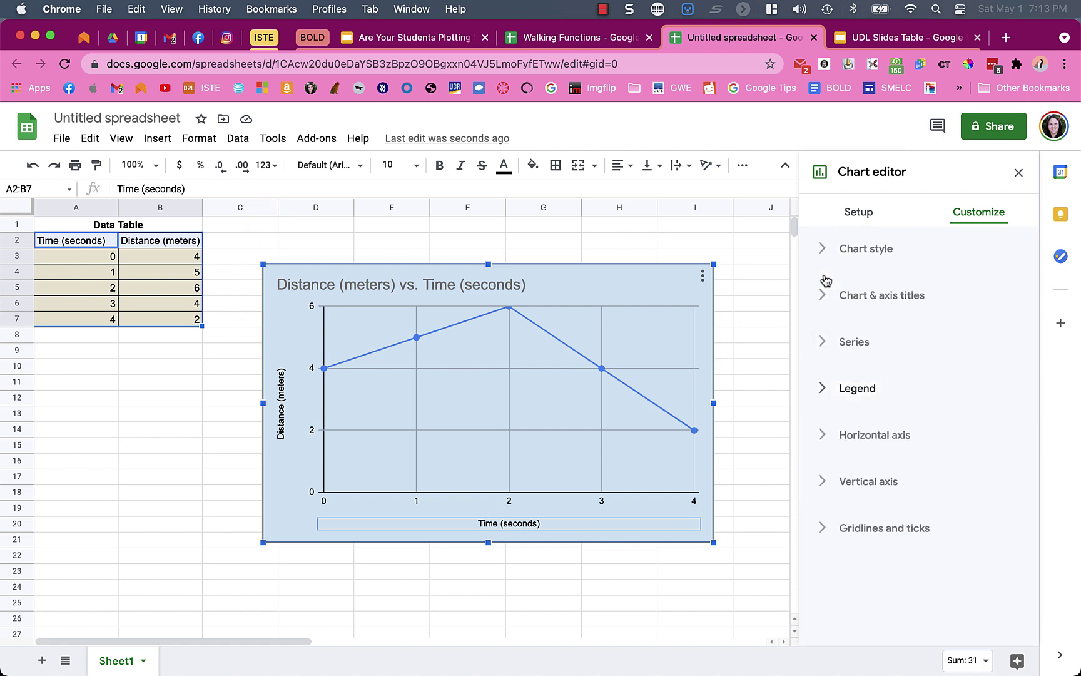
click(834, 435)
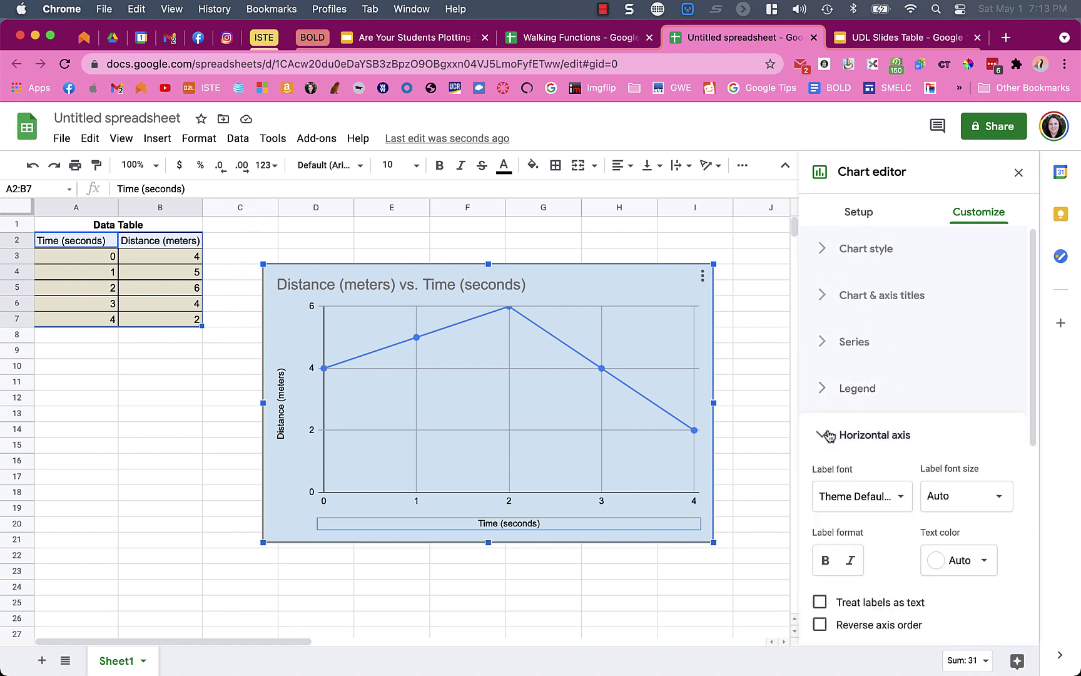
scroll(975, 504, down, 3)
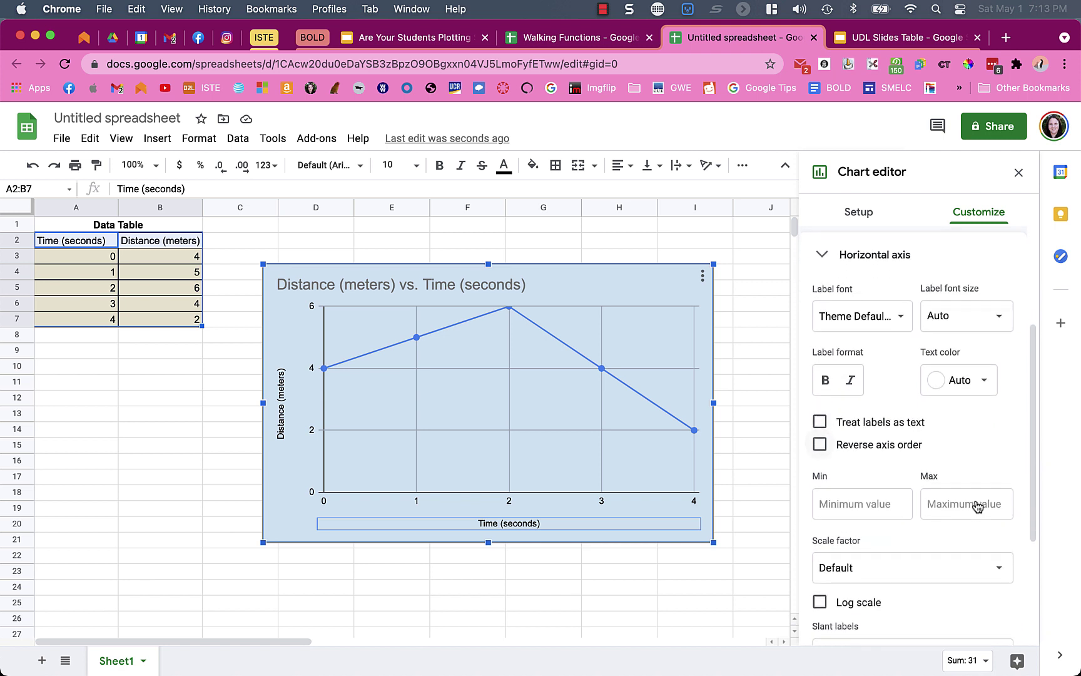
scroll(873, 602, down, 5)
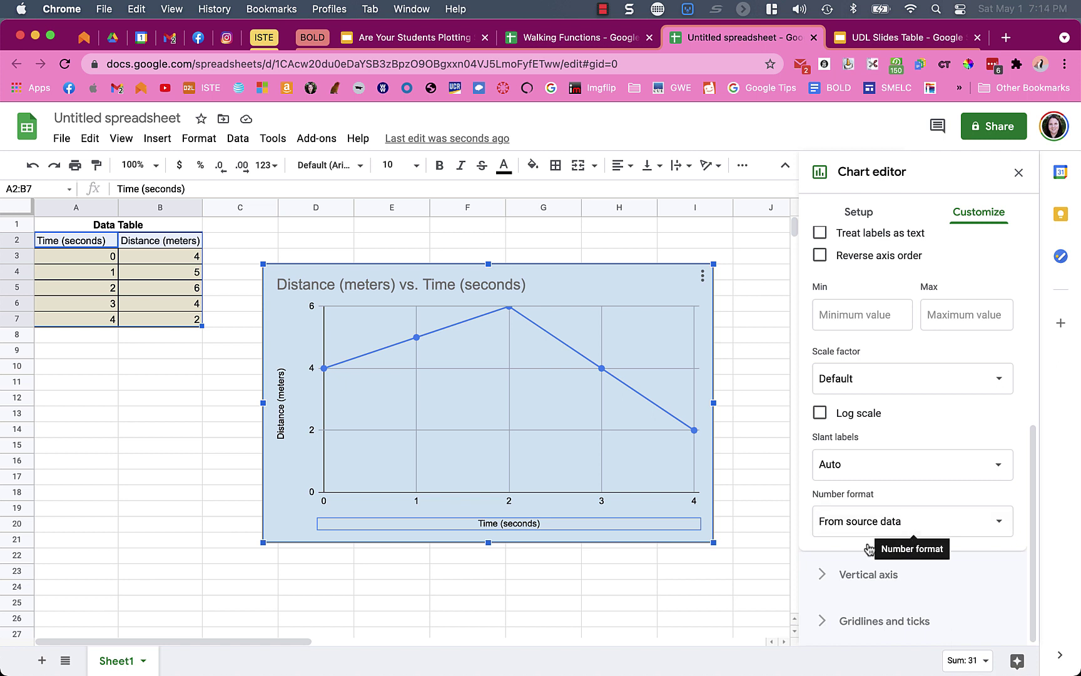
click(861, 573)
scroll(903, 514, down, 2)
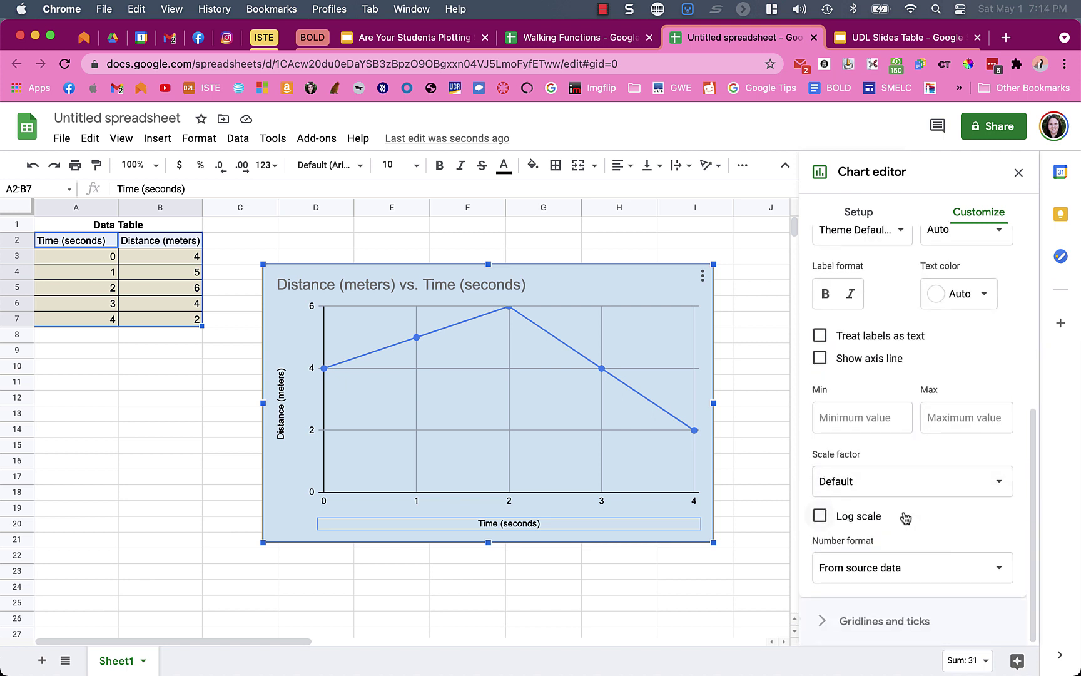
- Turn on Minor gridlines, Major ticks and Minor ticks for the horizontal axis
click(884, 601)
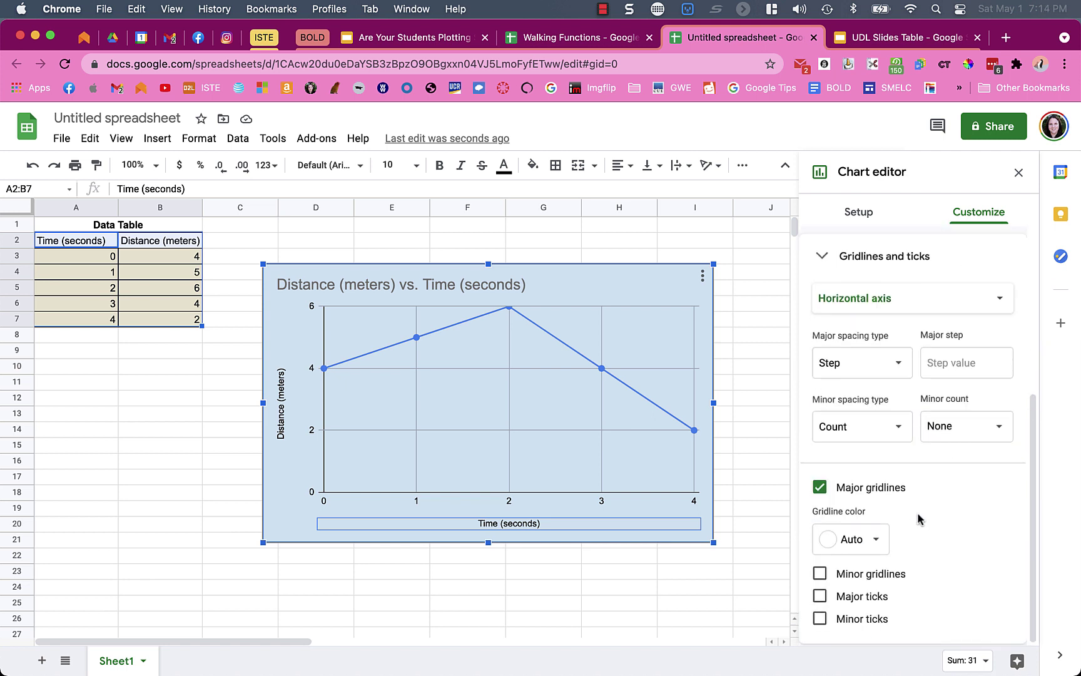
click(881, 578)
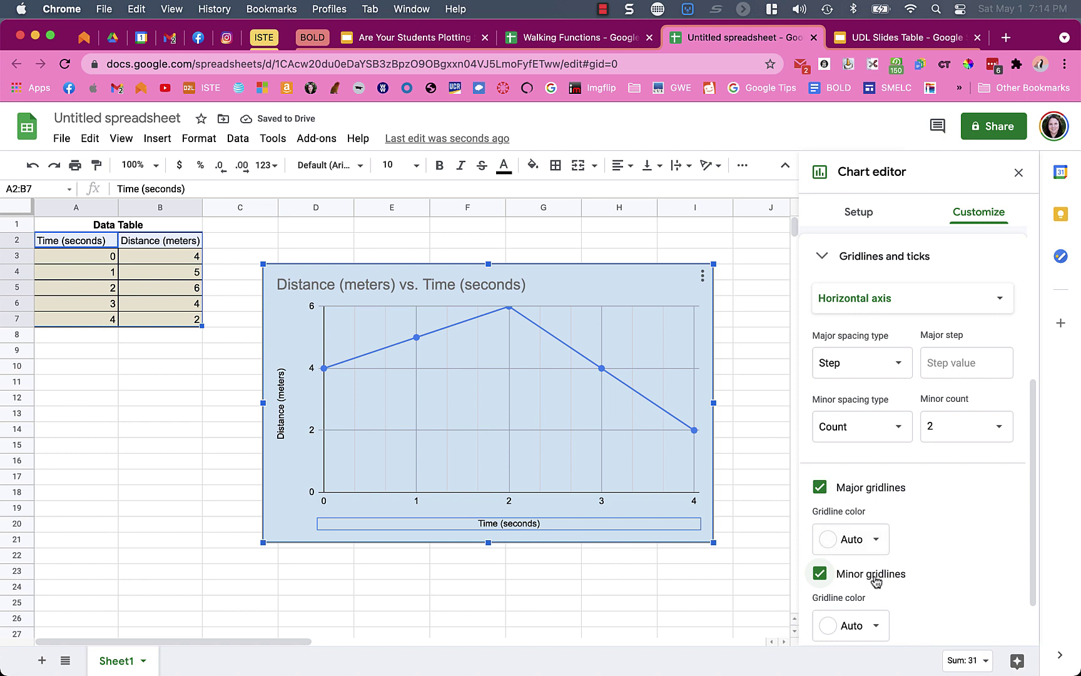
scroll(876, 581, down, 2)
click(867, 599)
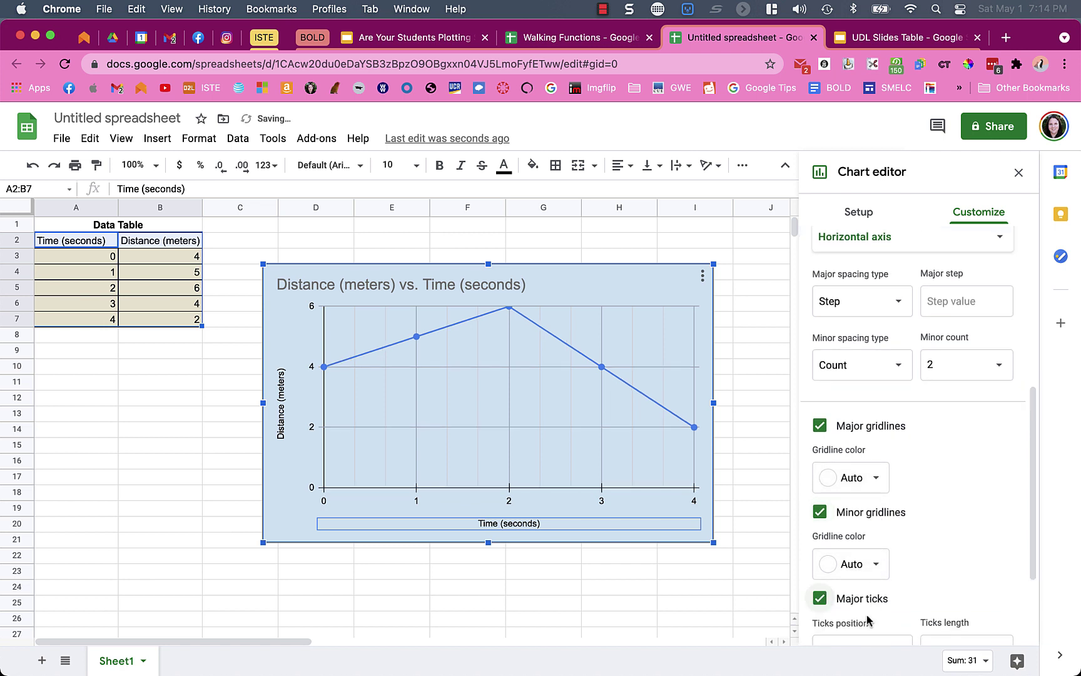
scroll(867, 621, down, 4)
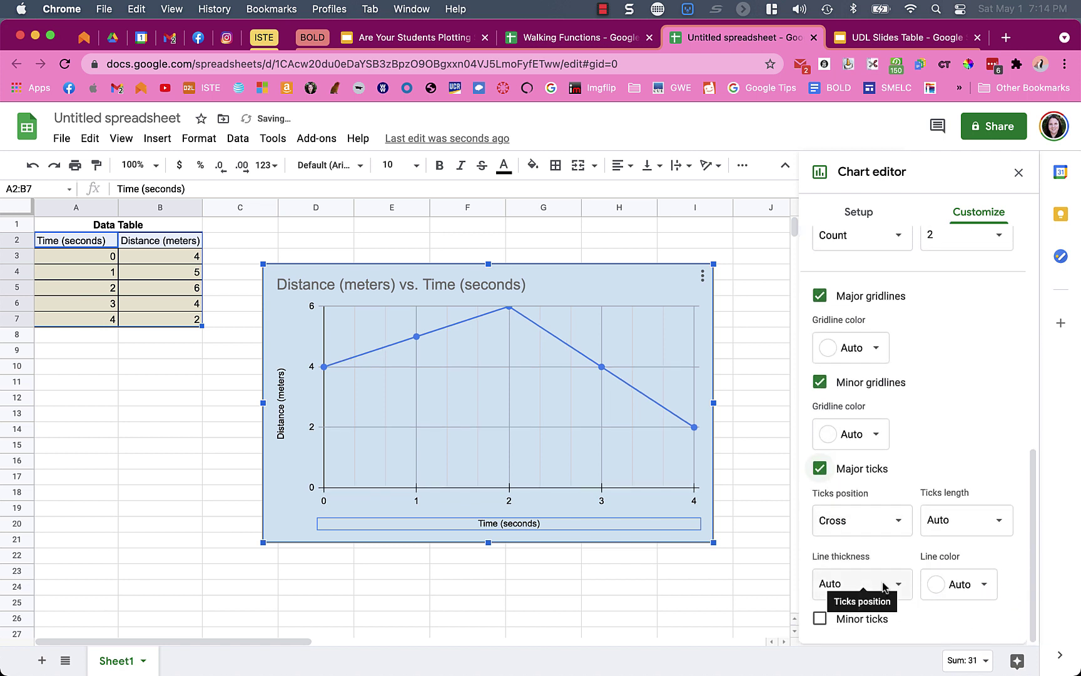
click(849, 619)
scroll(911, 511, down, 4)
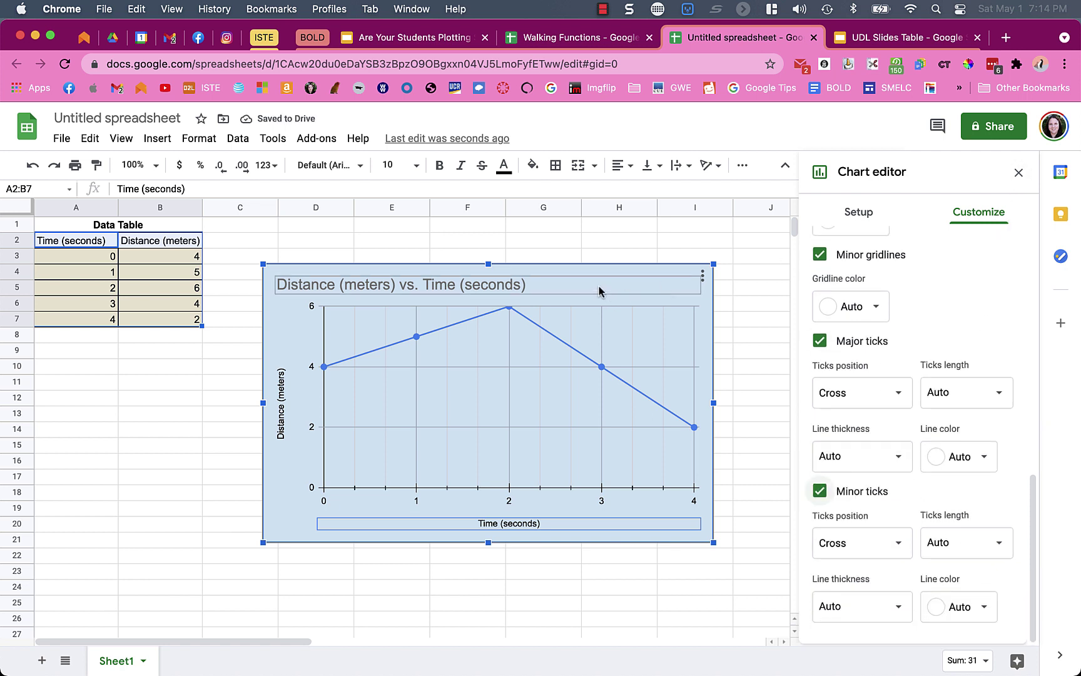
- Close the Chart editor, move the chart up beside the table and enlarge it slightly
click(1018, 173)
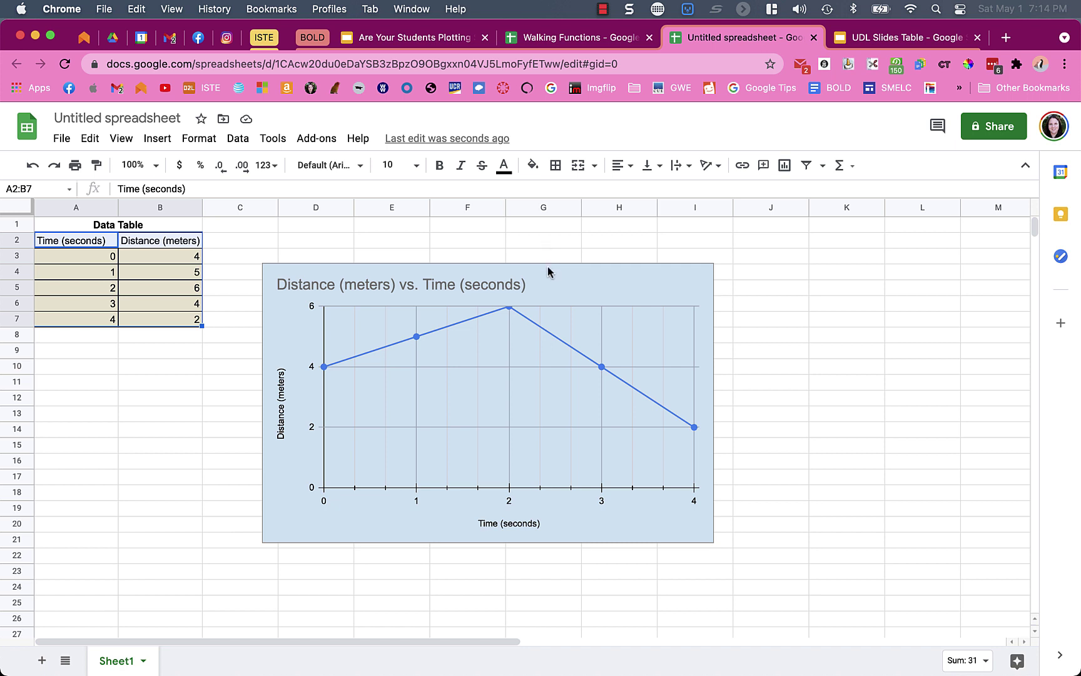
click(552, 287)
drag(573, 285, 546, 246)
drag(683, 501, 703, 514)
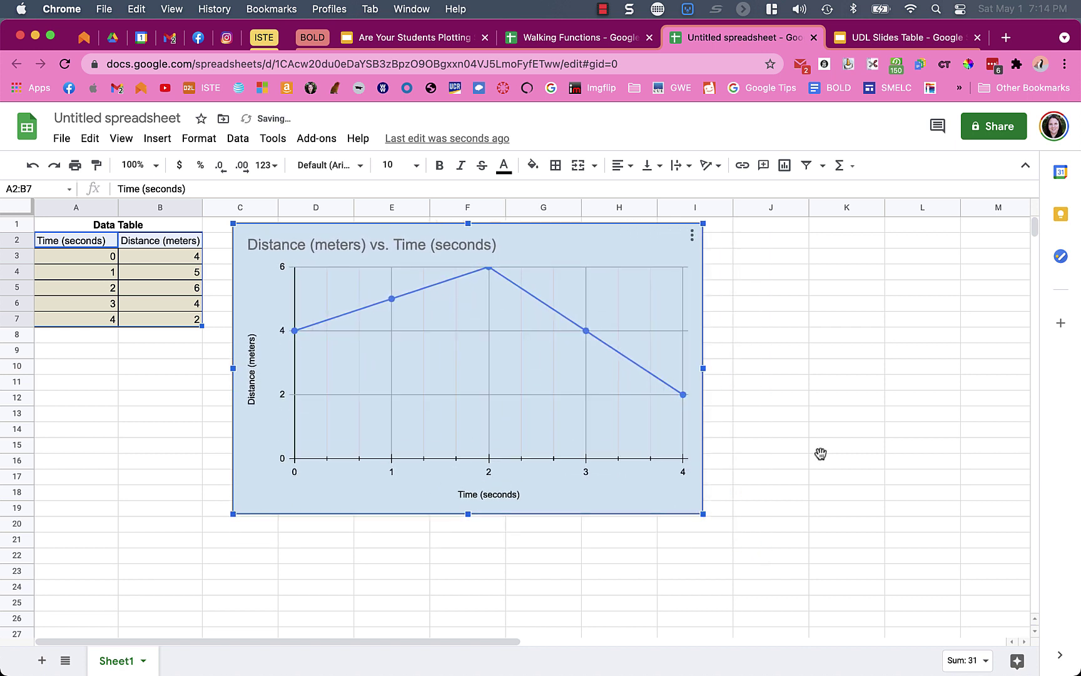
click(819, 451)
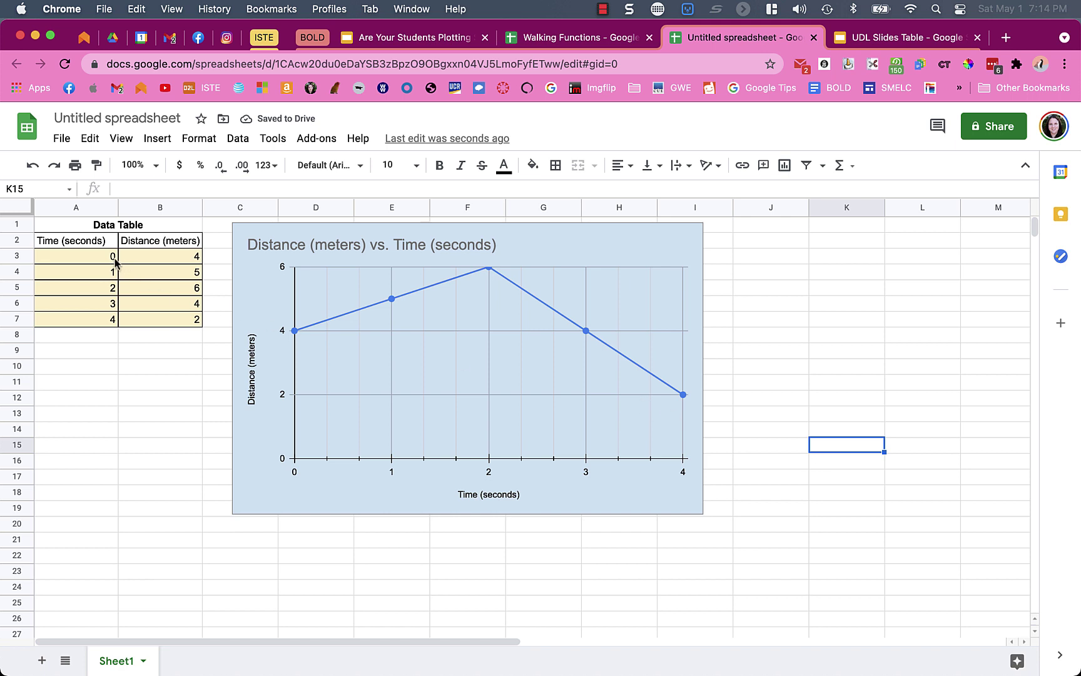
drag(108, 254, 147, 318)
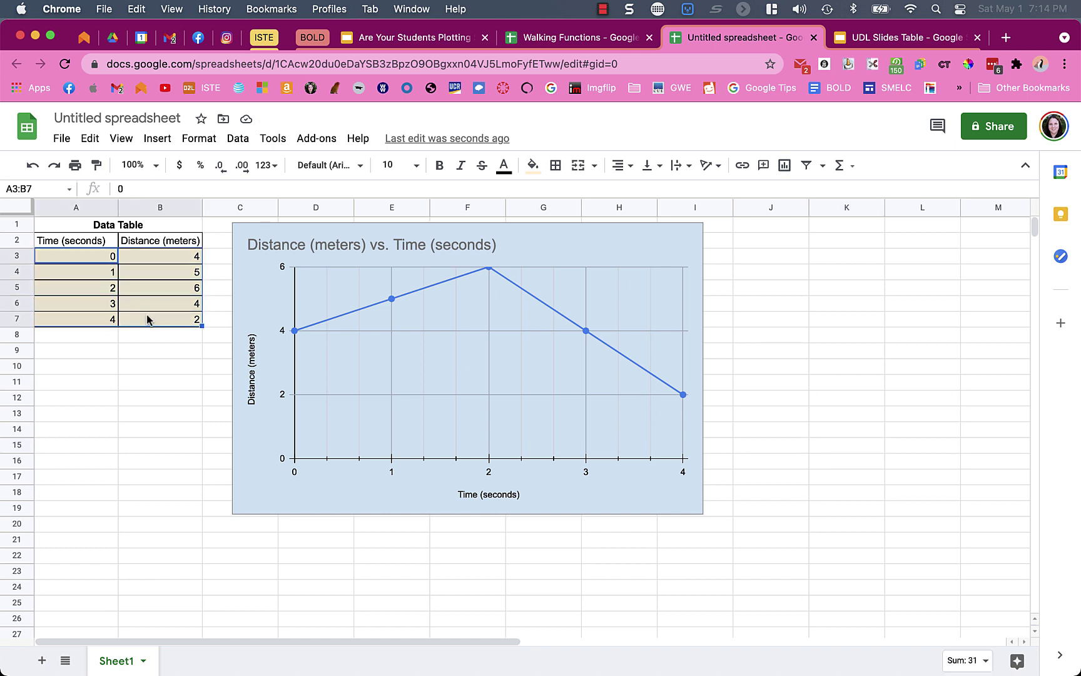
- Clear A3:B7 and enter test times 1 to 5 in column A
key(Delete)
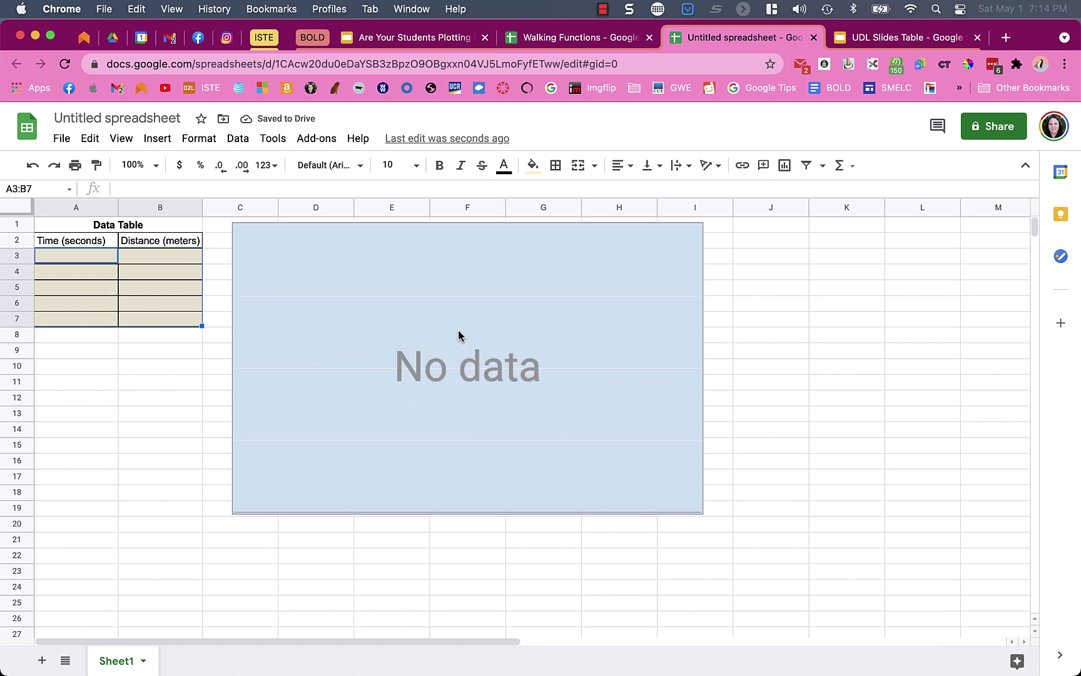
click(89, 257)
text(1)
key(Return)
text(2)
key(Return)
text(3)
key(Return)
text(4)
key(Return)
text(5)
- Enter test distances 6, 7, 8, 9, 0 in column B, then delete all test values
click(139, 262)
text(6)
key(Return)
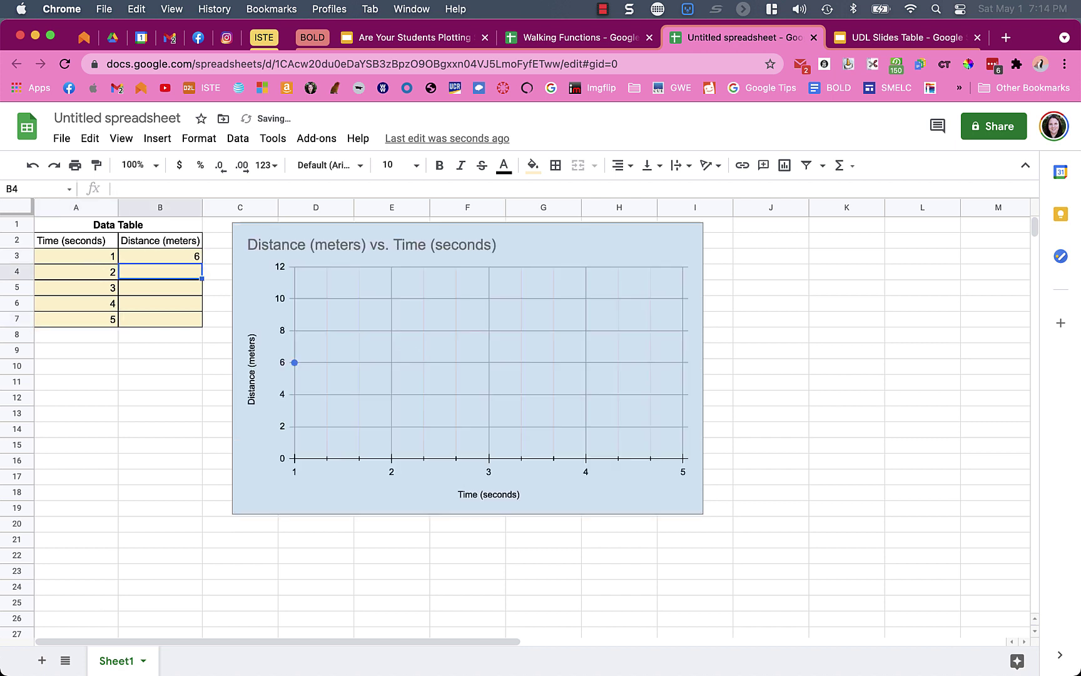
text(7)
key(Return)
text(8)
key(Return)
text(9)
key(Return)
text(0)
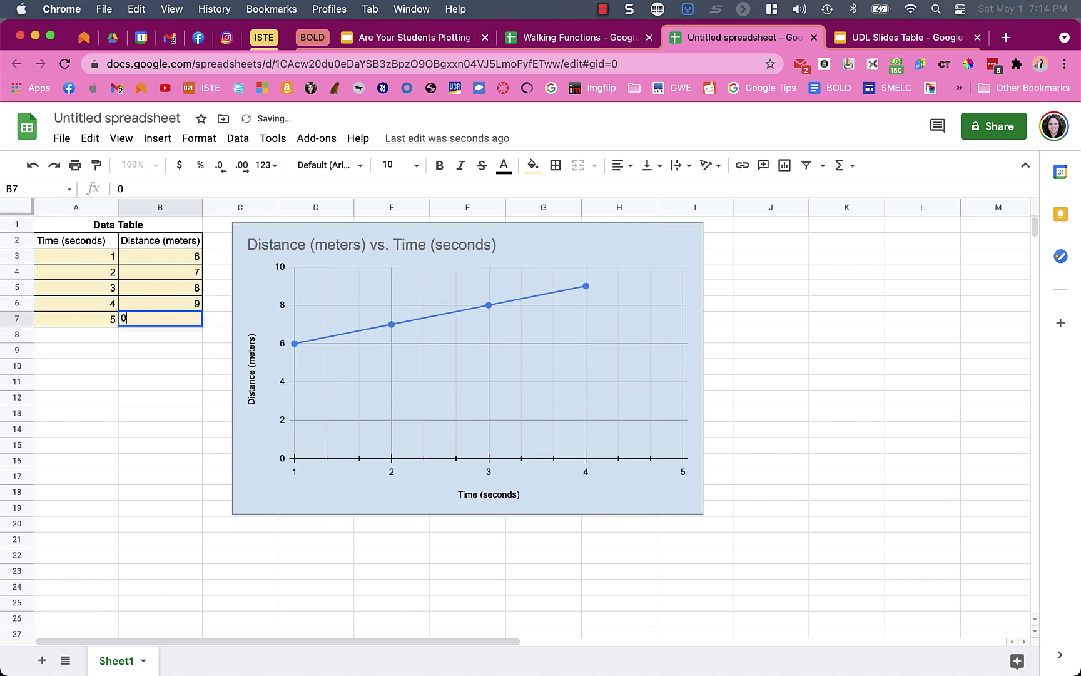
click(152, 363)
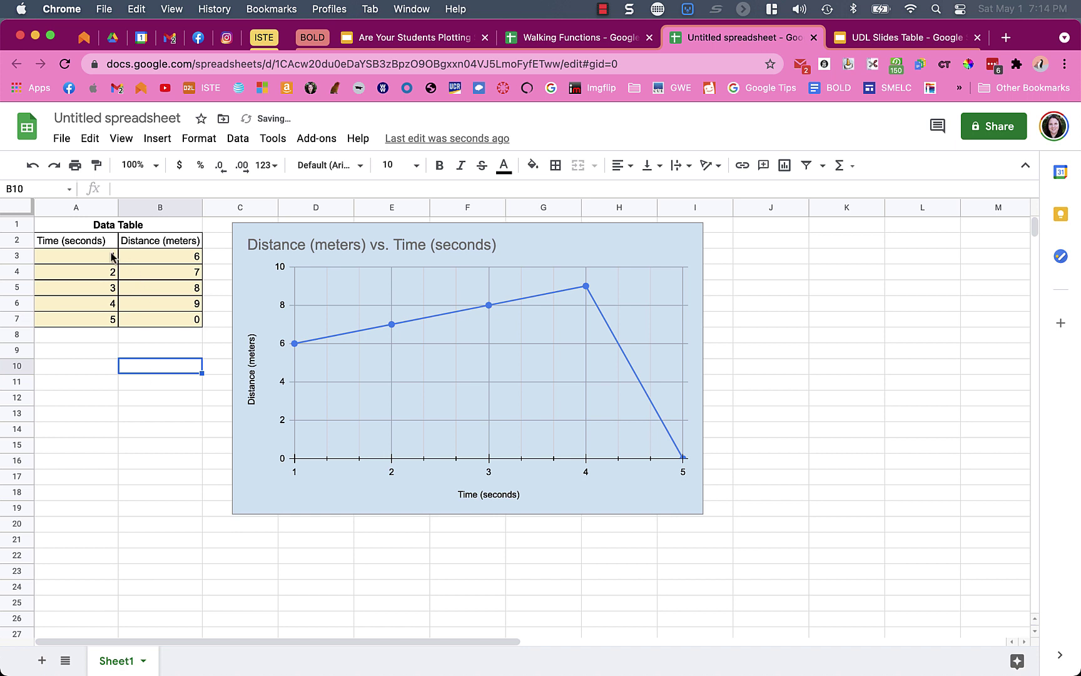
drag(116, 257, 157, 318)
key(Delete)
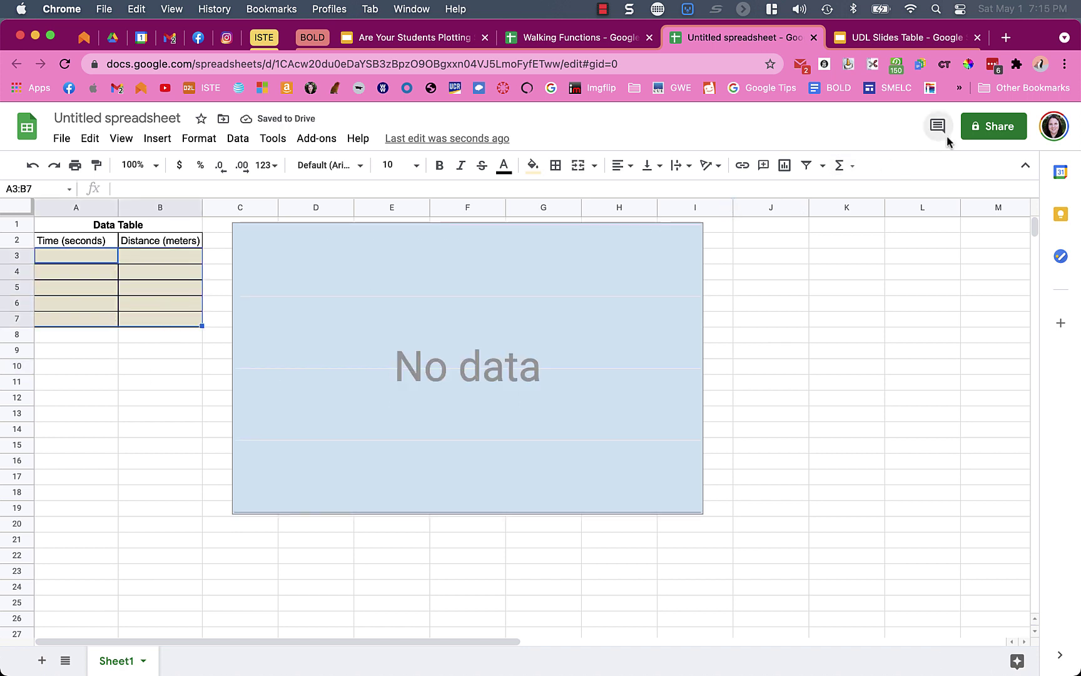
- Make the spreadsheet viewable by anyone with the link and copy its share link
click(987, 133)
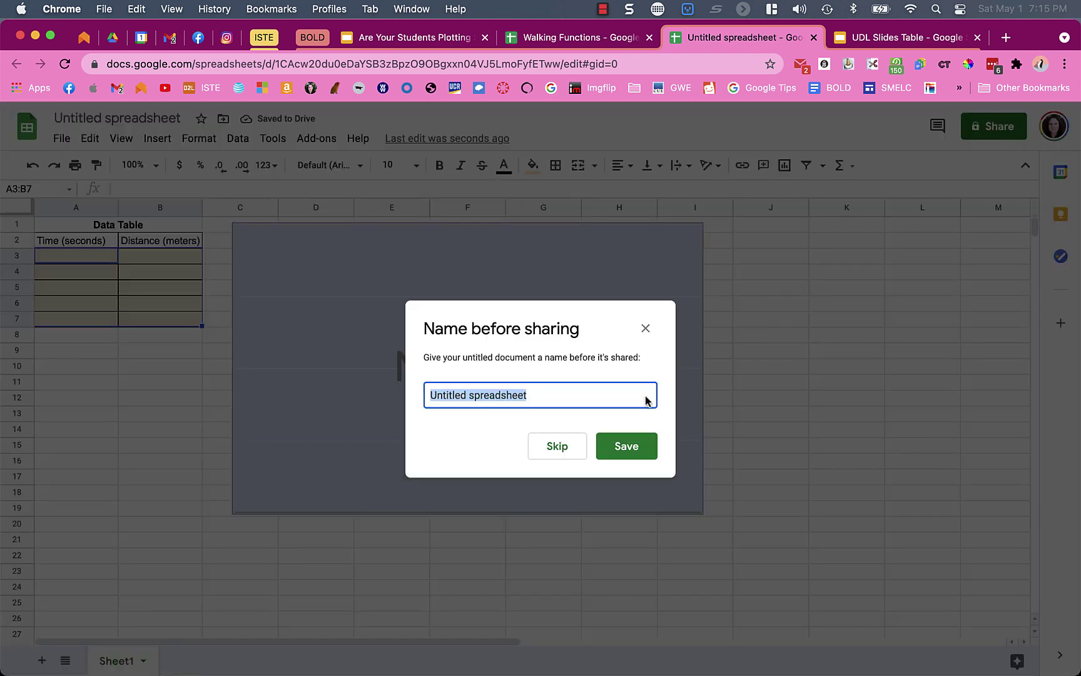
click(572, 451)
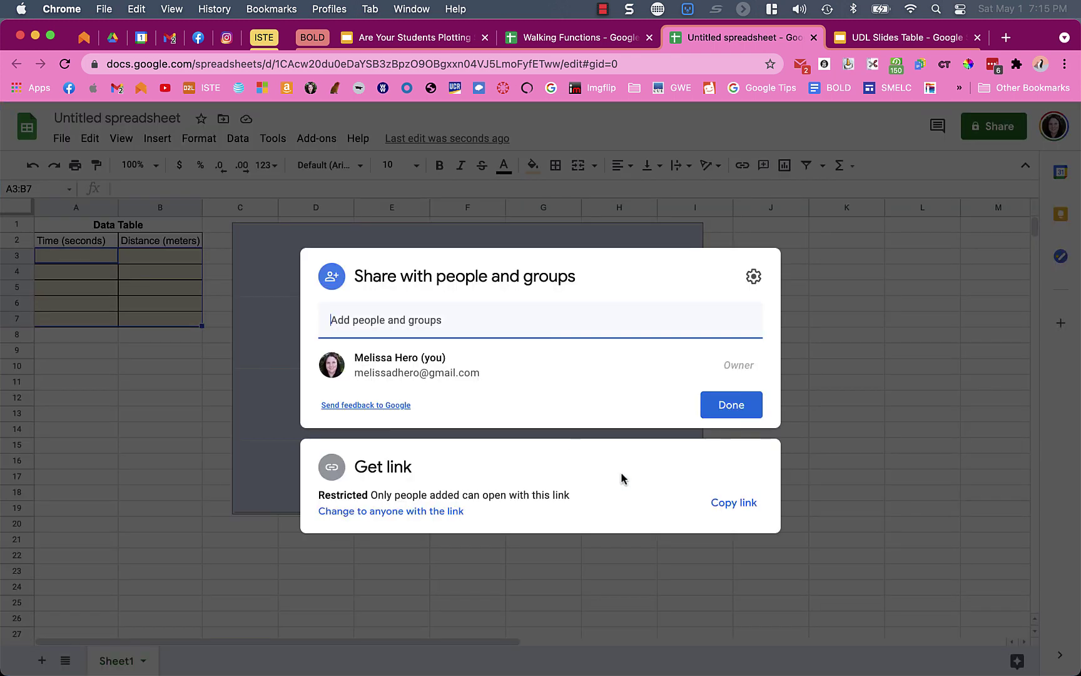
click(395, 513)
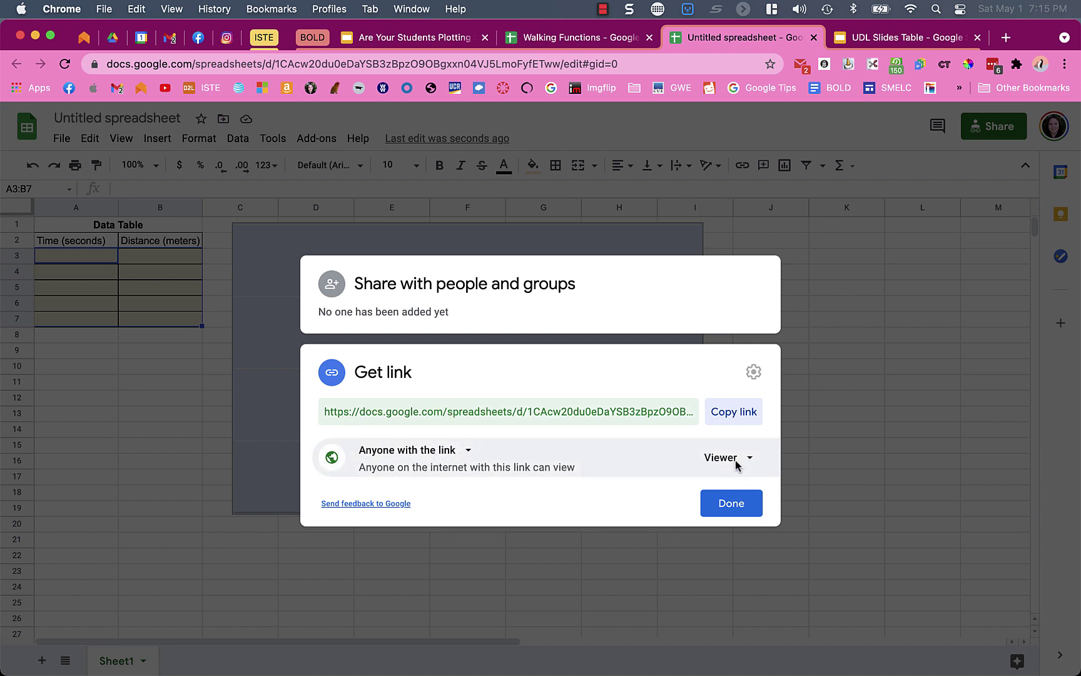
click(735, 417)
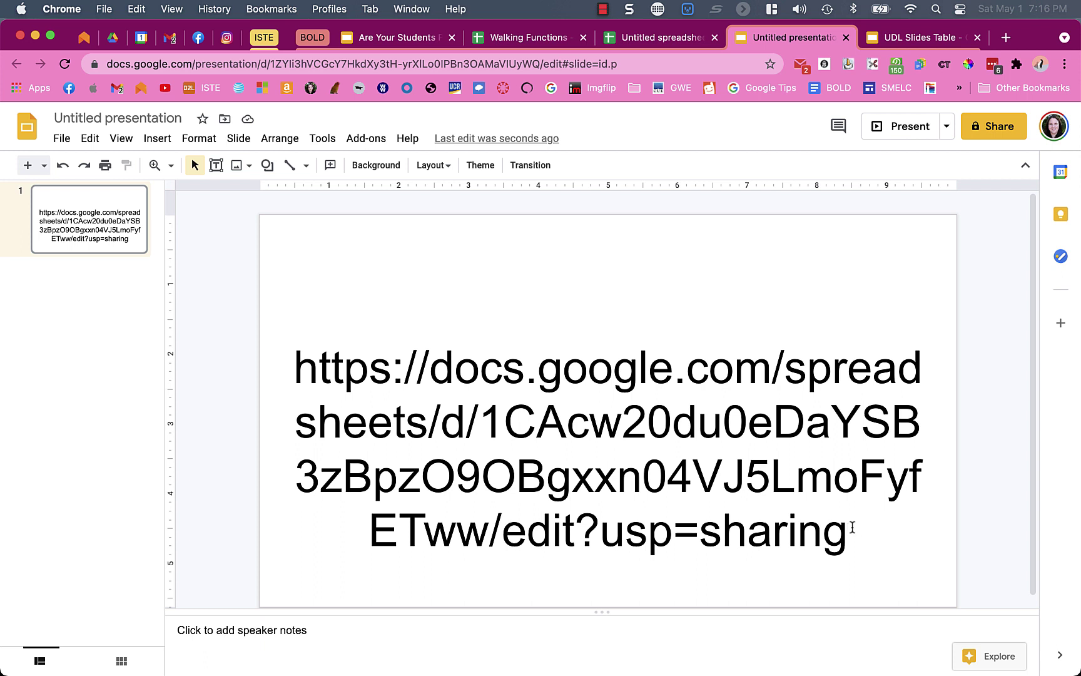
- Colour the slash before 'edit' in the pasted link red
click(493, 526)
double_click(493, 526)
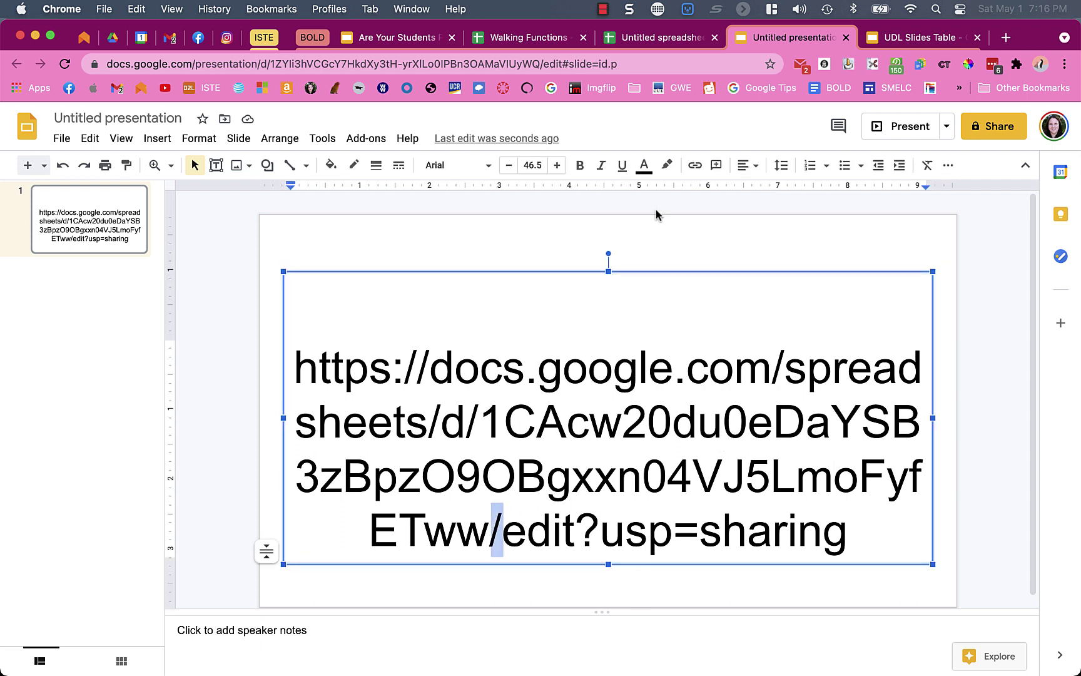
click(647, 174)
click(655, 308)
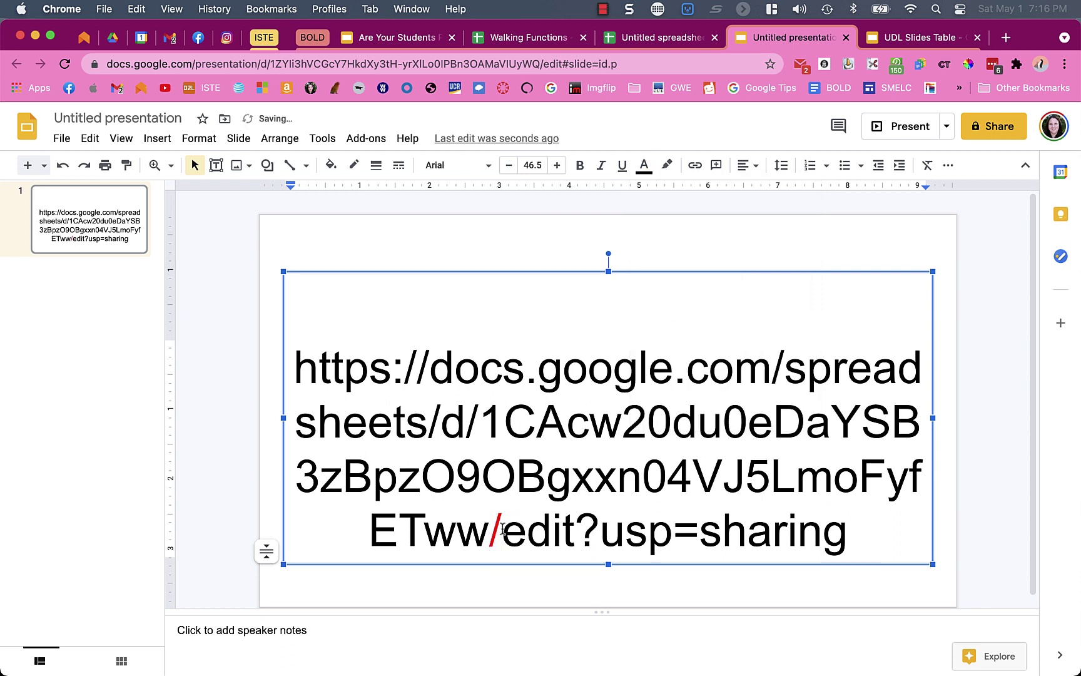
- Replace the link's ending 'edit?usp=sharing' with 'template/preview'
drag(848, 533, 510, 546)
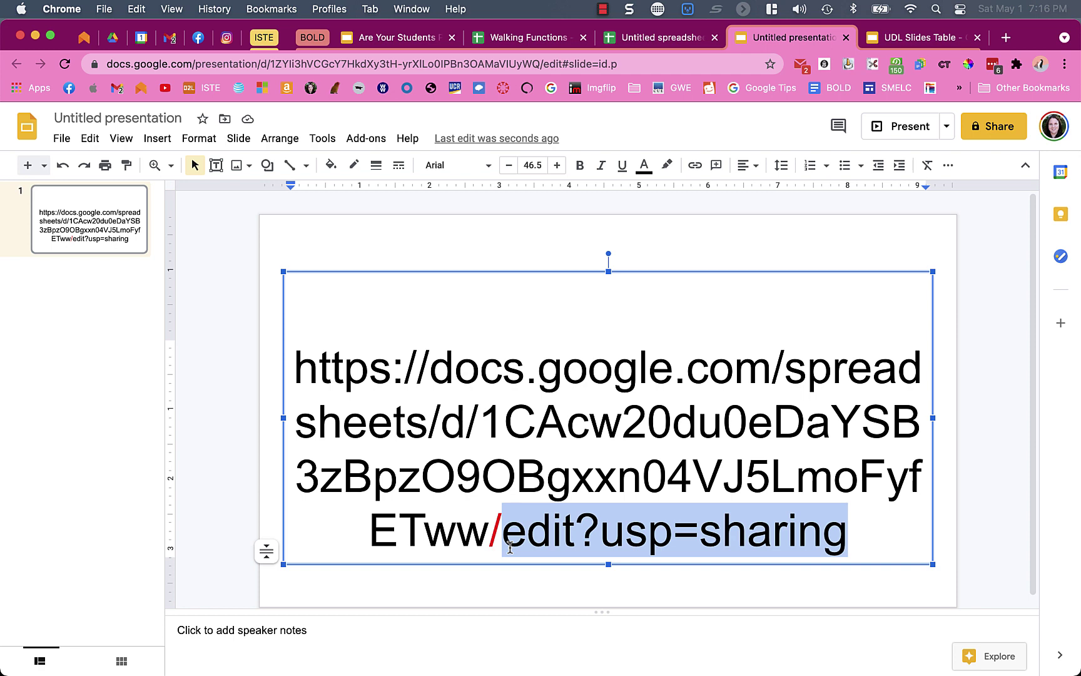
key(BackSpace)
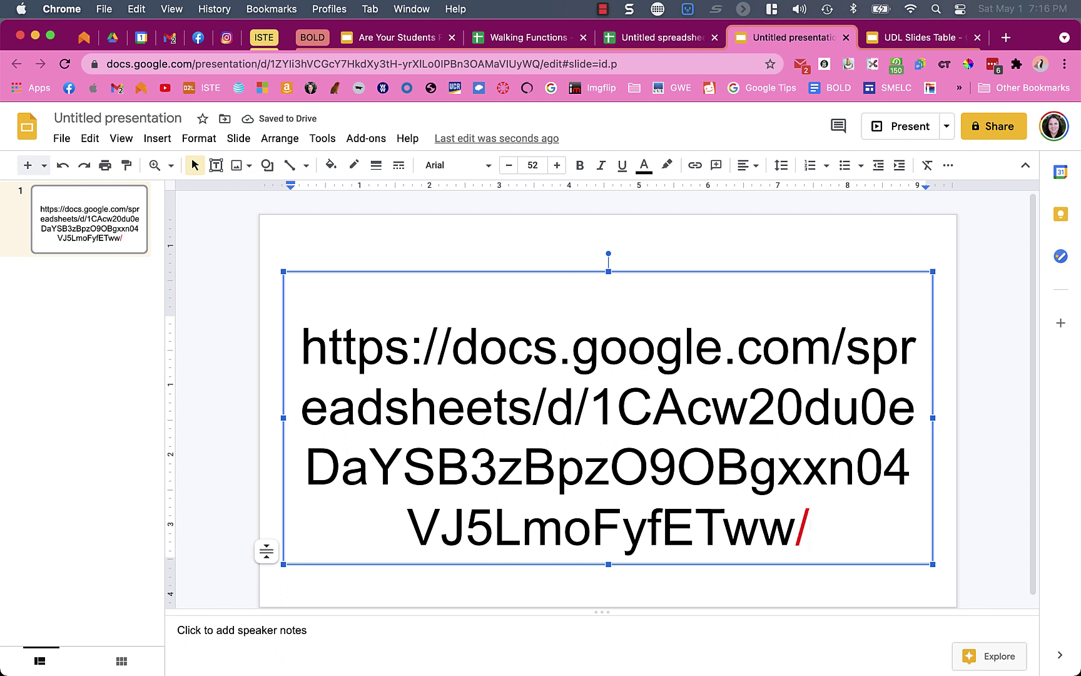
text(template/)
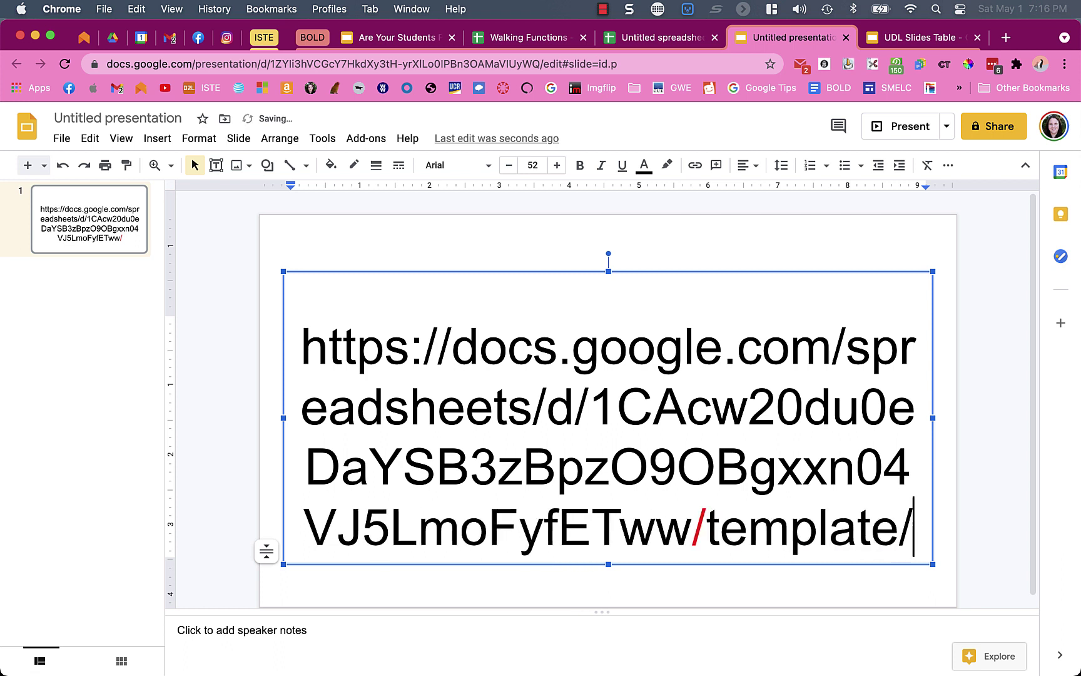
text(preview)
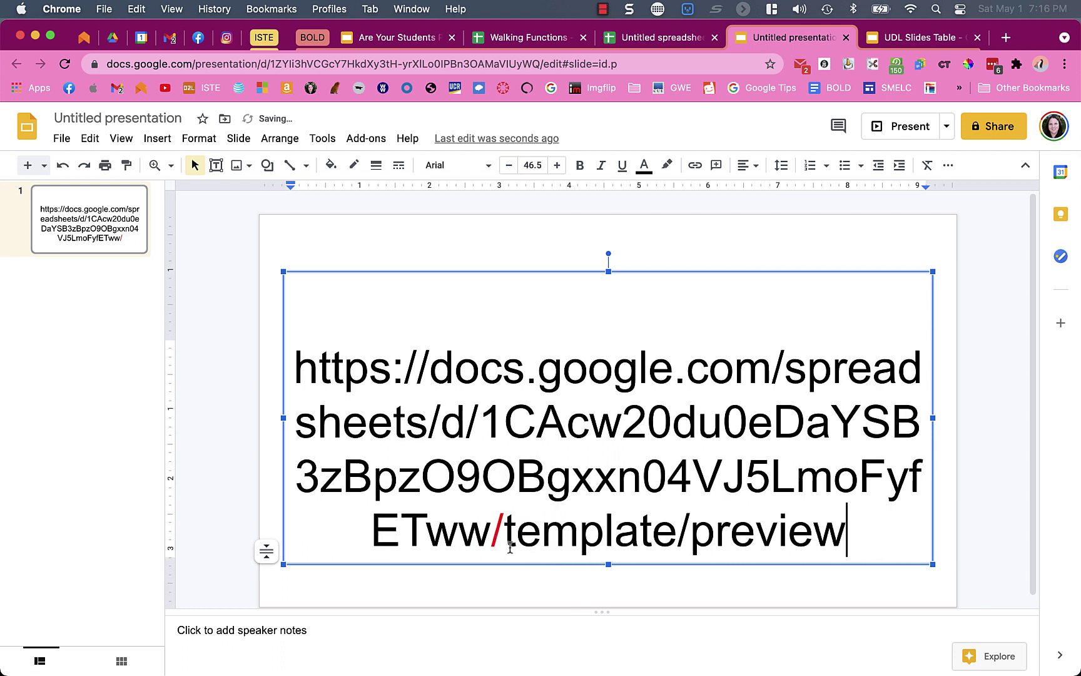
- Colour 'template/preview' bright green, then select the whole link text
key(shift+Left)
key(shift+Left)
key(shift+Left)
key(shift+Left)
key(shift+Left)
key(shift+Left)
key(shift+Left)
key(shift+Left)
key(shift+Left)
key(shift+Left)
key(shift+Left)
key(shift+Left)
key(shift+Left)
key(shift+Left)
key(shift+Left)
key(shift+Left)
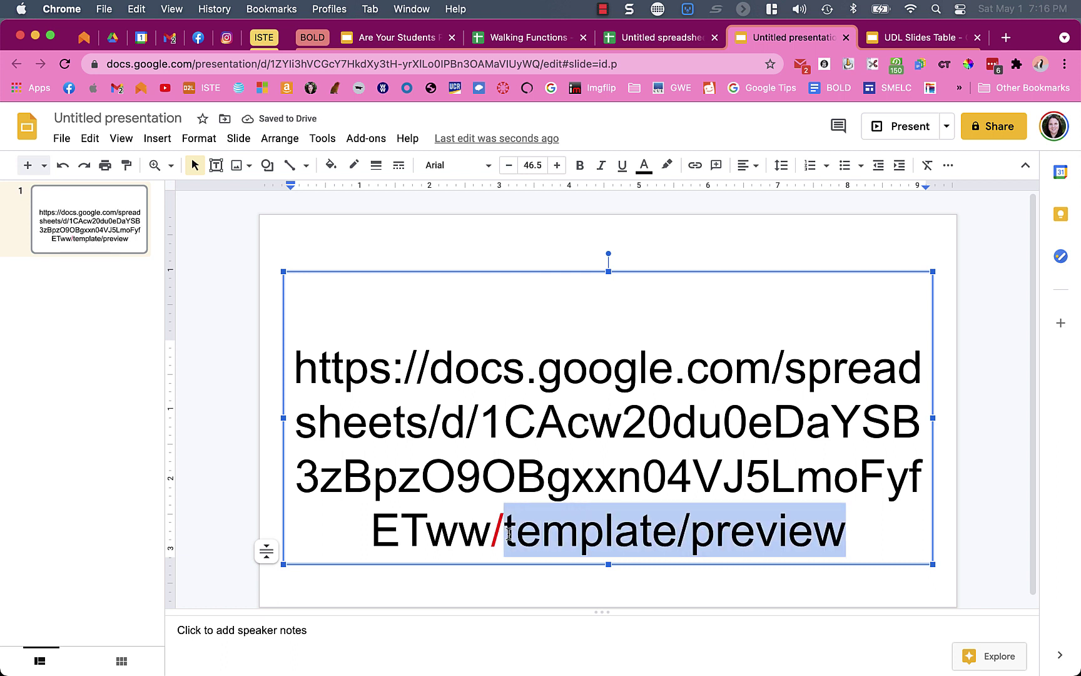
click(644, 165)
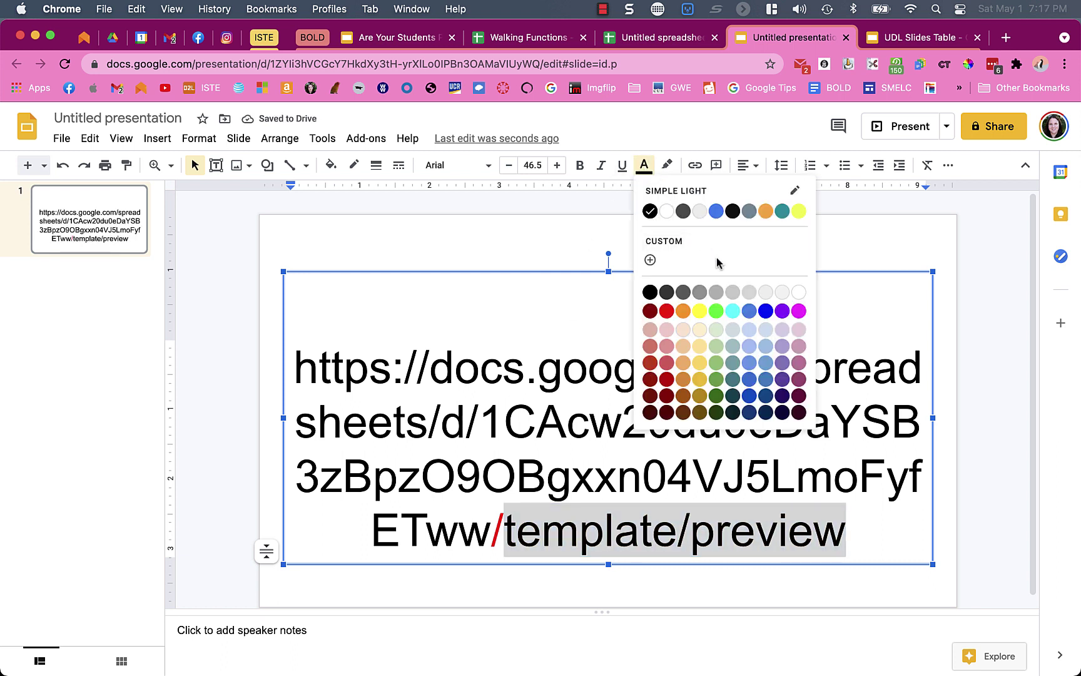
click(715, 311)
click(673, 421)
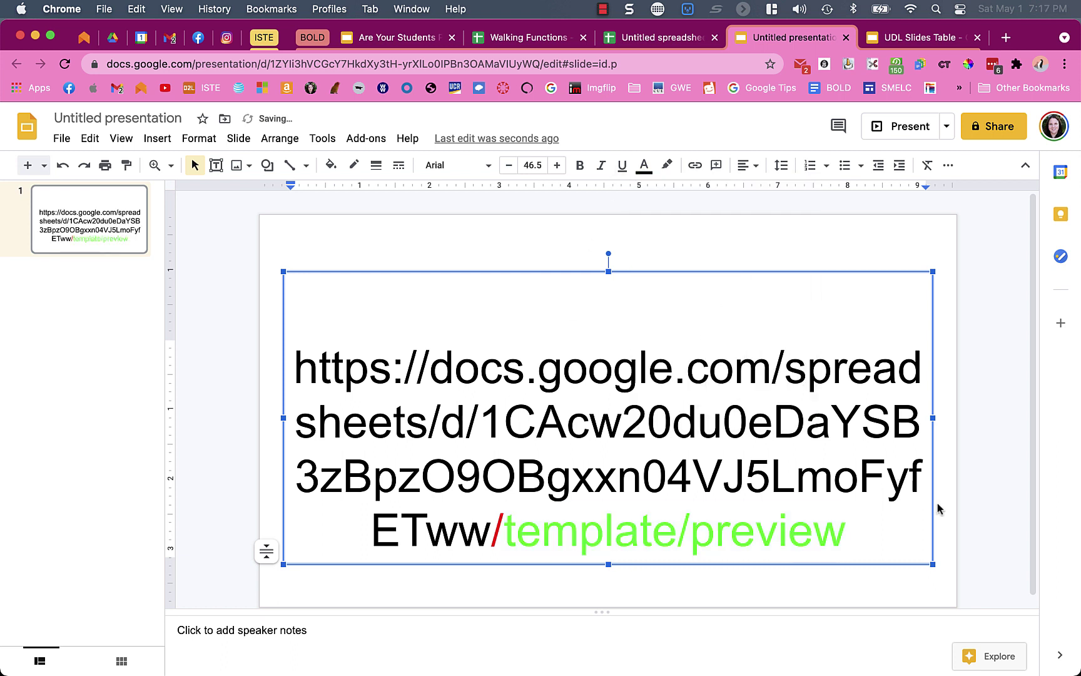
drag(882, 533, 288, 370)
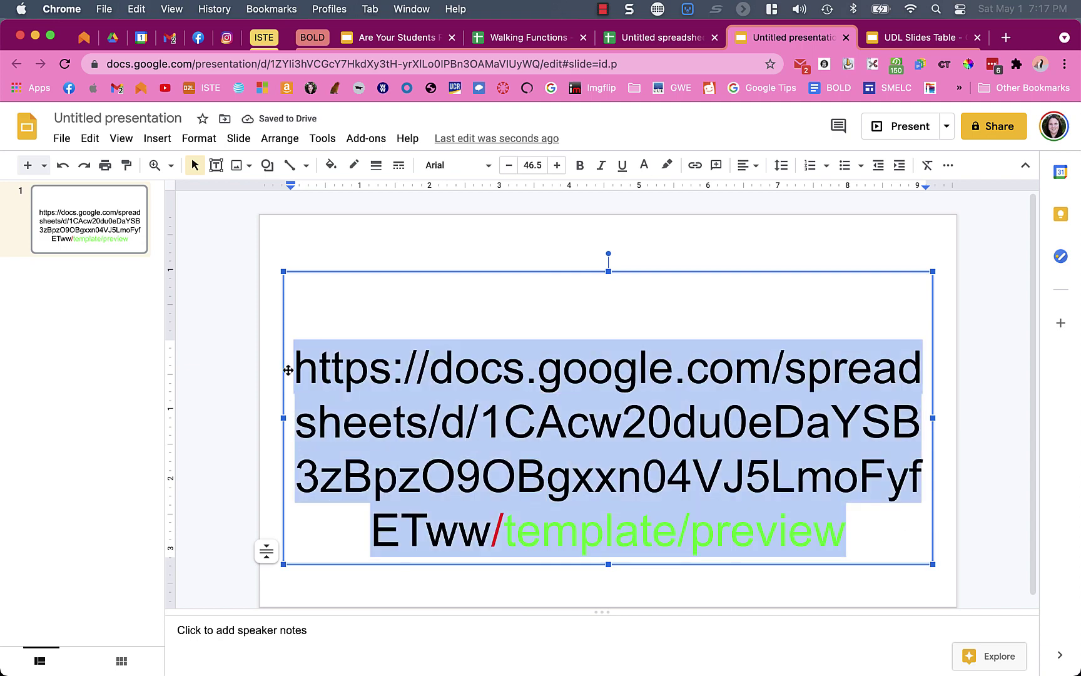
- Load the template/preview link in a new tab and use the template to create a copy
click(1005, 38)
key(super+v)
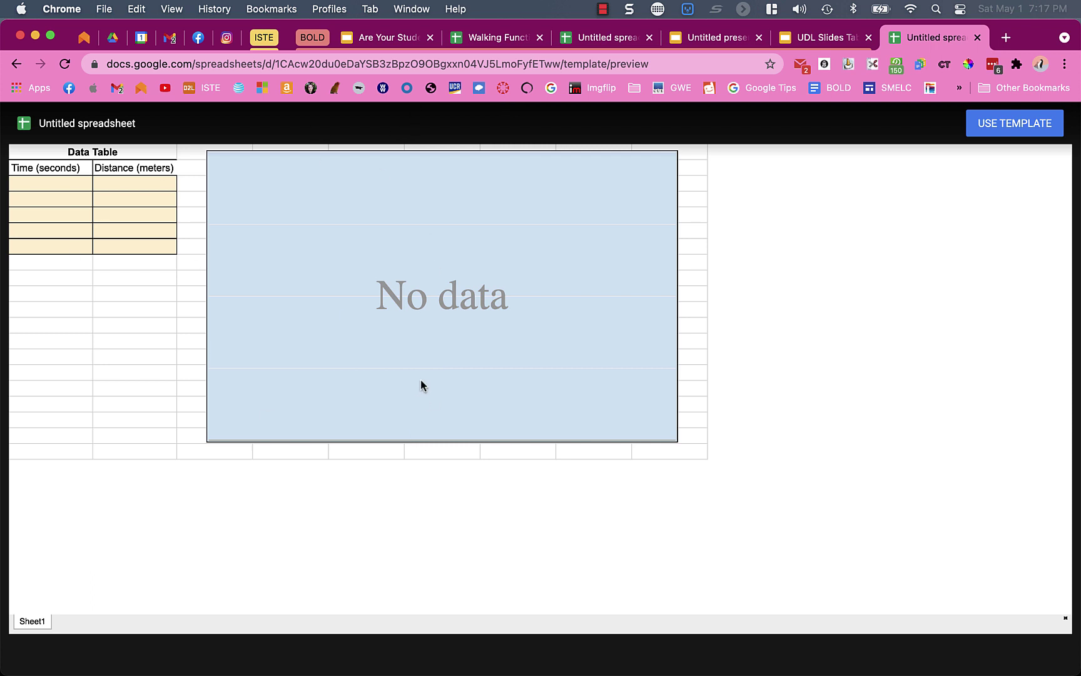
click(995, 132)
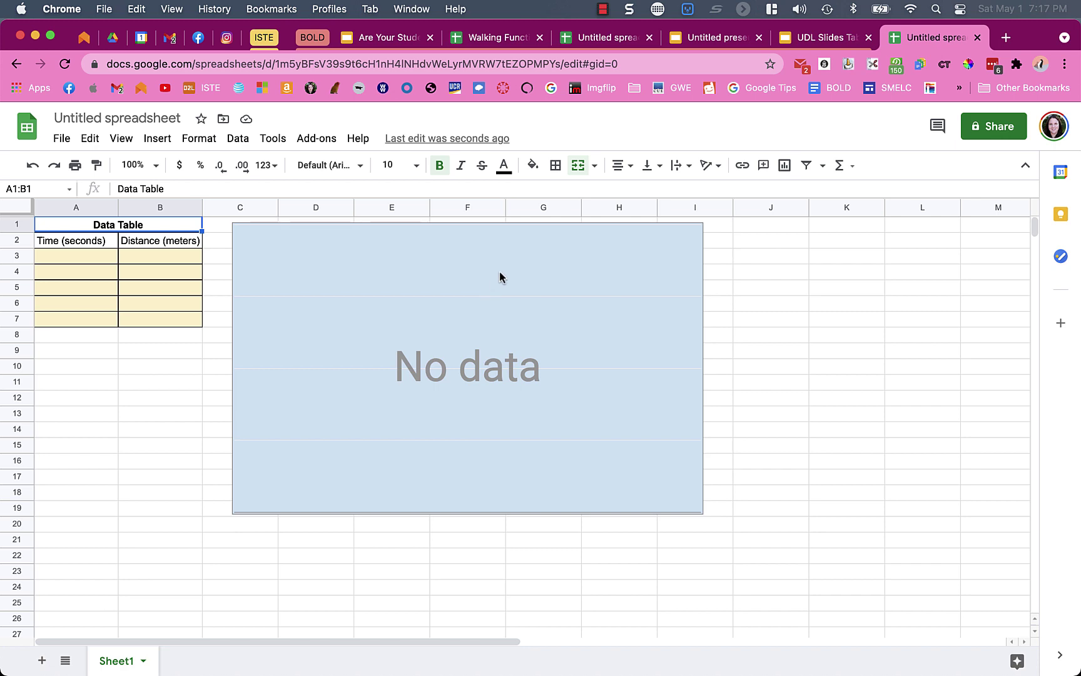
- In the new spreadsheet copy, enter times 1, 2, 3, 4, 5 in A3:A7
click(503, 43)
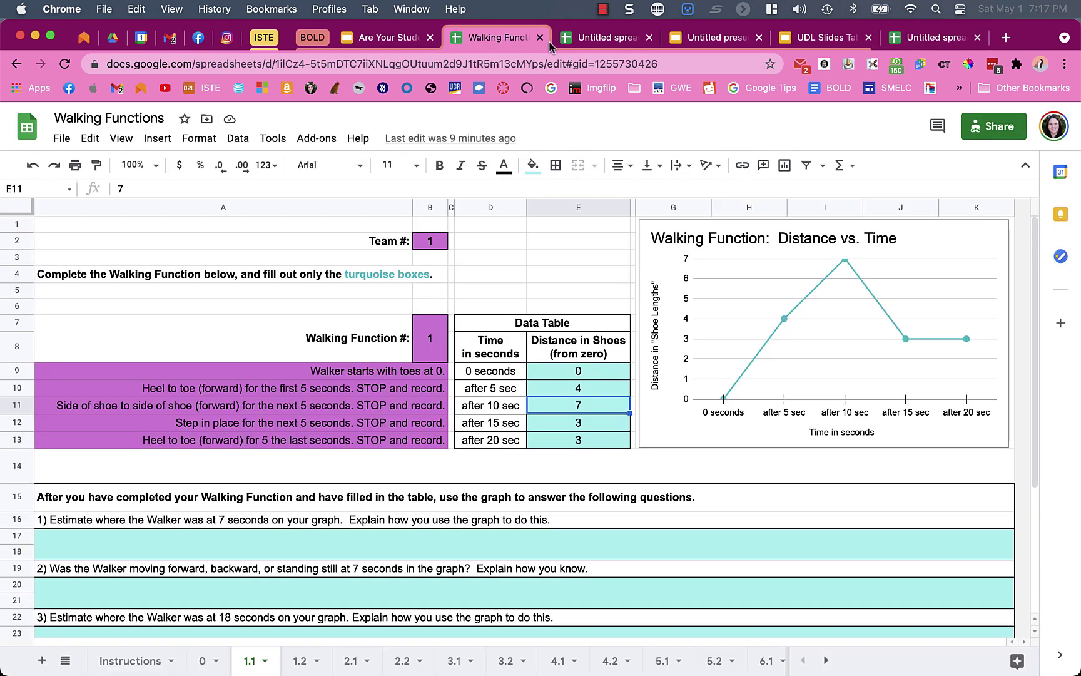
click(590, 43)
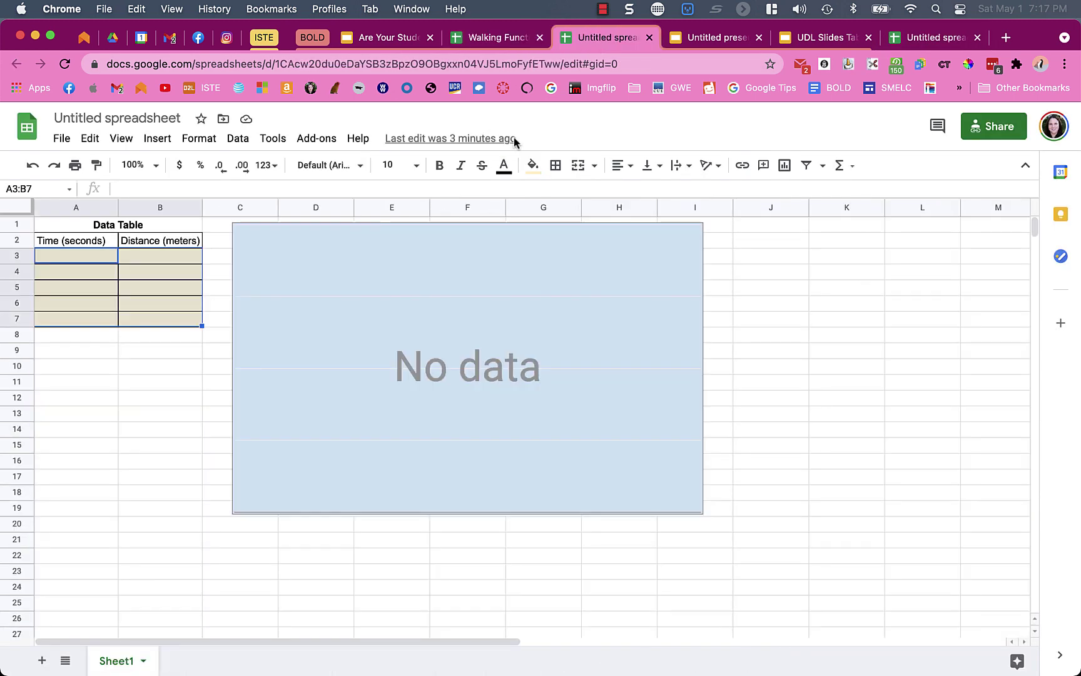
click(907, 48)
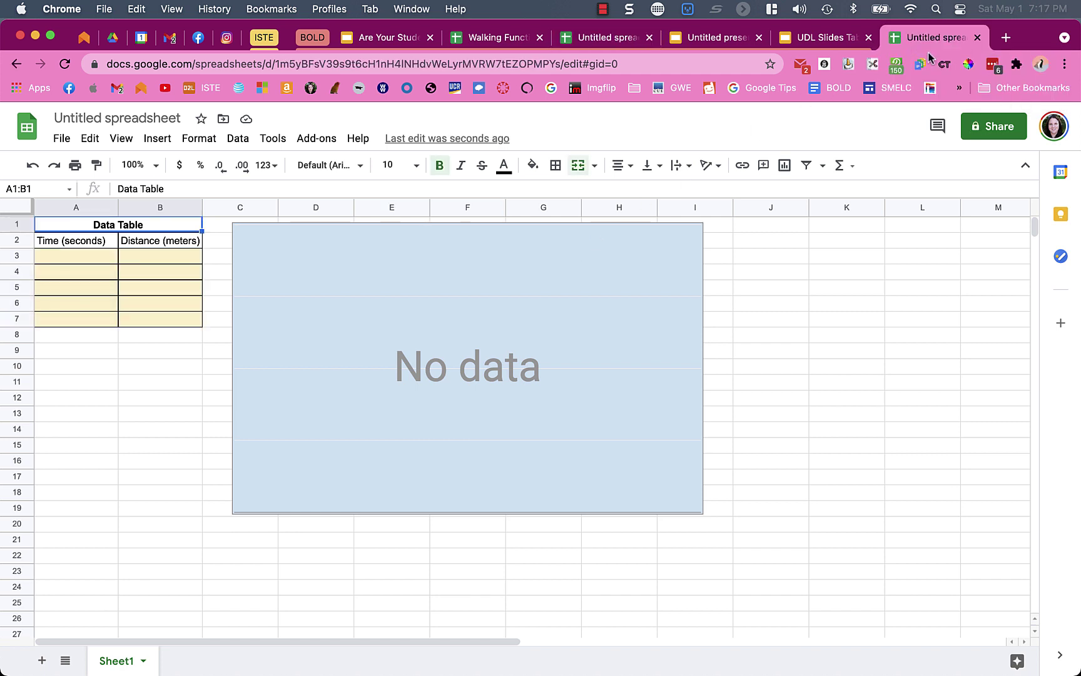
click(114, 257)
text(1 2 3 4 5)
key(Tab)
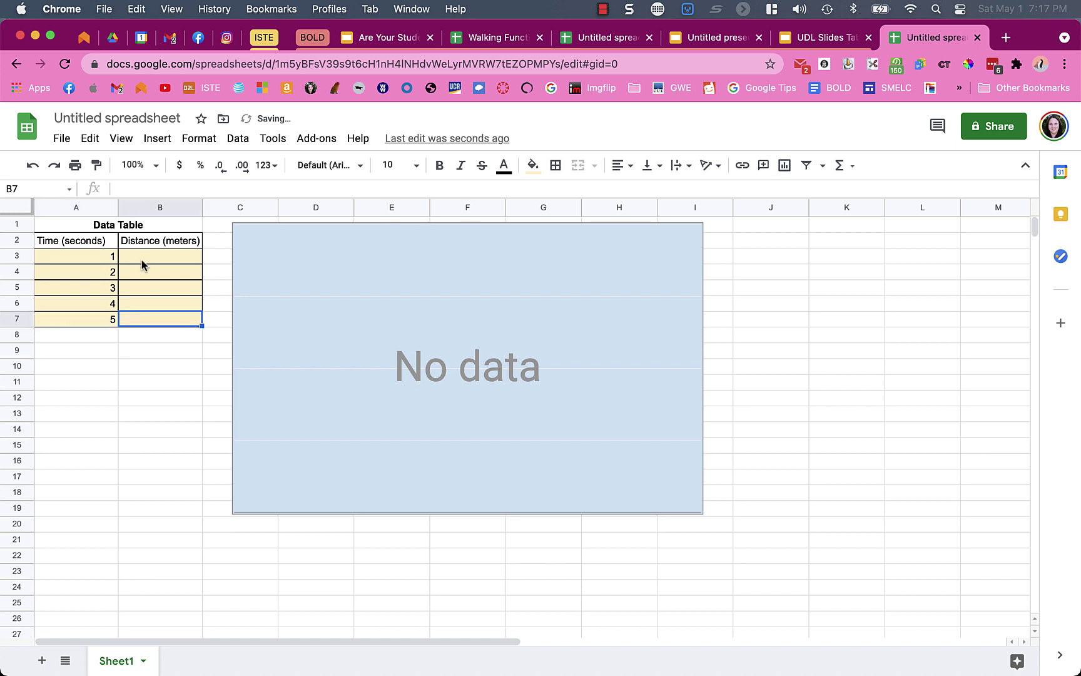
- Enter distances 5, 6, 7, 8, 0 in B3:B7 and select the table A1:B7
click(145, 260)
text(5)
key(Return)
text(6)
key(Return)
text(7)
key(Return)
text(8)
key(Return)
text(0)
key(Return)
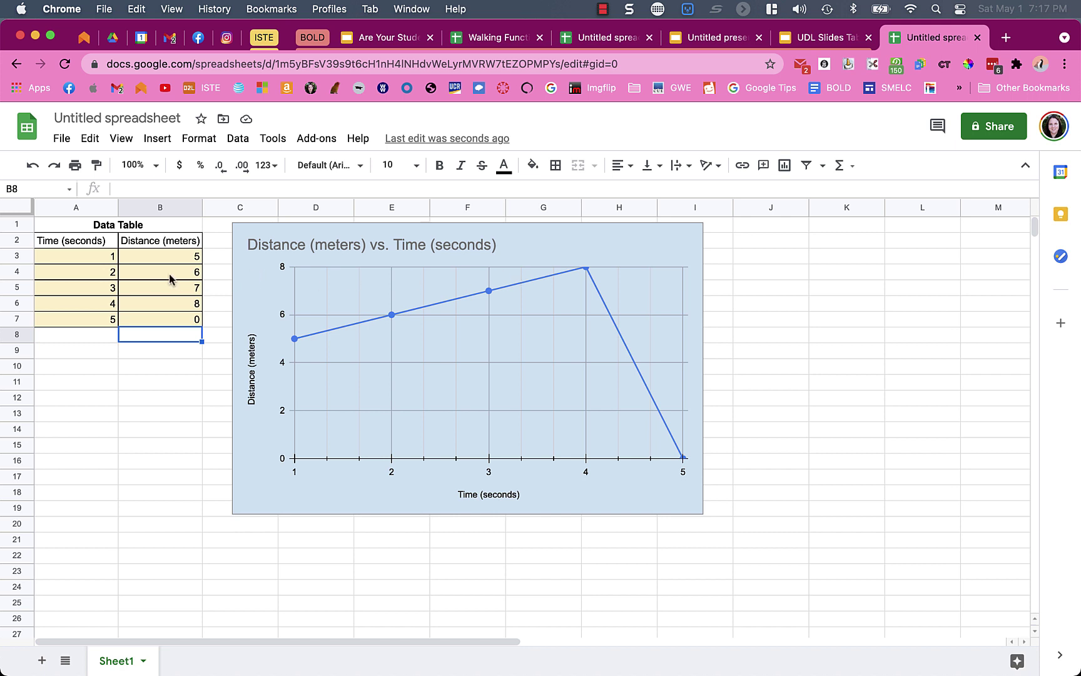
click(107, 399)
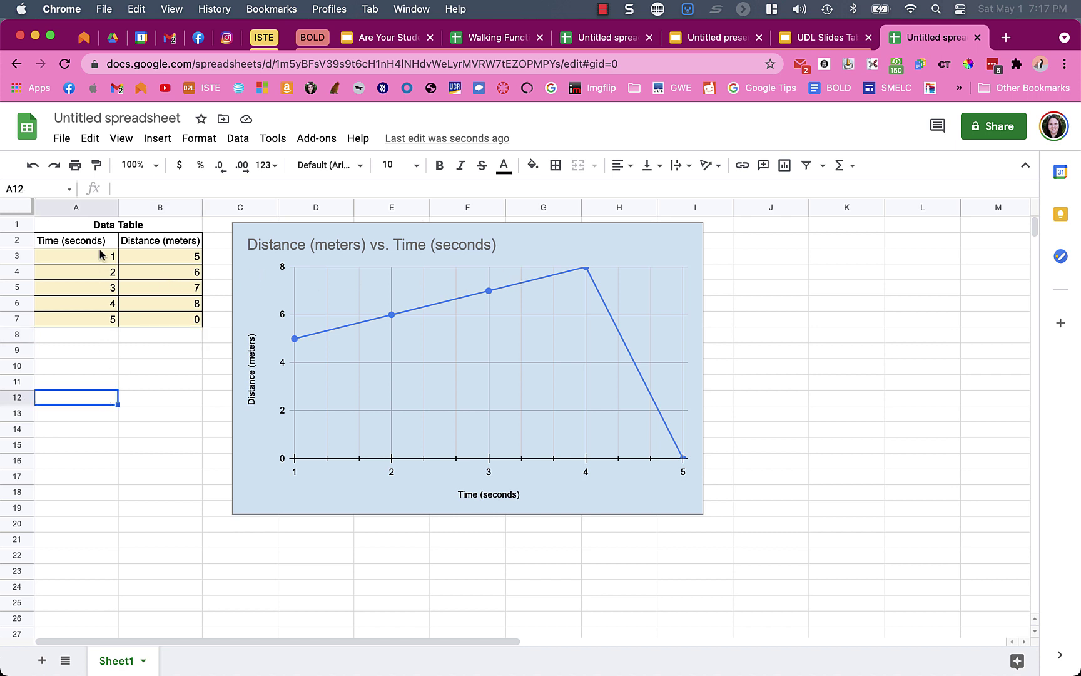
drag(91, 226, 154, 319)
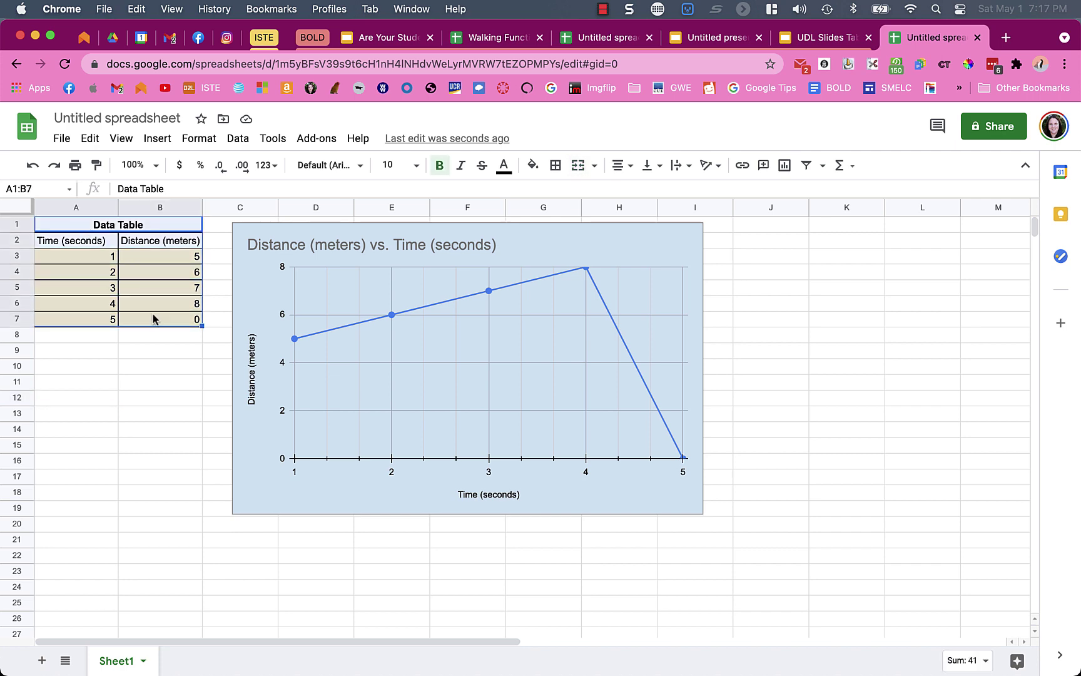
- Paste the Data Table onto a new slide, linked to the spreadsheet, below the placeholder
click(720, 39)
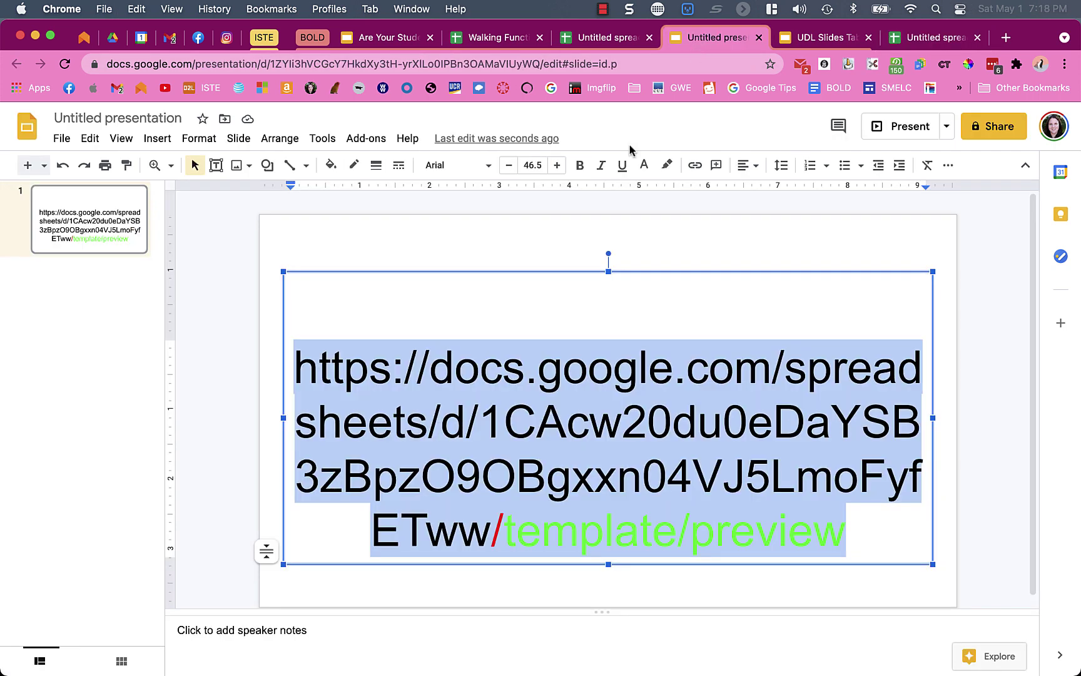
click(28, 164)
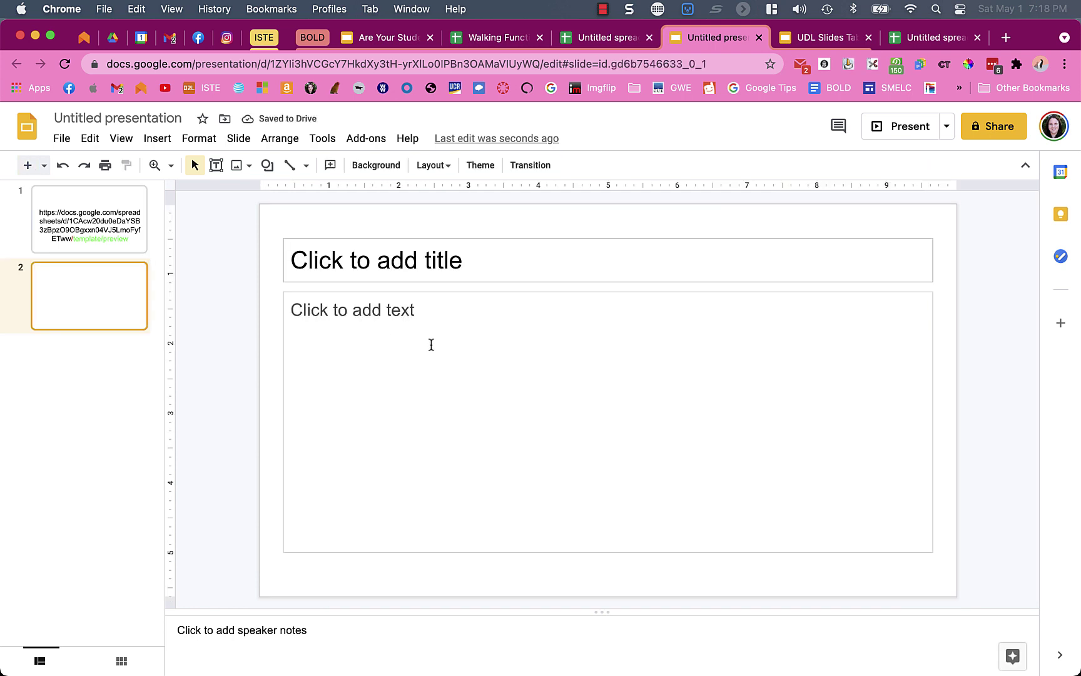
key(super+v)
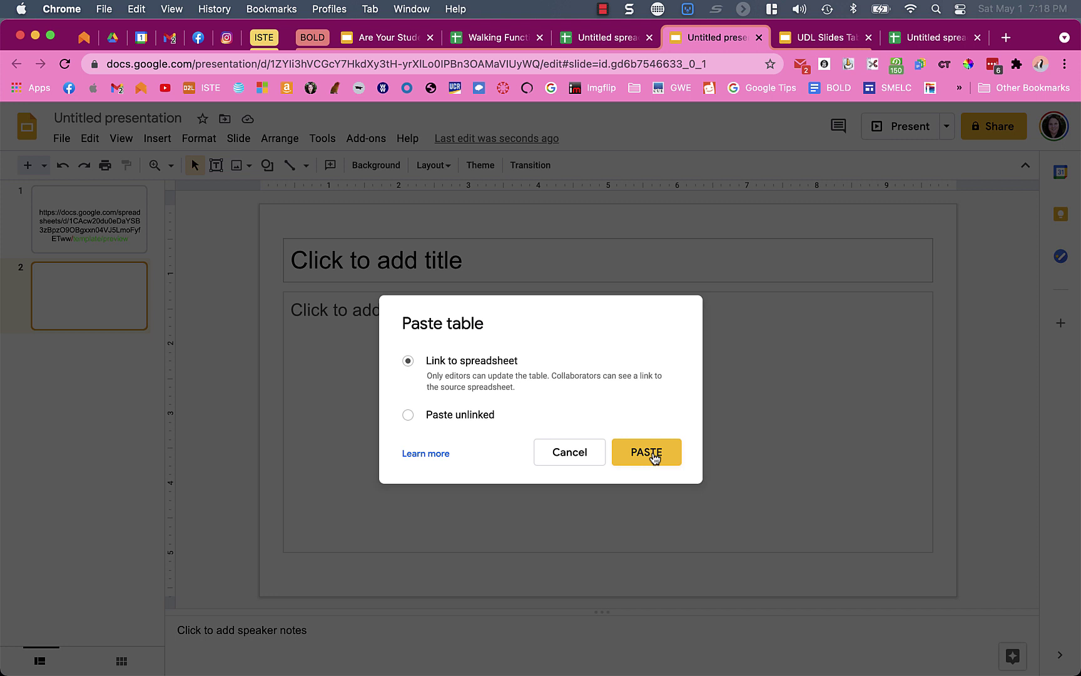
click(652, 456)
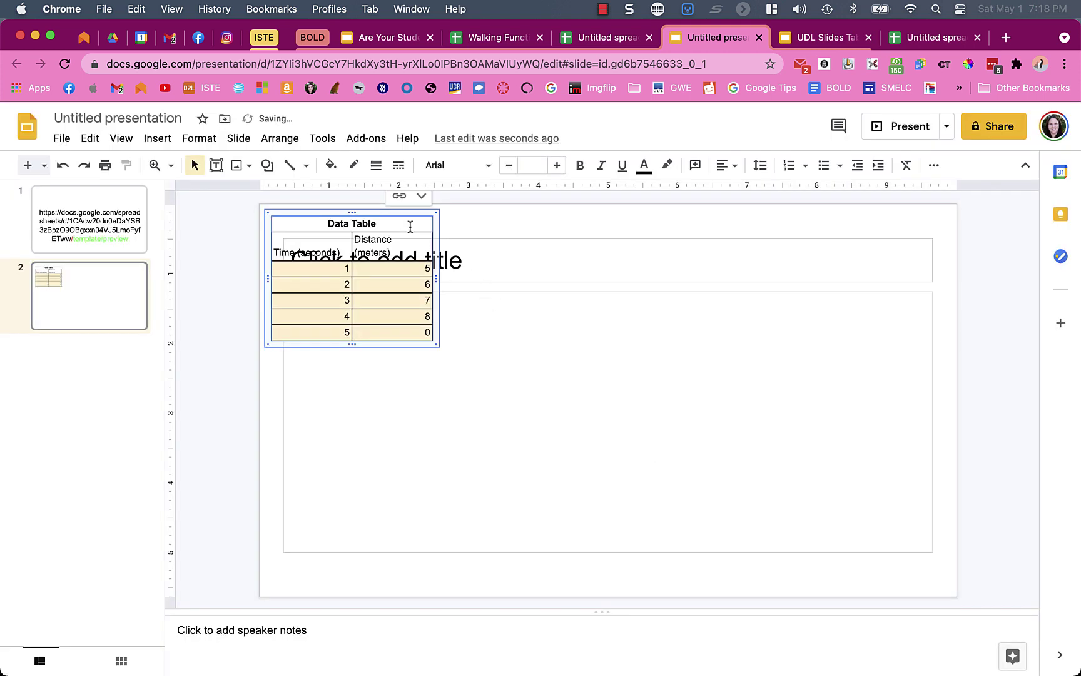
drag(403, 215, 481, 352)
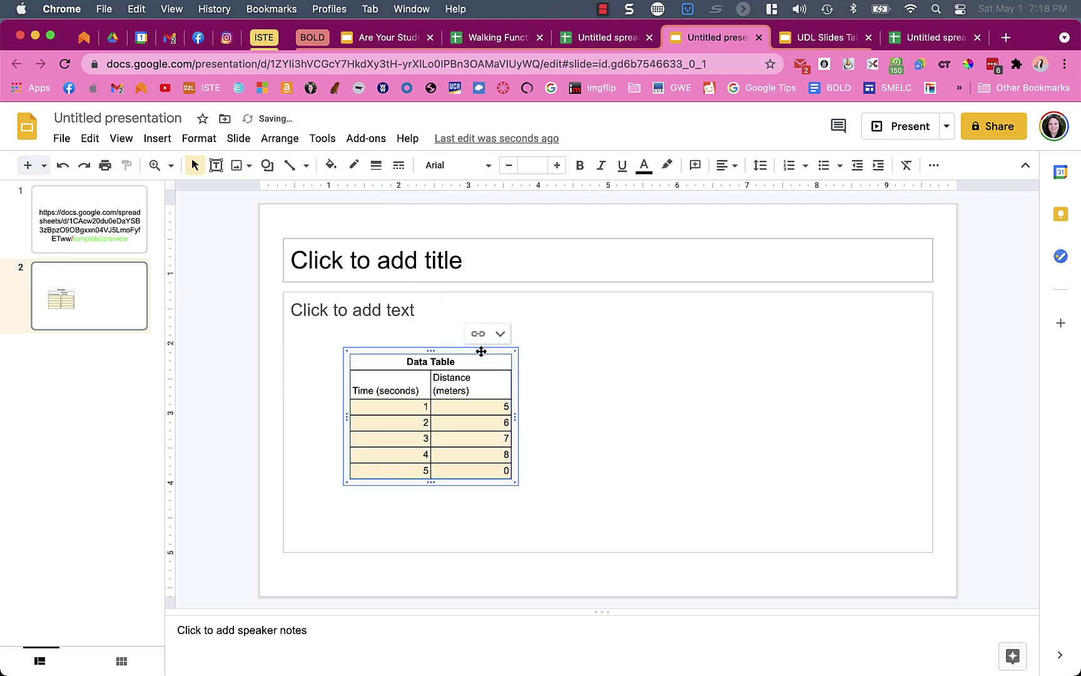
- Copy the Distance vs. Time chart from the spreadsheet copy
click(933, 36)
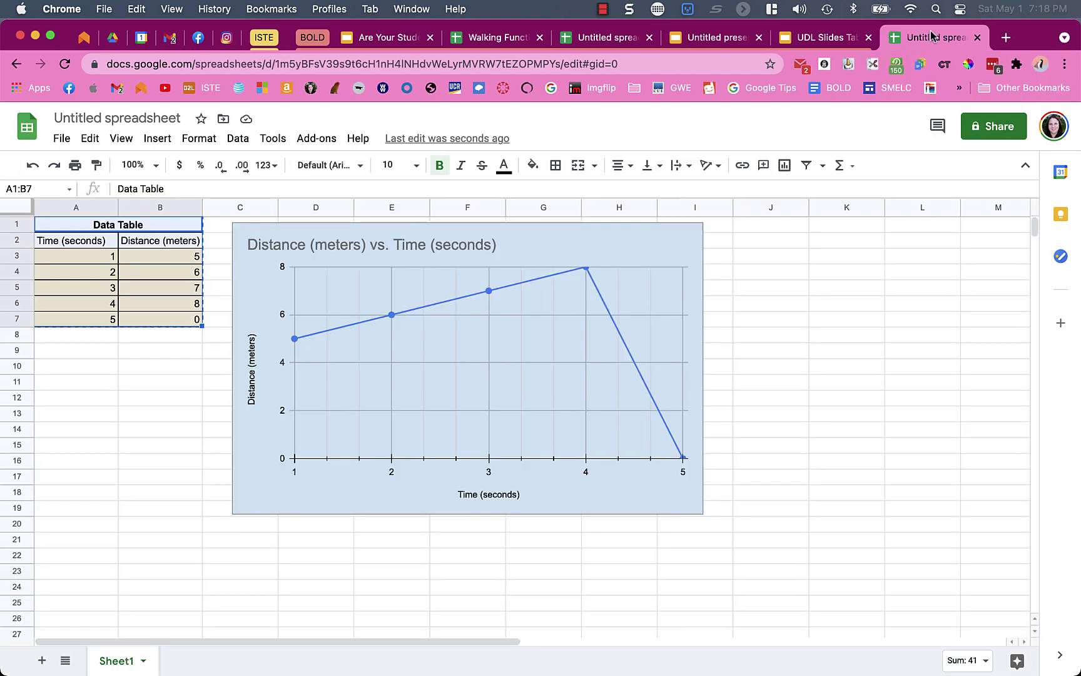
click(771, 244)
click(678, 262)
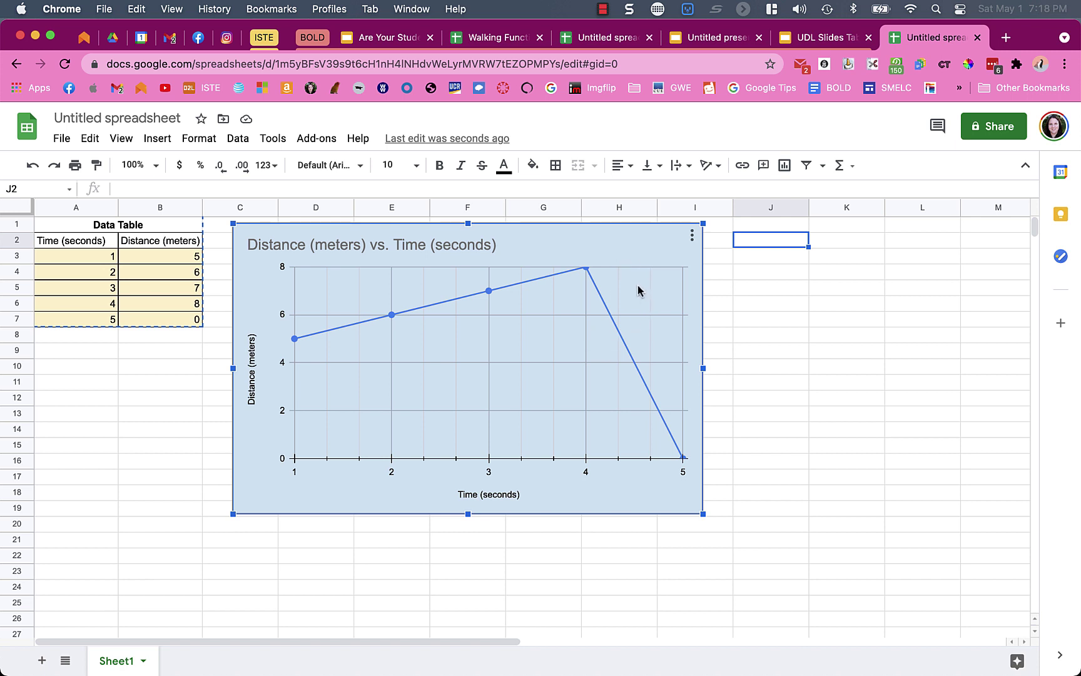
click(692, 236)
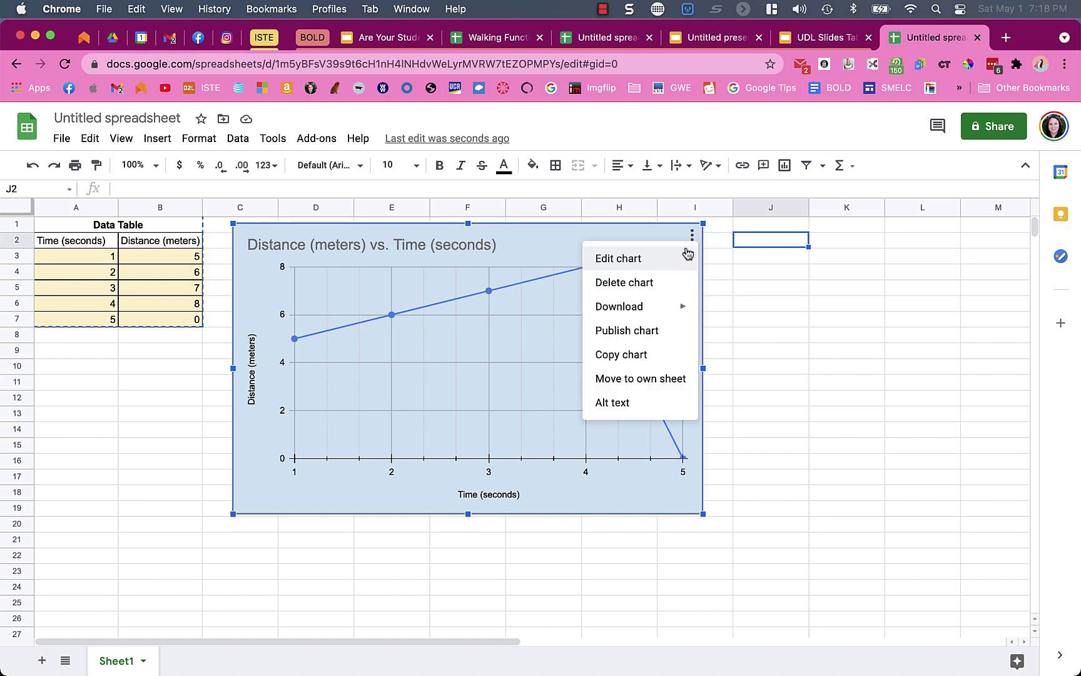
click(647, 354)
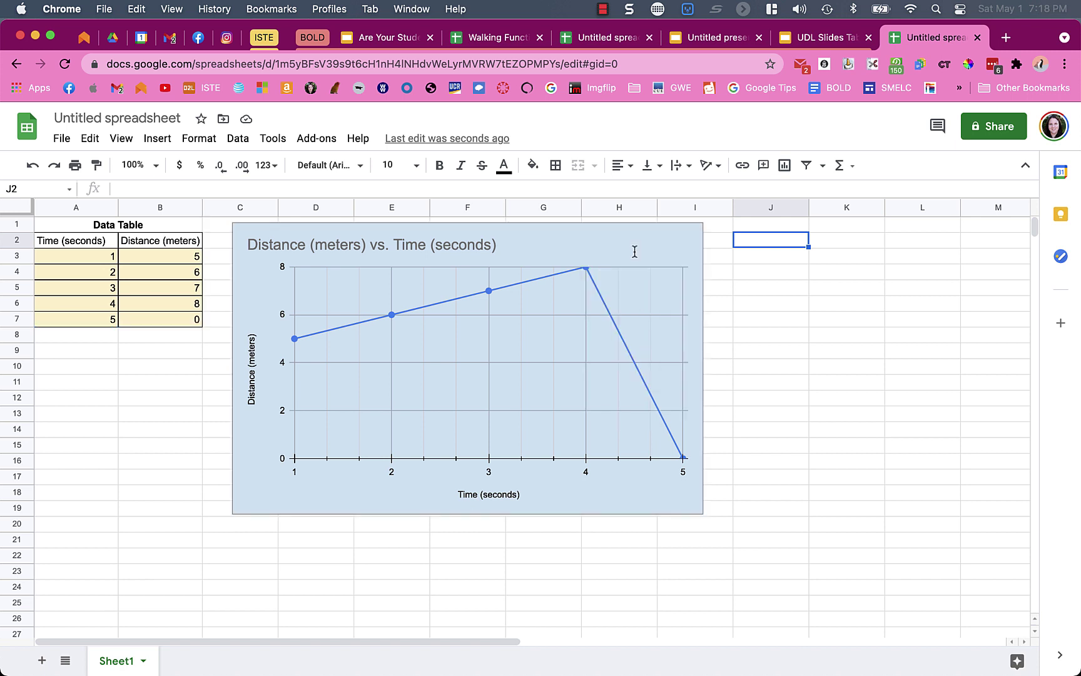
- Paste the chart linked onto slide 2, shrink it and arrange it beside the Data Table
click(701, 39)
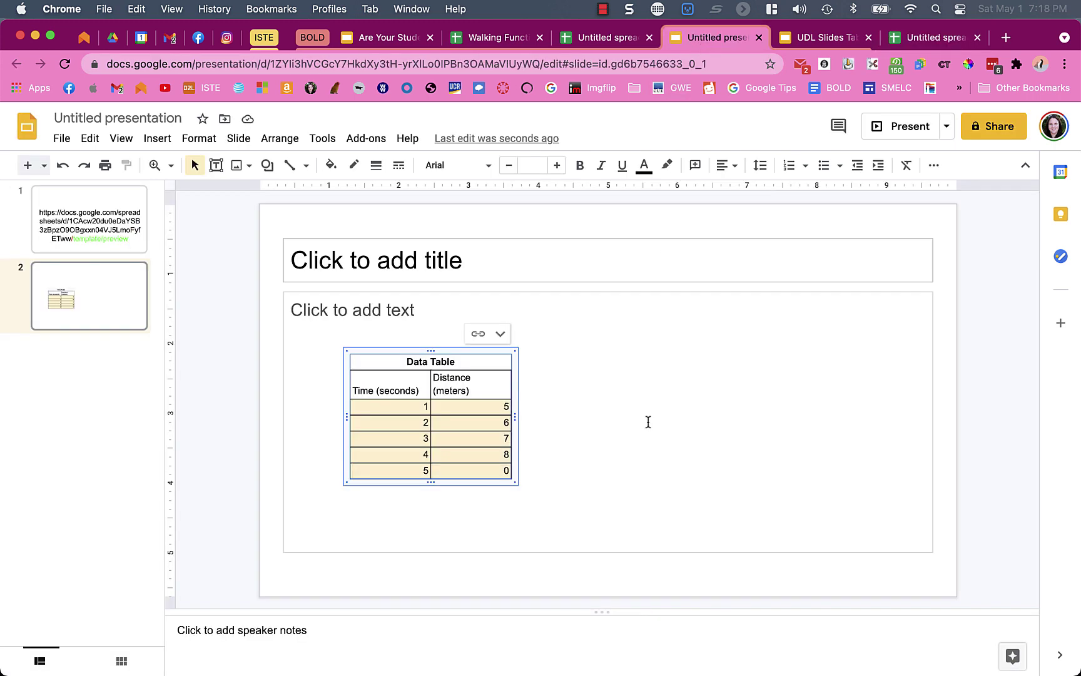
key(super+v)
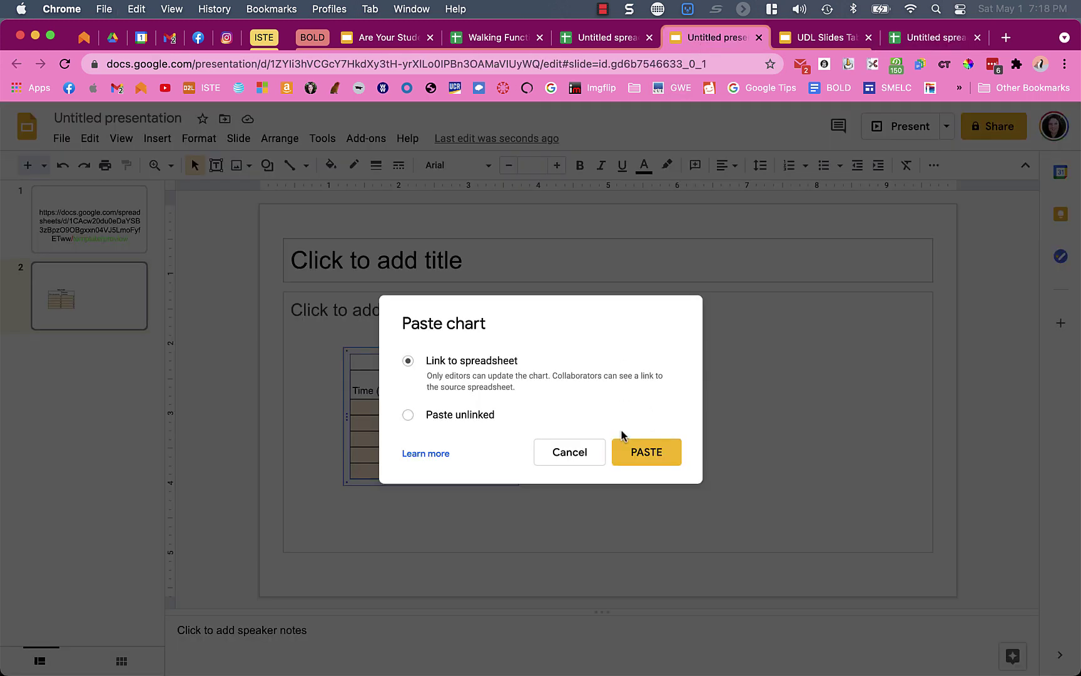
click(664, 462)
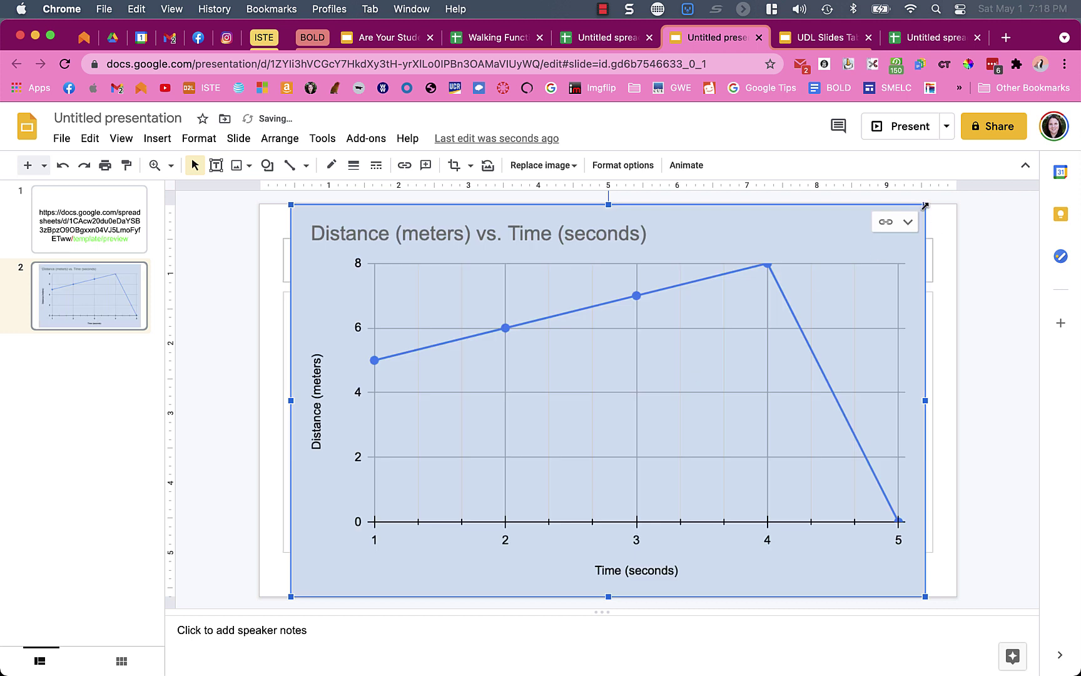
drag(925, 205, 719, 436)
drag(654, 417, 868, 375)
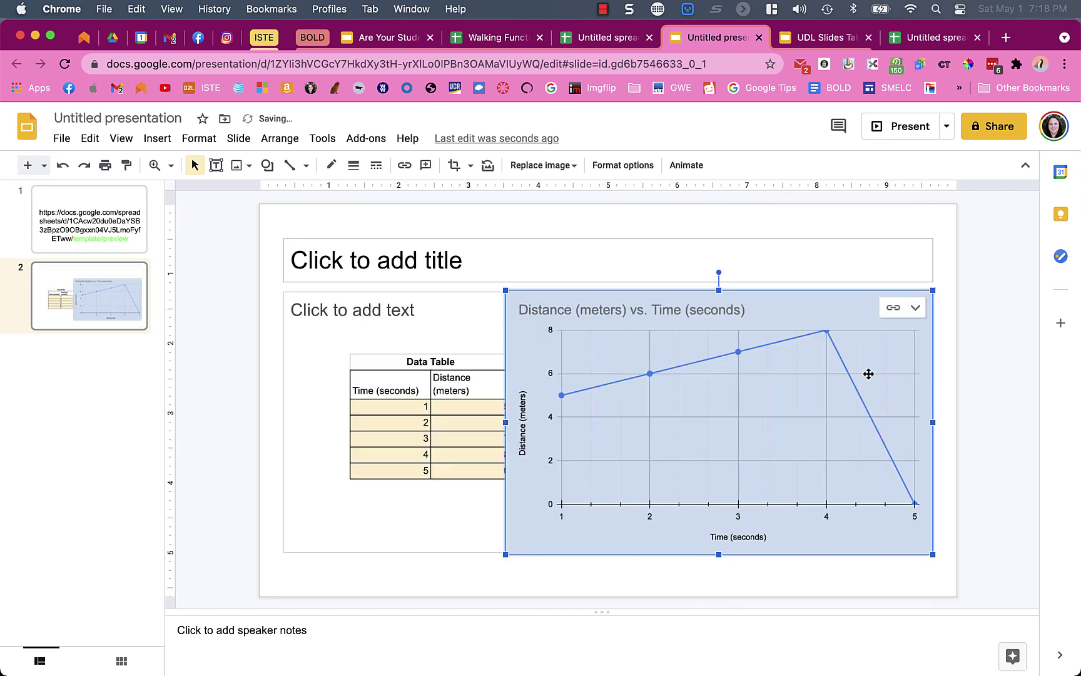
click(487, 455)
drag(456, 348, 421, 346)
click(600, 408)
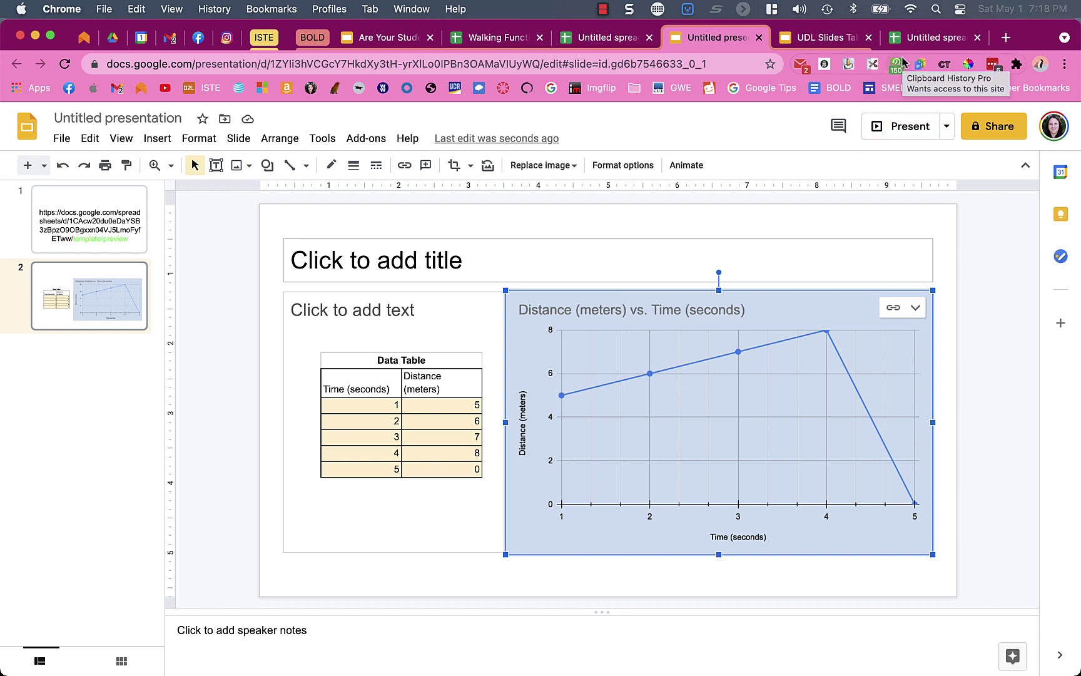
- Change 'meters' to 'feet' in the spreadsheet chart's title
click(932, 38)
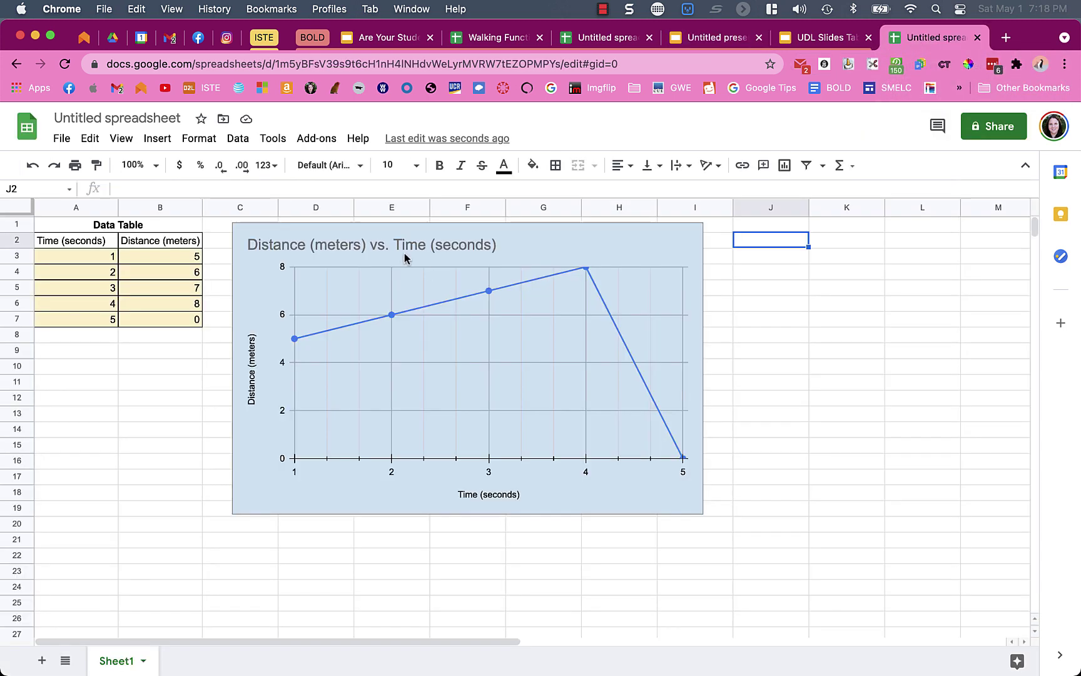
click(356, 248)
click(356, 248)
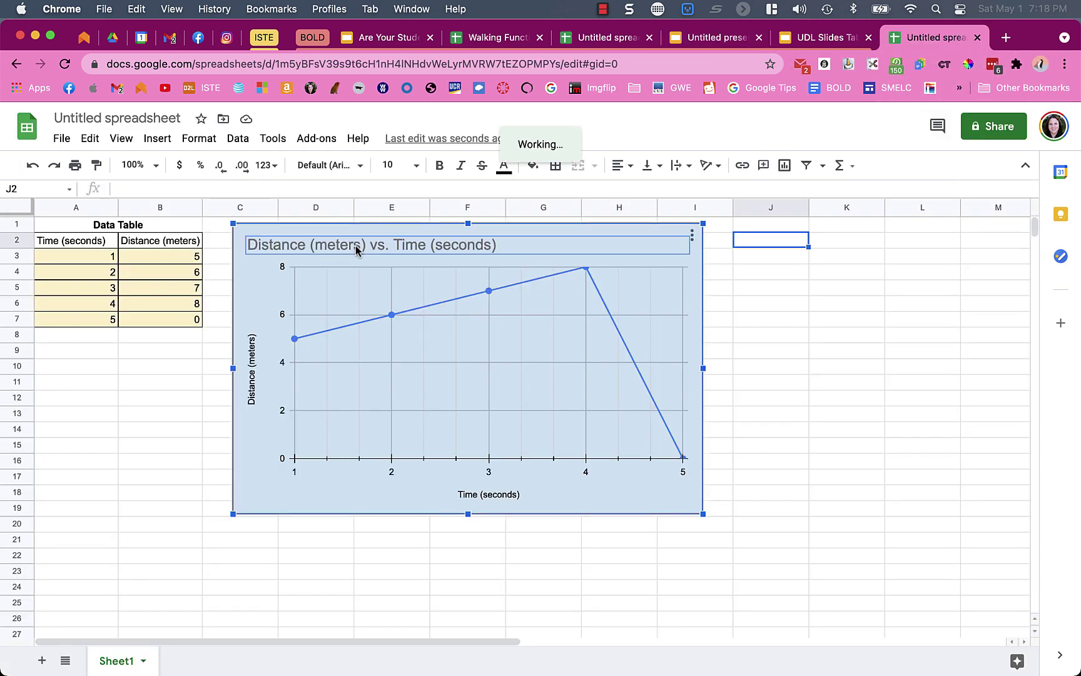
click(354, 244)
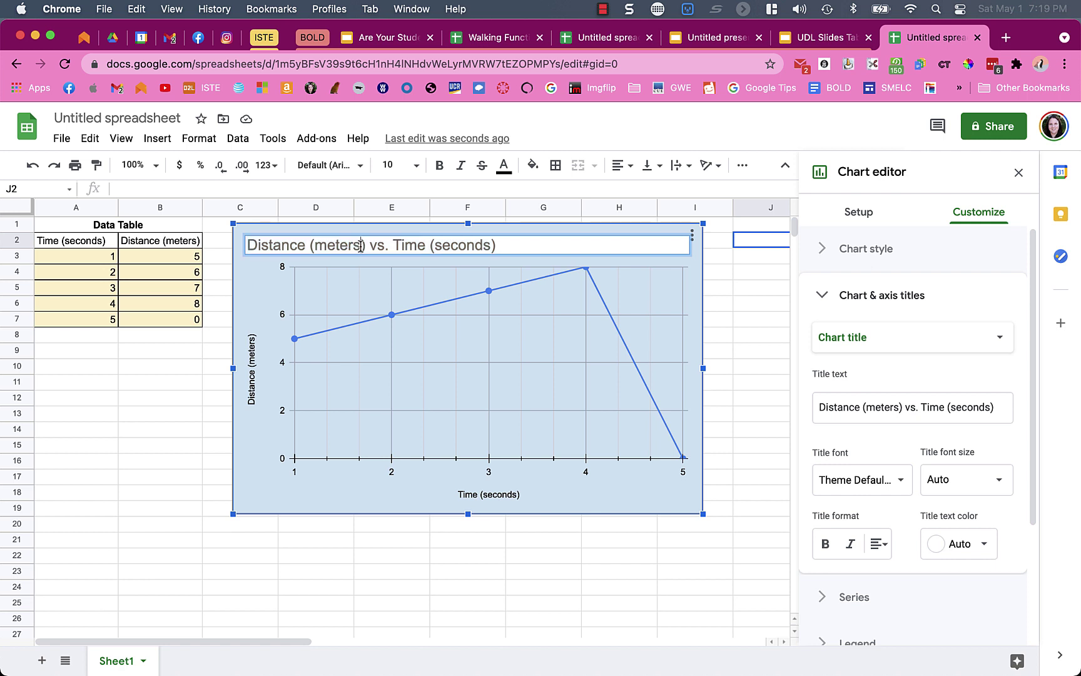
key(BackSpace)
key(BackSpace)
key(BackSpace)
key(BackSpace)
key(BackSpace)
key(BackSpace)
text(feet)
click(148, 257)
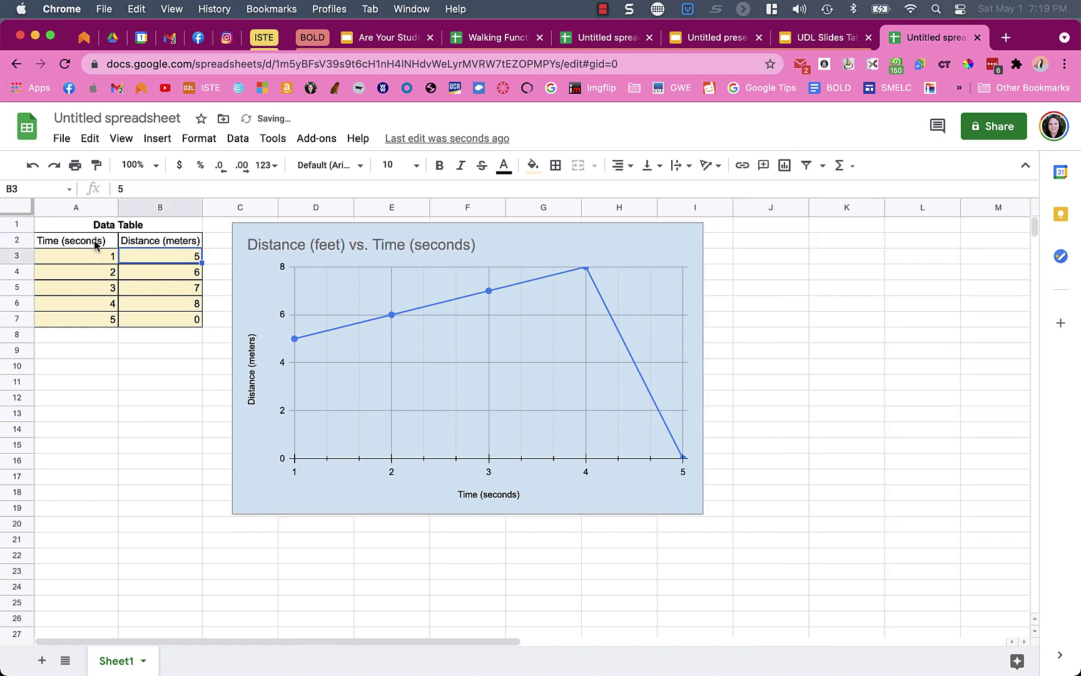
- Rename the B2 header to 'Distance (feet)' and return to the presentation
double_click(150, 240)
double_click(164, 239)
text(feet)
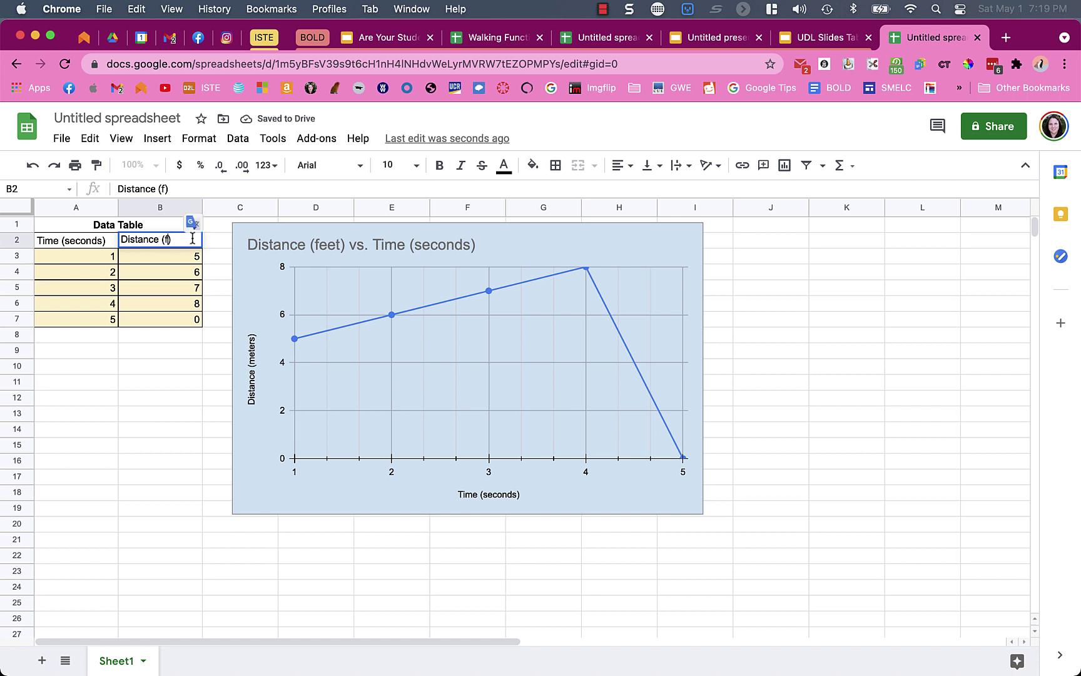
click(150, 388)
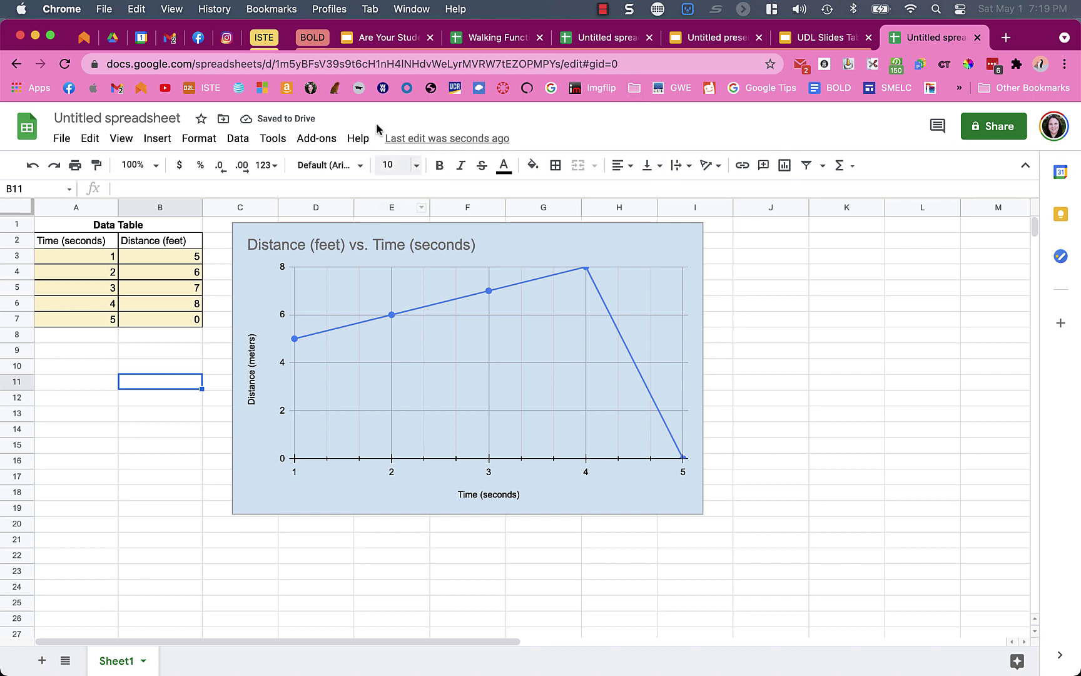
click(707, 41)
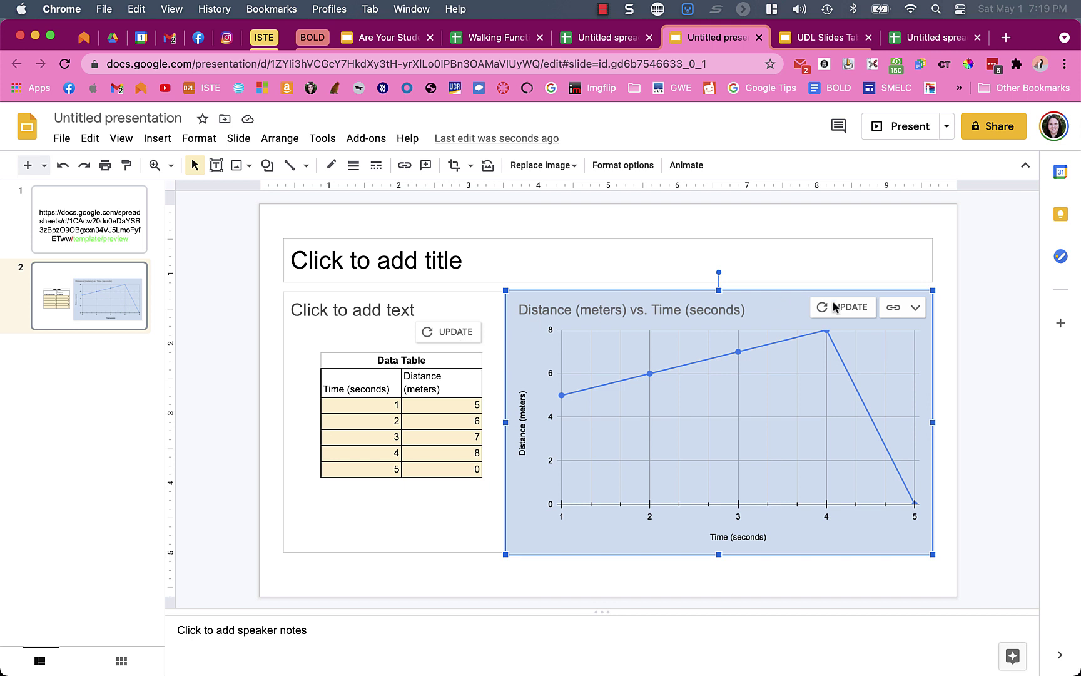
- Update the linked Data Table and chart so both read Distance (feet)
click(468, 334)
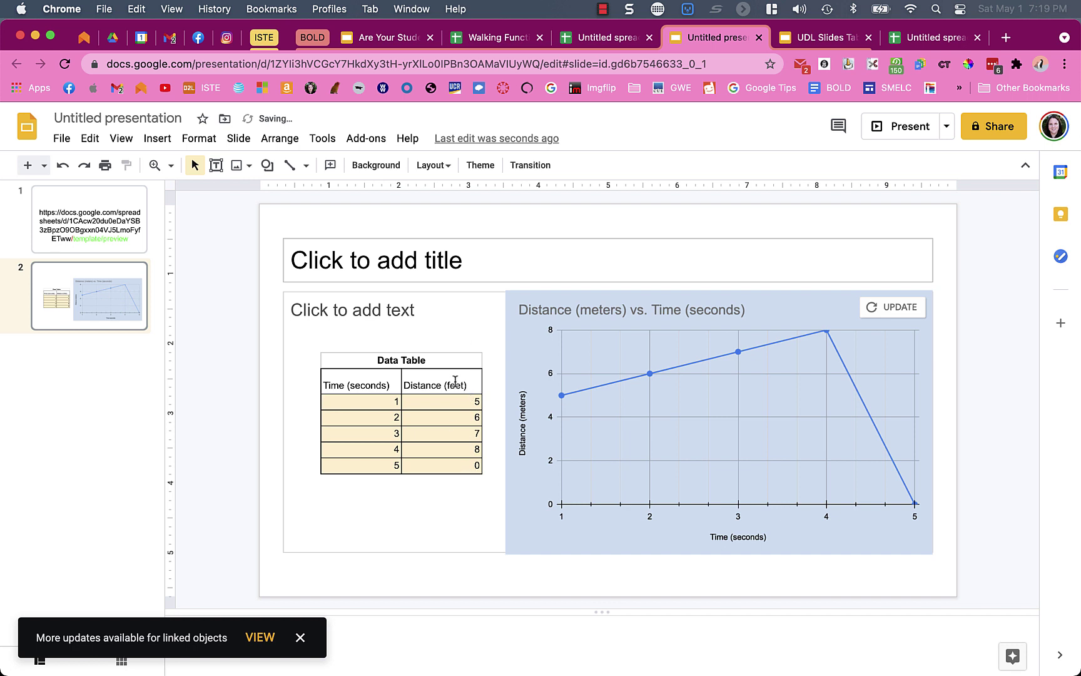
click(886, 308)
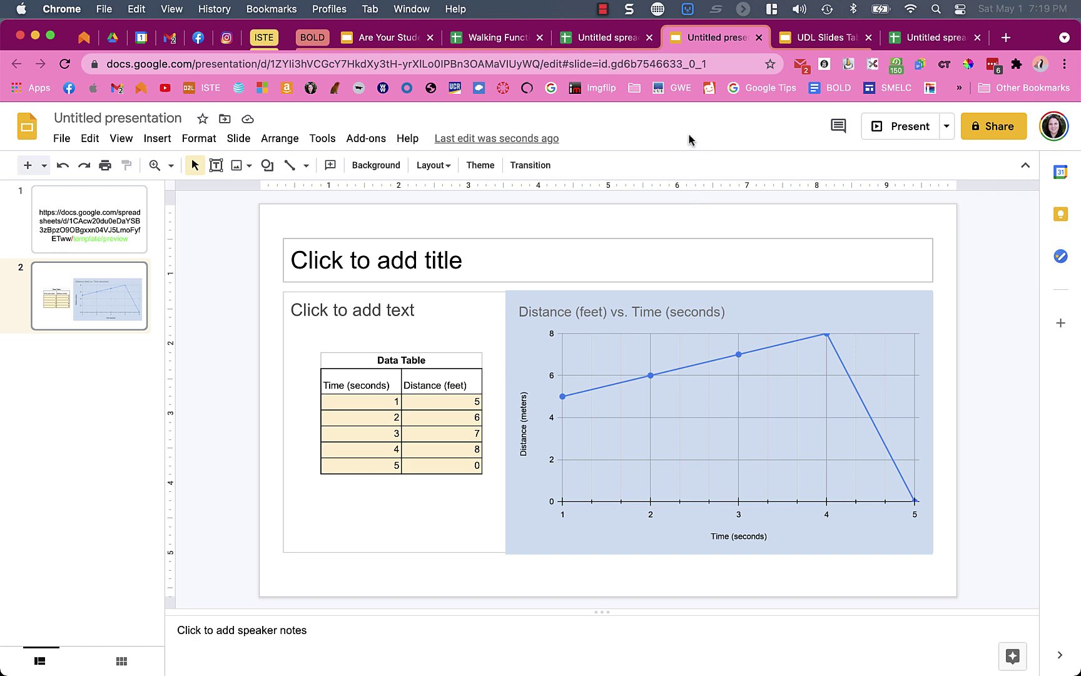
- Return to Walking Functions, scroll it, and browse sheets 1.2, 2.1, 2.2, 3.1 and 3.2
click(495, 38)
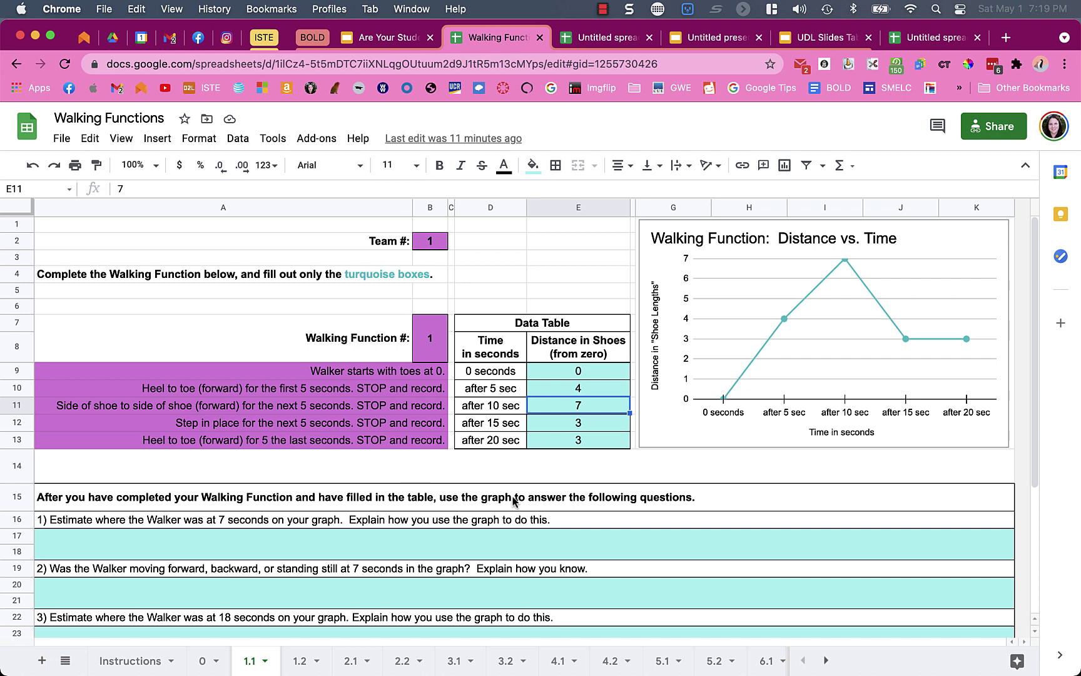
scroll(513, 499, down, 3)
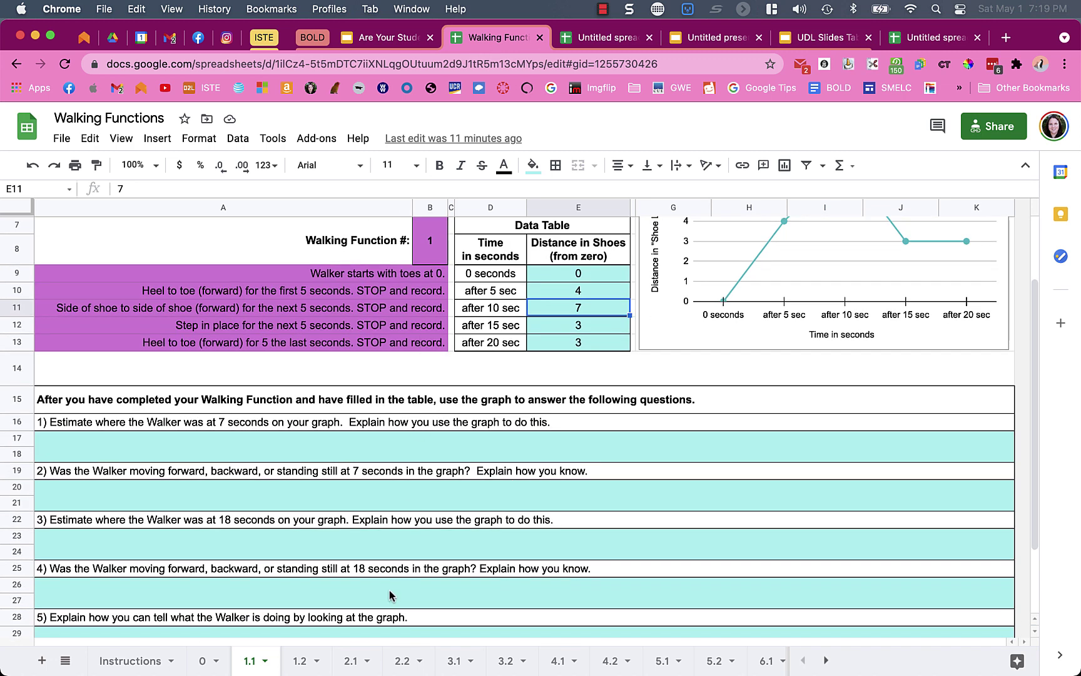
scroll(389, 595, down, 3)
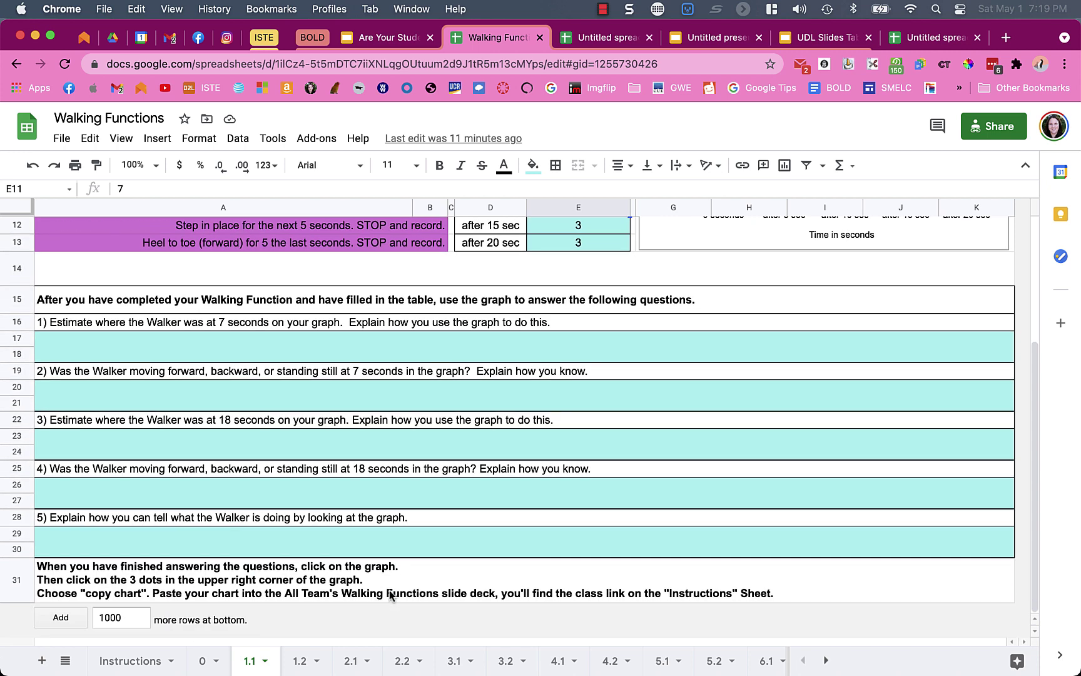
scroll(391, 595, up, 6)
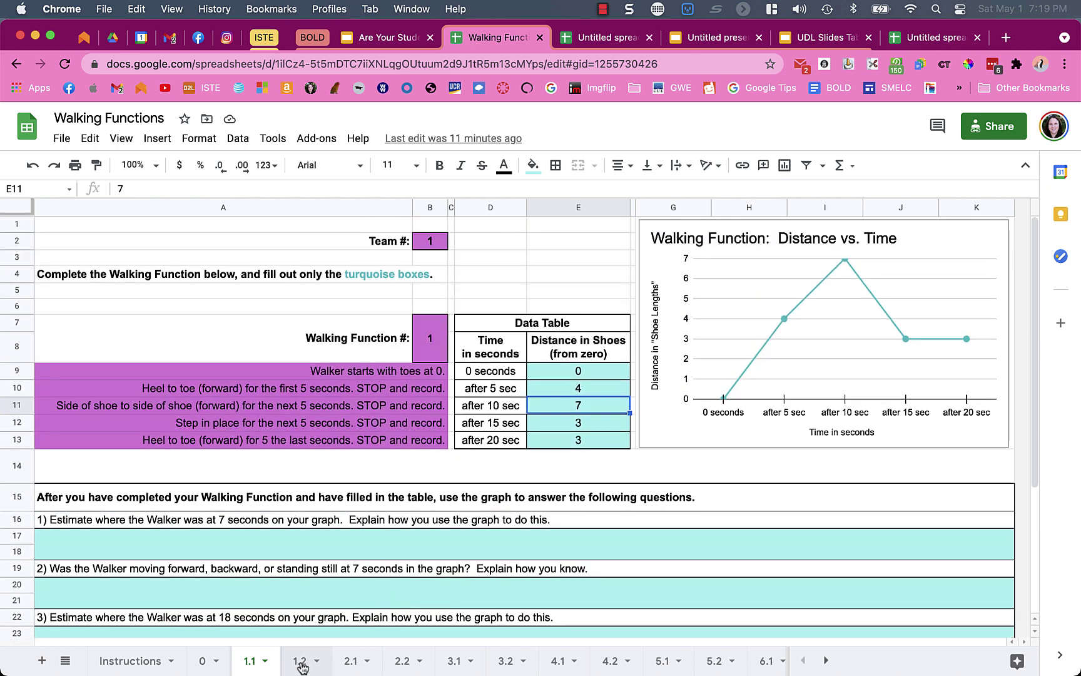
click(301, 662)
click(352, 662)
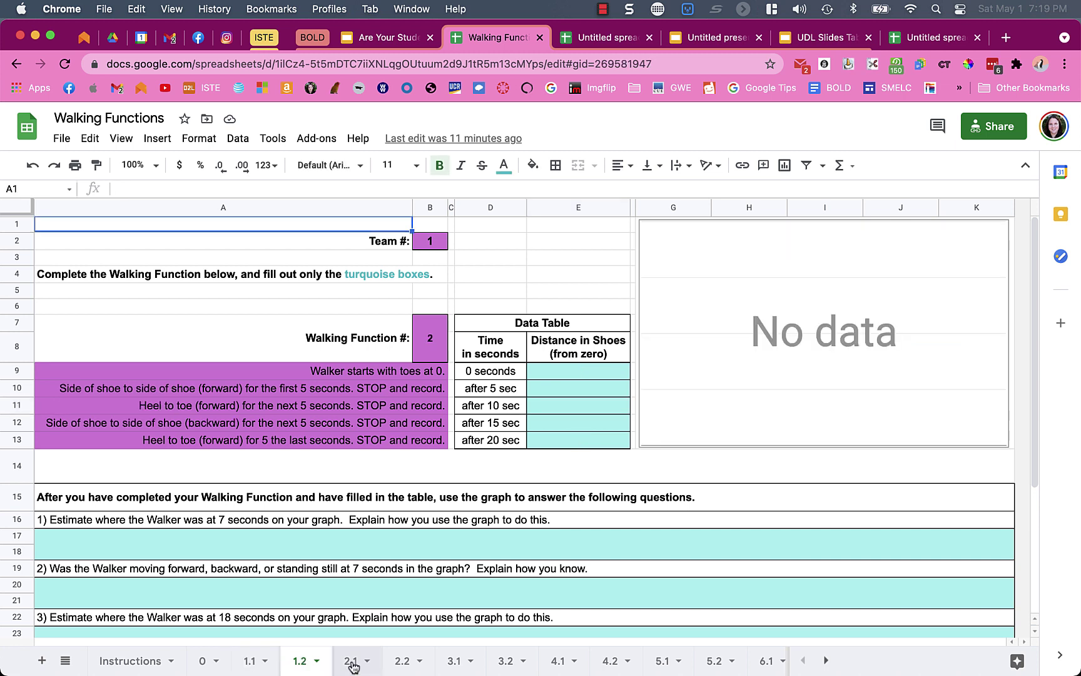
click(406, 662)
click(463, 663)
click(507, 662)
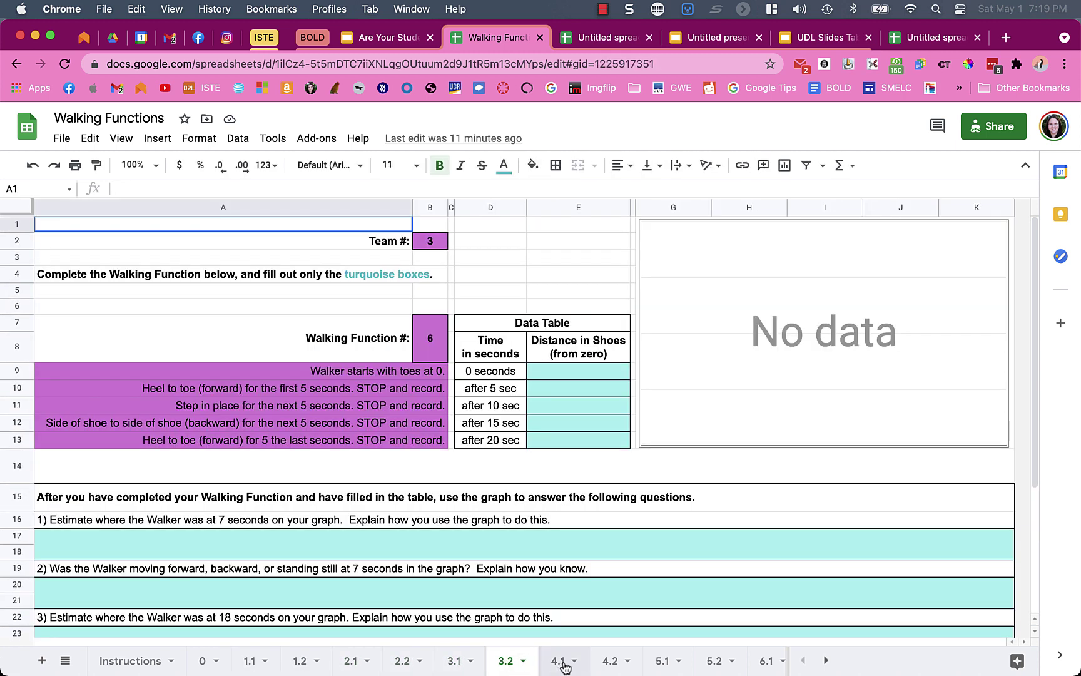
- From the Instructions sheet, follow the 'Team 8: 1st Walker' link to open sheet 8.1
click(134, 658)
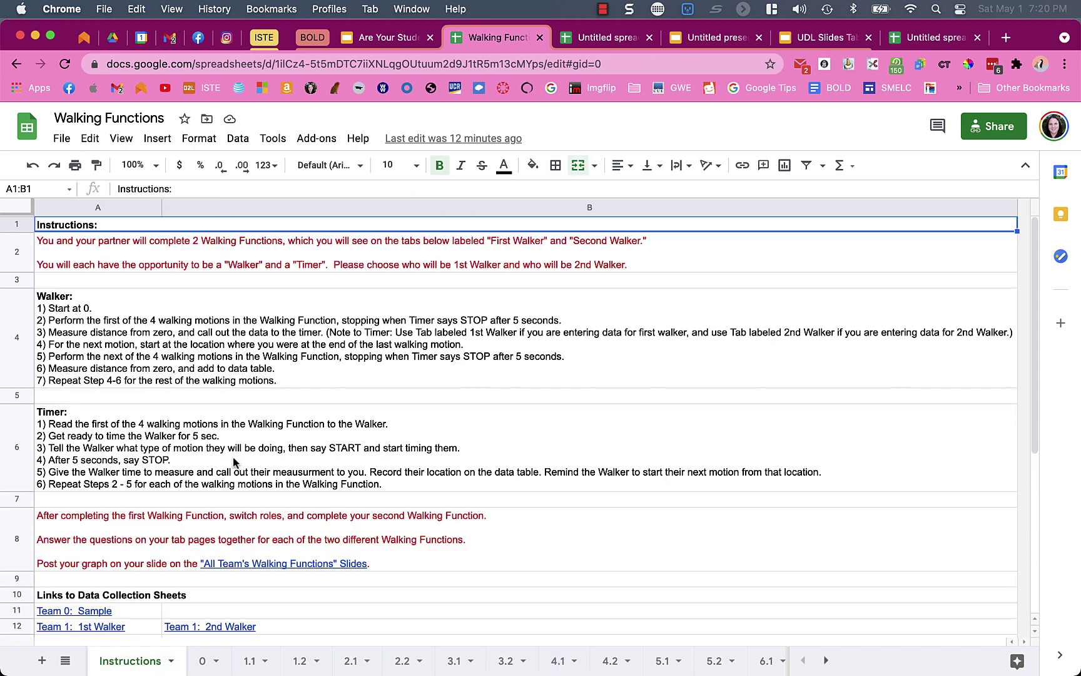
scroll(327, 371, down, 1)
scroll(323, 379, down, 3)
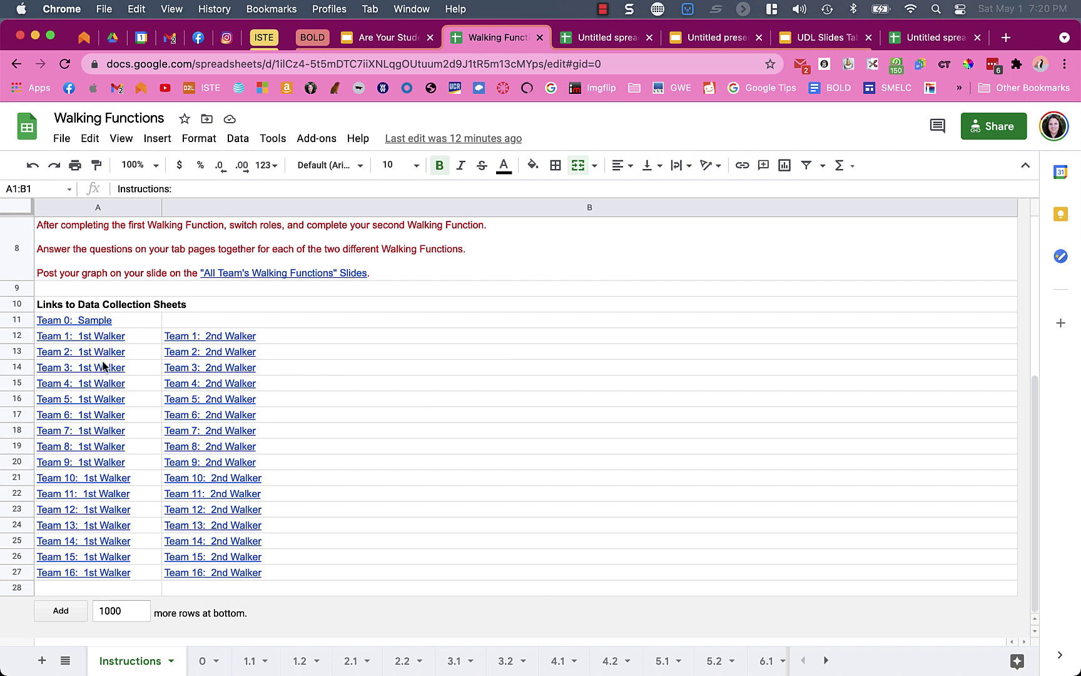
click(96, 450)
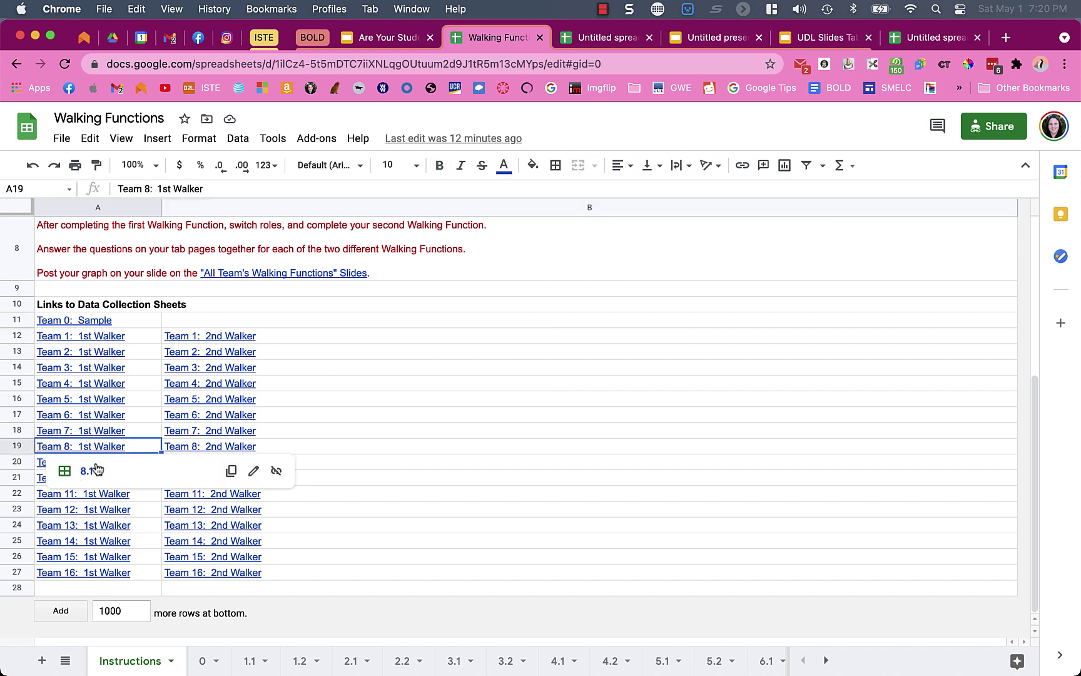
click(87, 471)
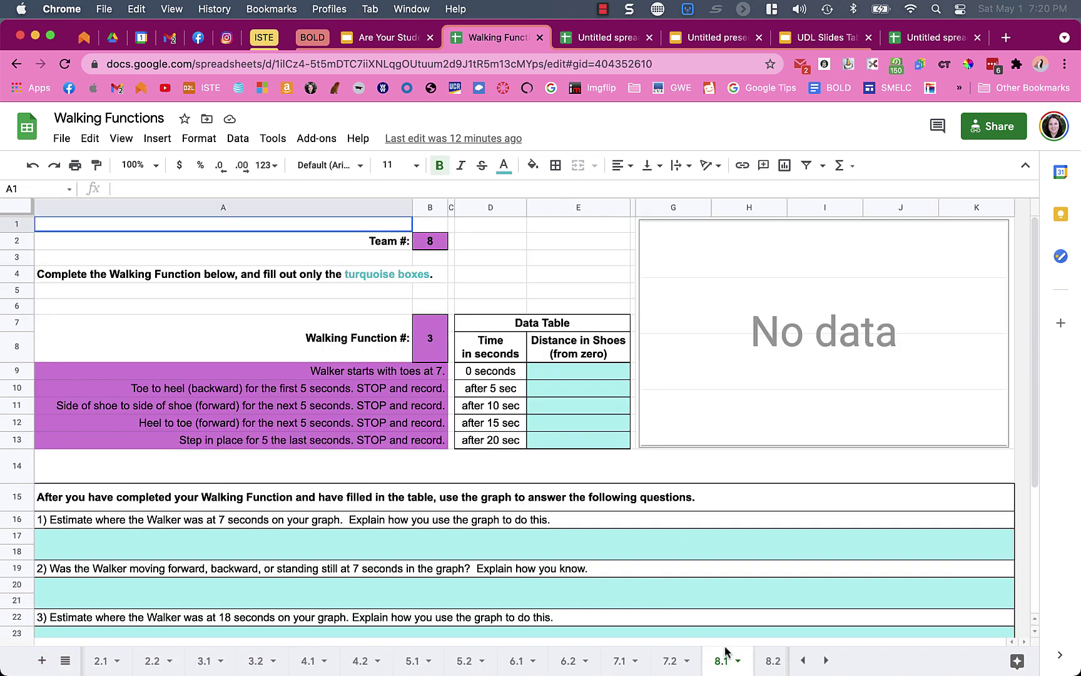
click(803, 660)
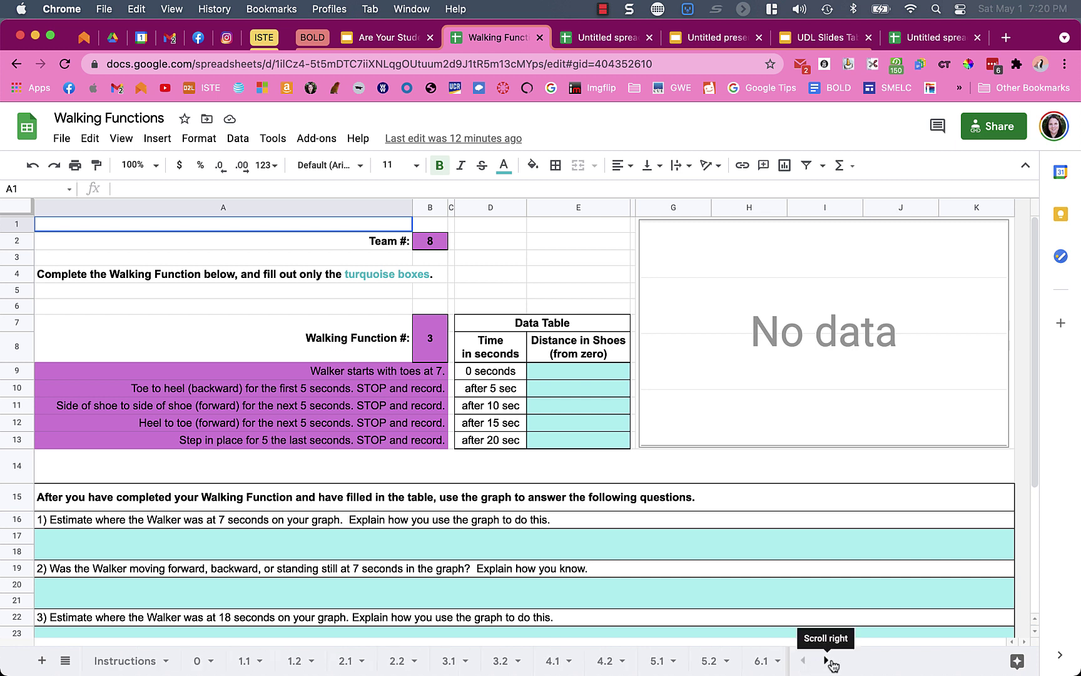